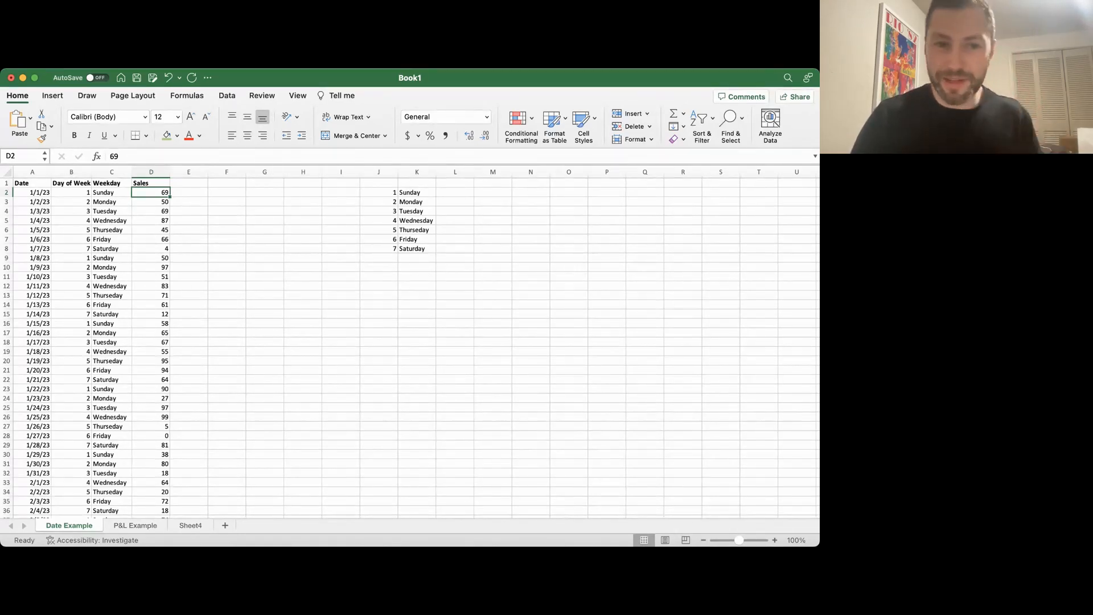
- Examine the Date, Day of Week, Weekday and Sales columns and the weekday list in columns J and K
{"action": "left_click", "coordinate": [151, 183]}
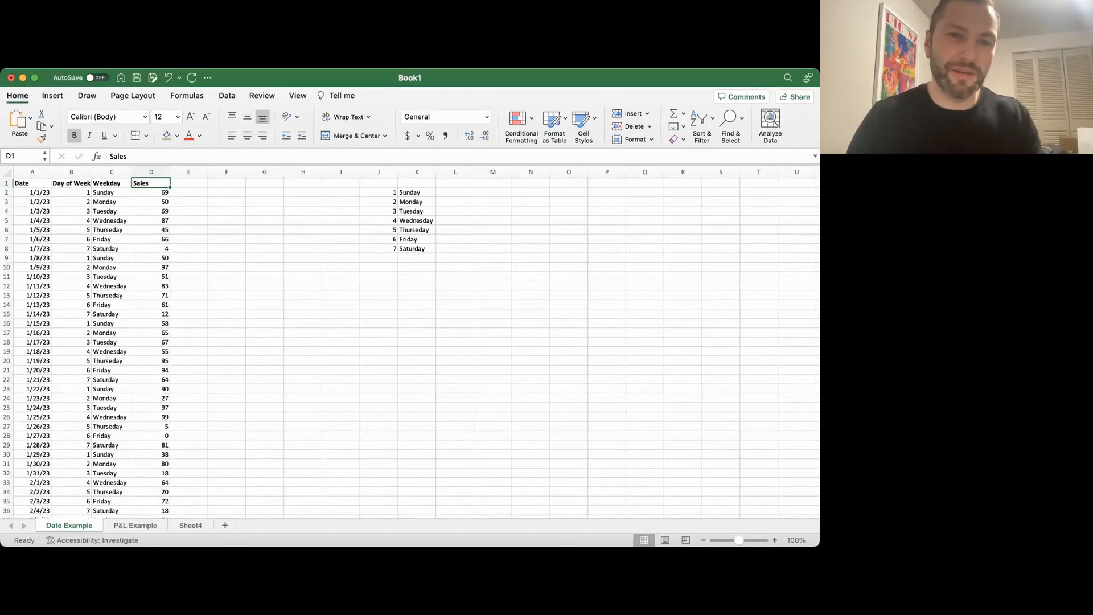
{"action": "key", "text": "Down"}
{"action": "key", "text": "Right"}
{"action": "key", "text": "Right"}
{"action": "key", "text": "Right"}
{"action": "key", "text": "Right"}
{"action": "key", "text": "Right"}
{"action": "key", "text": "Right"}
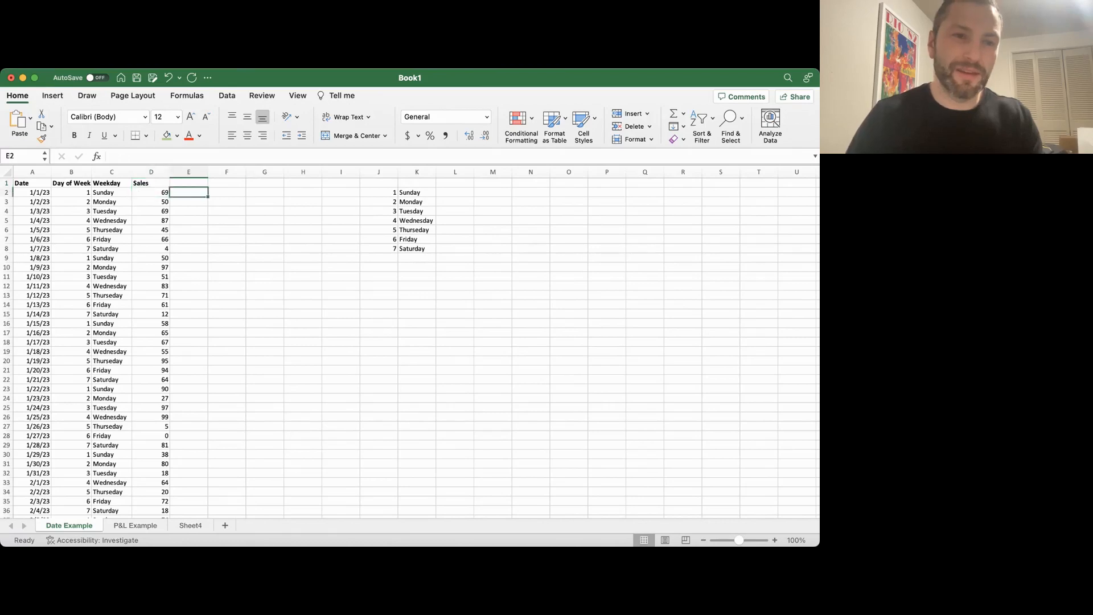
{"action": "key", "text": "Right"}
{"action": "key", "text": "Right"}
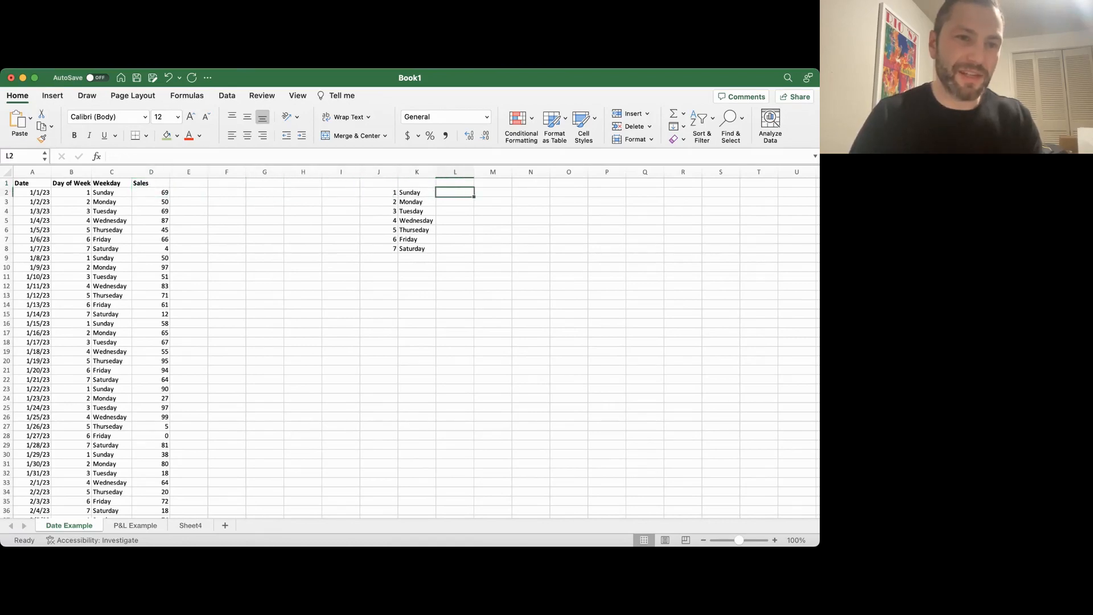
{"action": "key", "text": "ctrl+Home"}
{"action": "key", "text": "ctrl+shift+Down"}
{"action": "key", "text": "ctrl+shift+Right"}
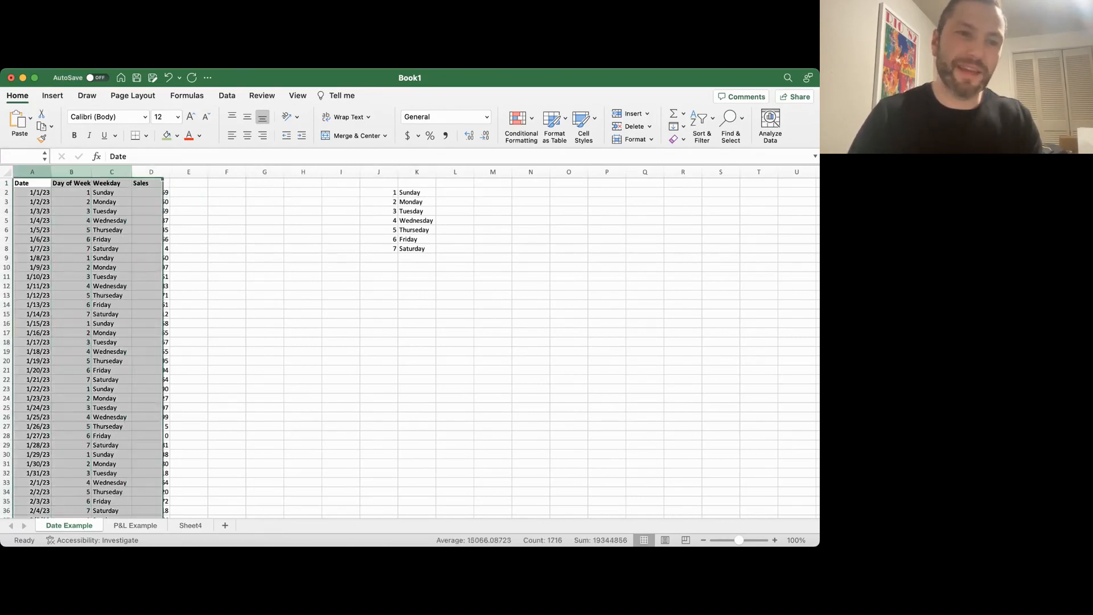
{"action": "left_click", "coordinate": [33, 172]}
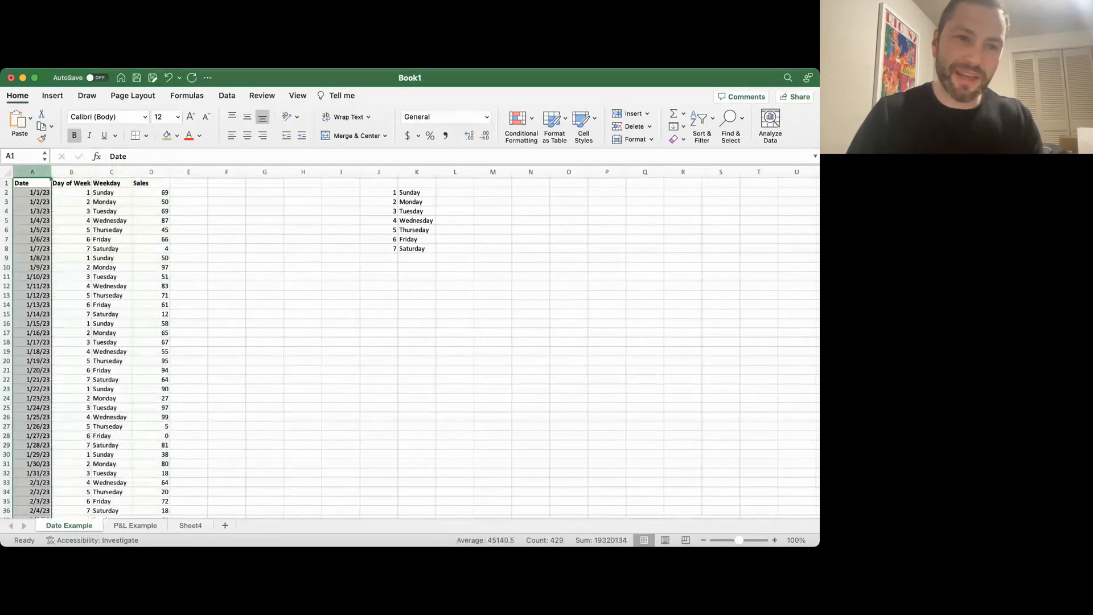
{"action": "left_click", "coordinate": [72, 172]}
{"action": "left_click_drag", "start_coordinate": [112, 172], "coordinate": [71, 172]}
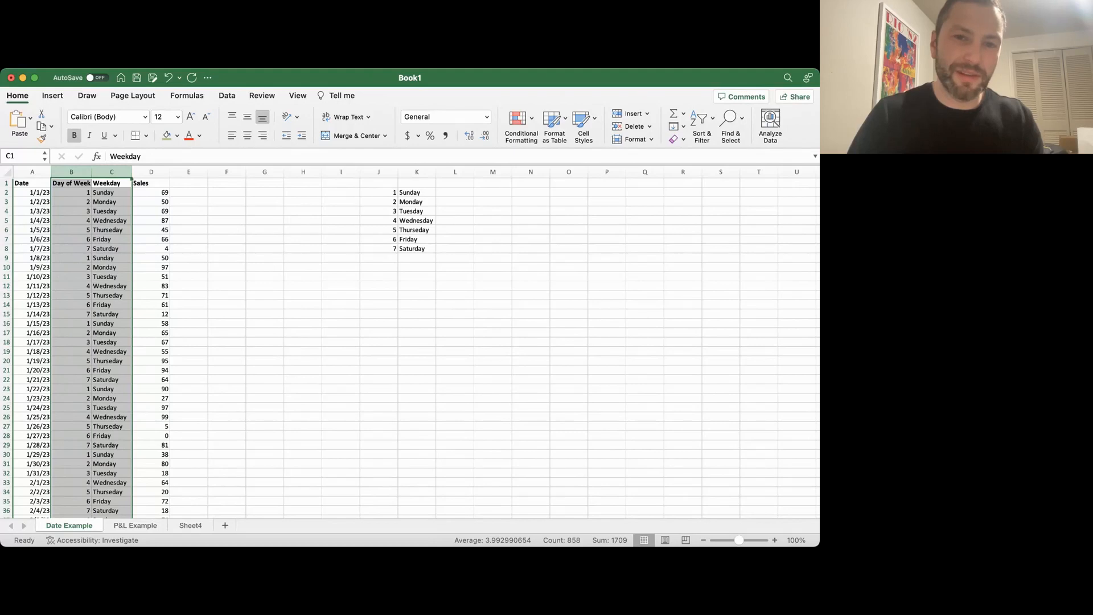
{"action": "left_click", "coordinate": [151, 172]}
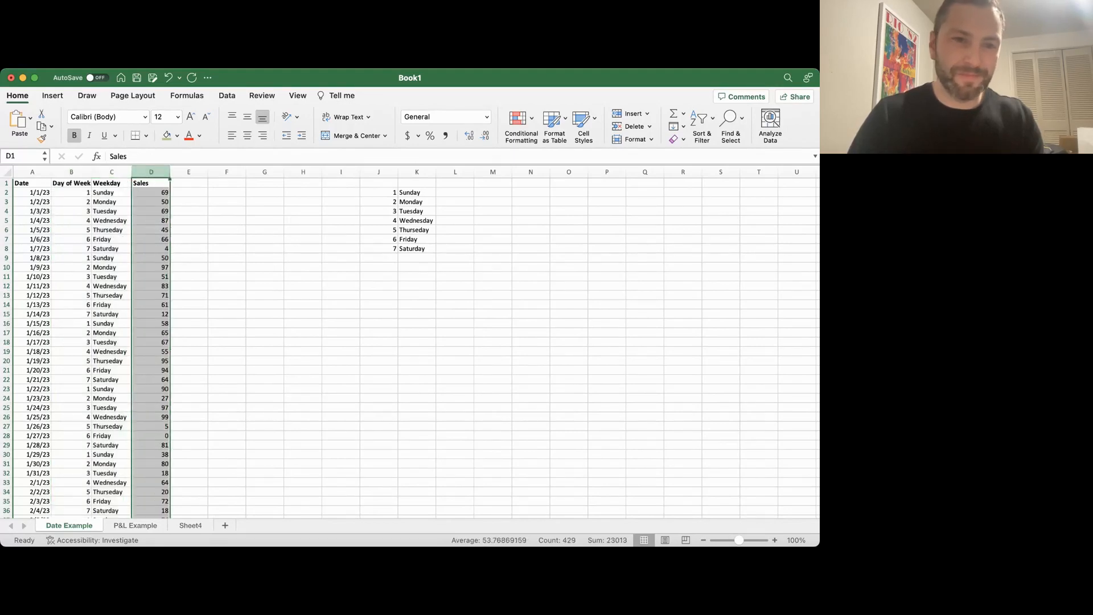
{"action": "left_click", "coordinate": [417, 193]}
{"action": "left_click", "coordinate": [455, 192]}
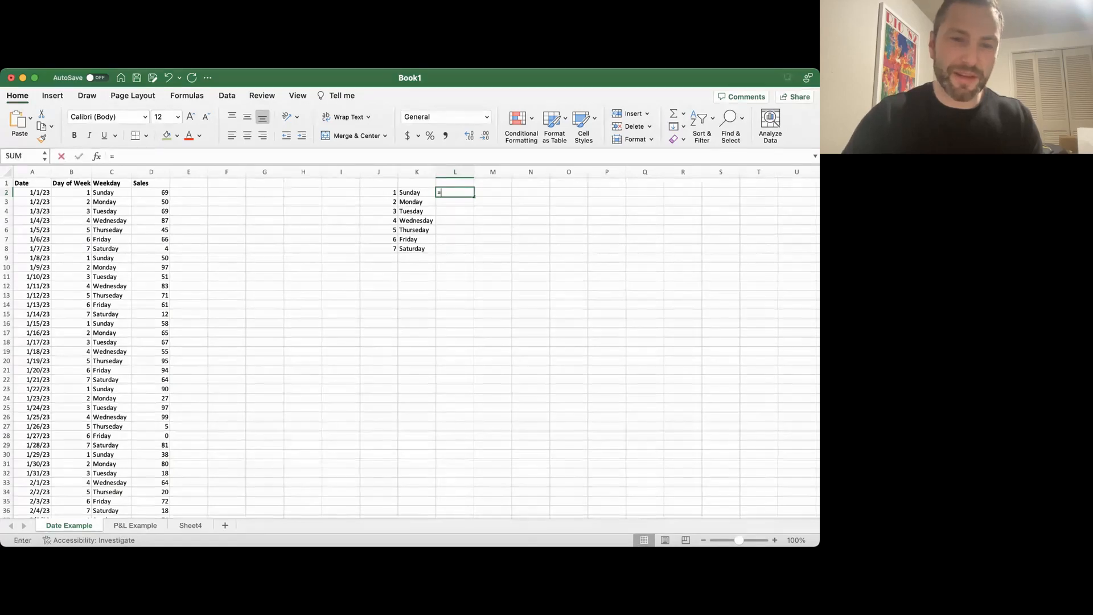
{"action": "type", "text": "="}
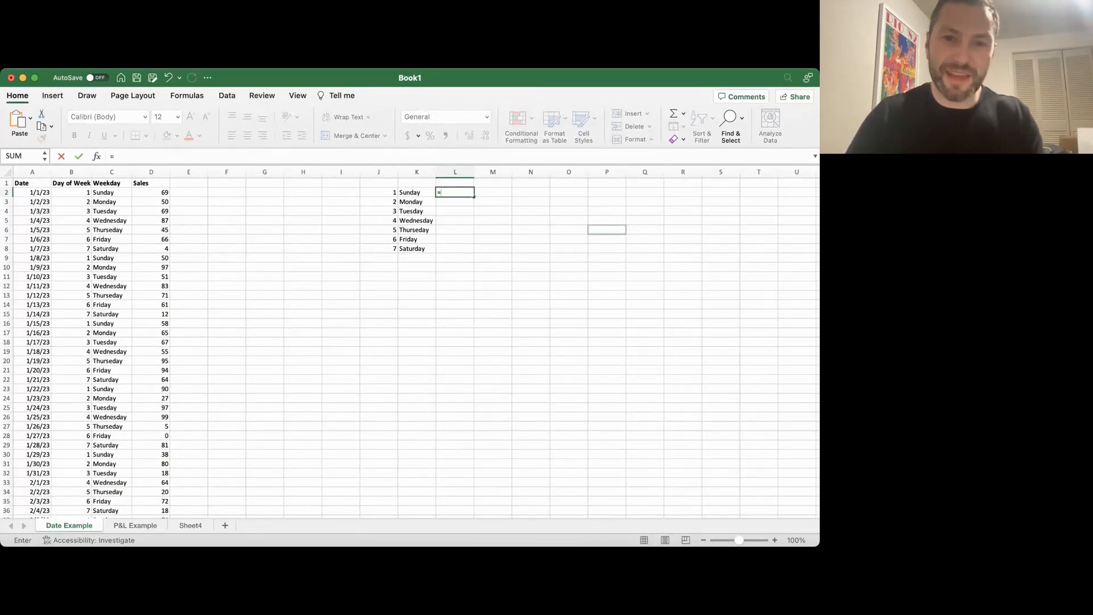
{"action": "key", "text": "Escape"}
- Add a bold "Sales" header in cell L1, above the empty column beside the weekday names
{"action": "key", "text": "Up"}
{"action": "type", "text": "Sales"}
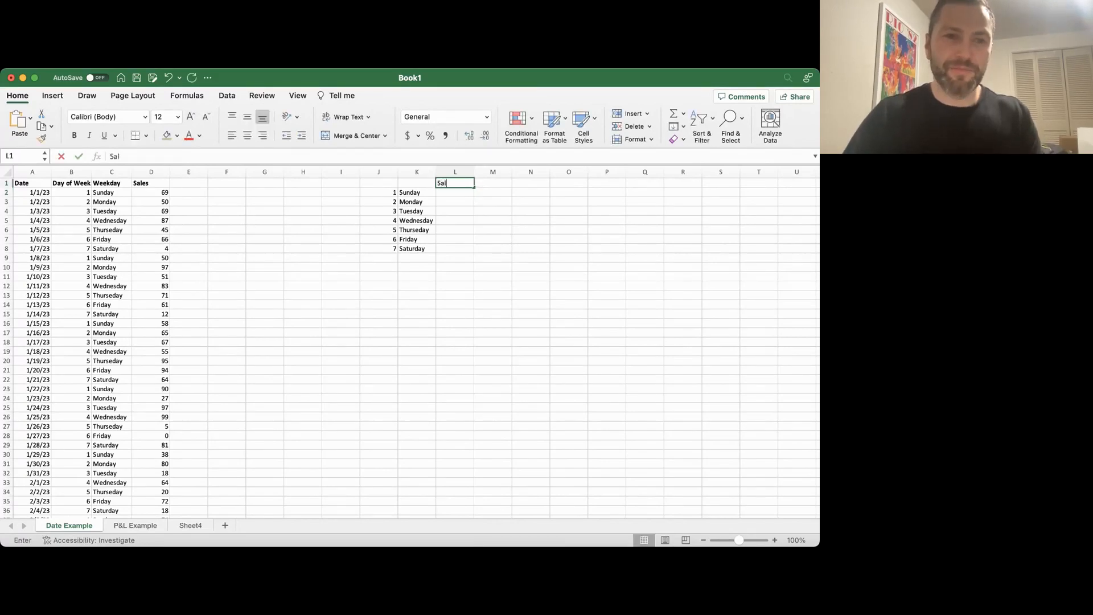
{"action": "key", "text": "Return"}
{"action": "key", "text": "Left"}
{"action": "key", "text": "Left"}
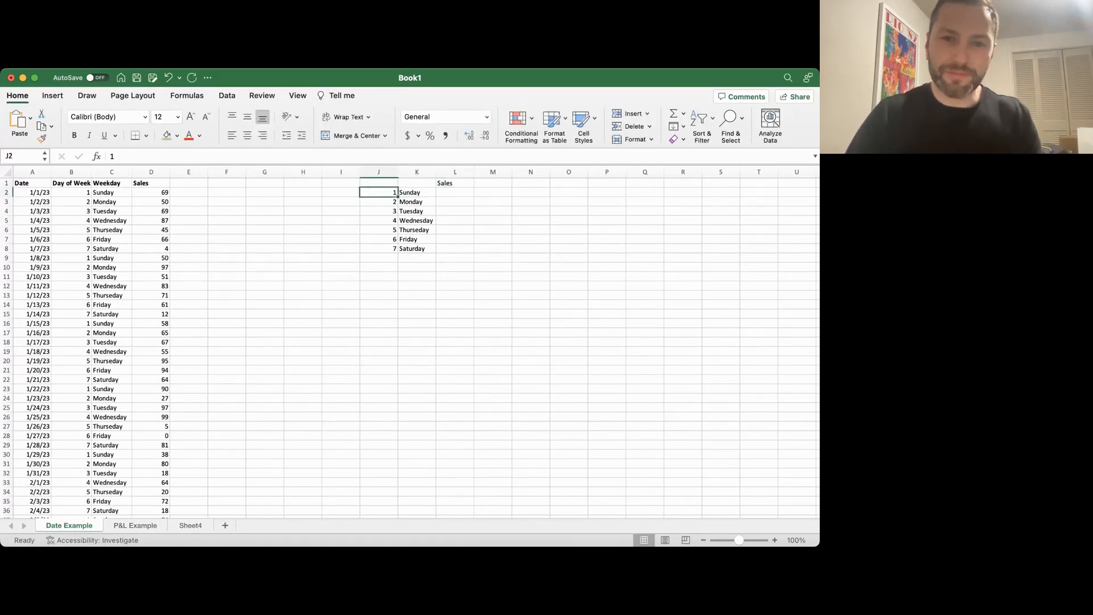
{"action": "left_click", "coordinate": [111, 220]}
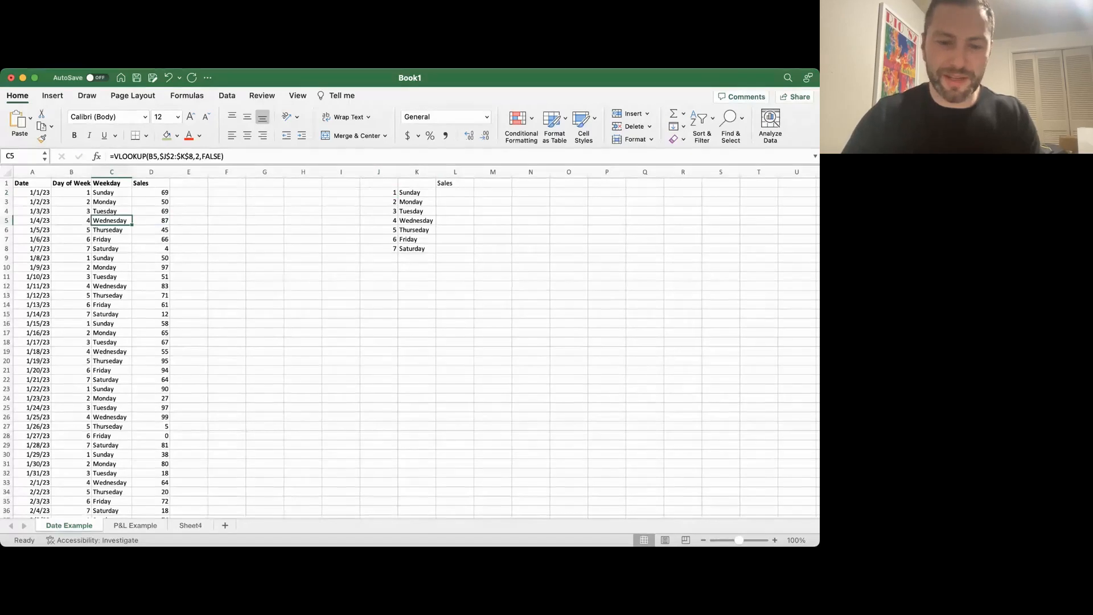
{"action": "left_click", "coordinate": [416, 193]}
{"action": "key", "text": "Right"}
{"action": "key", "text": "Up"}
{"action": "key", "text": "super+b"}
{"action": "key", "text": "Down"}
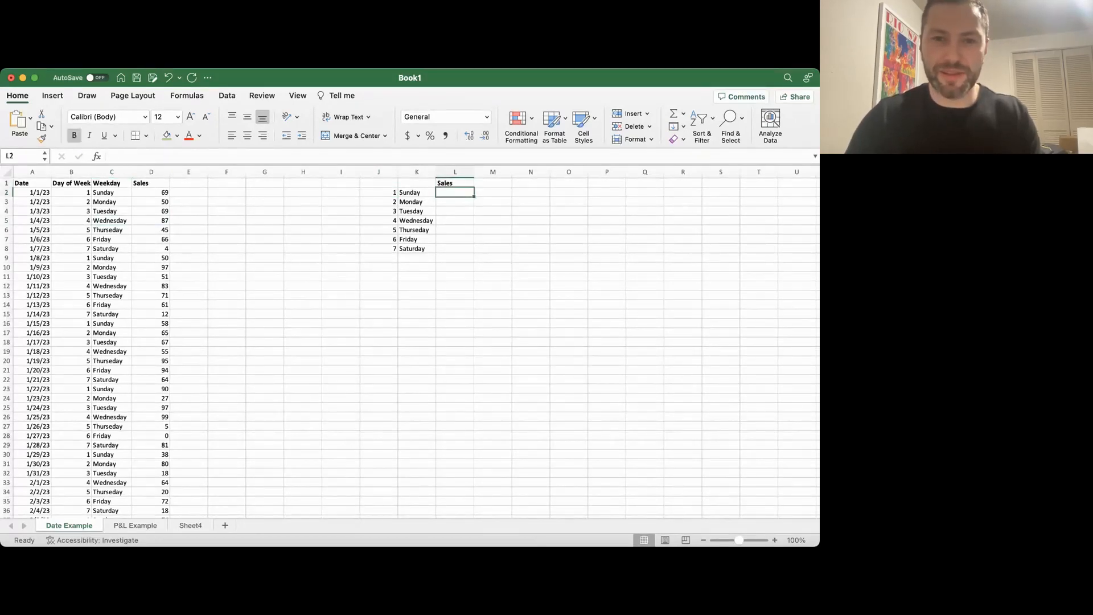
- Start a SUMIFS formula in L2 with the Sales column as the absolute sum range $D:$D
{"action": "type", "text": "=sumifs"}
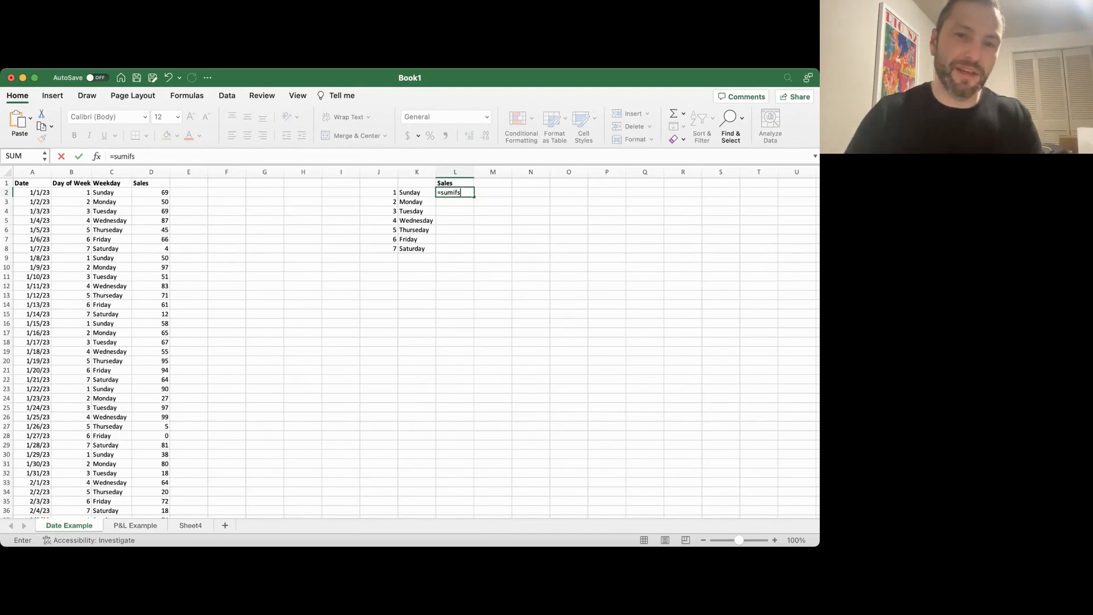
{"action": "key", "text": "BackSpace"}
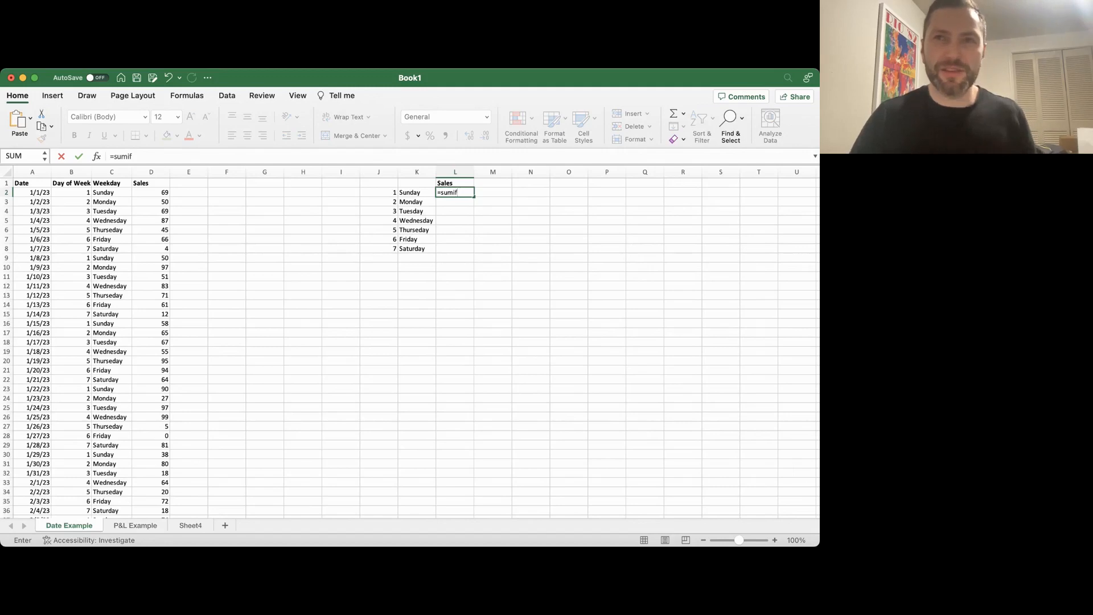
{"action": "type", "text": "s"}
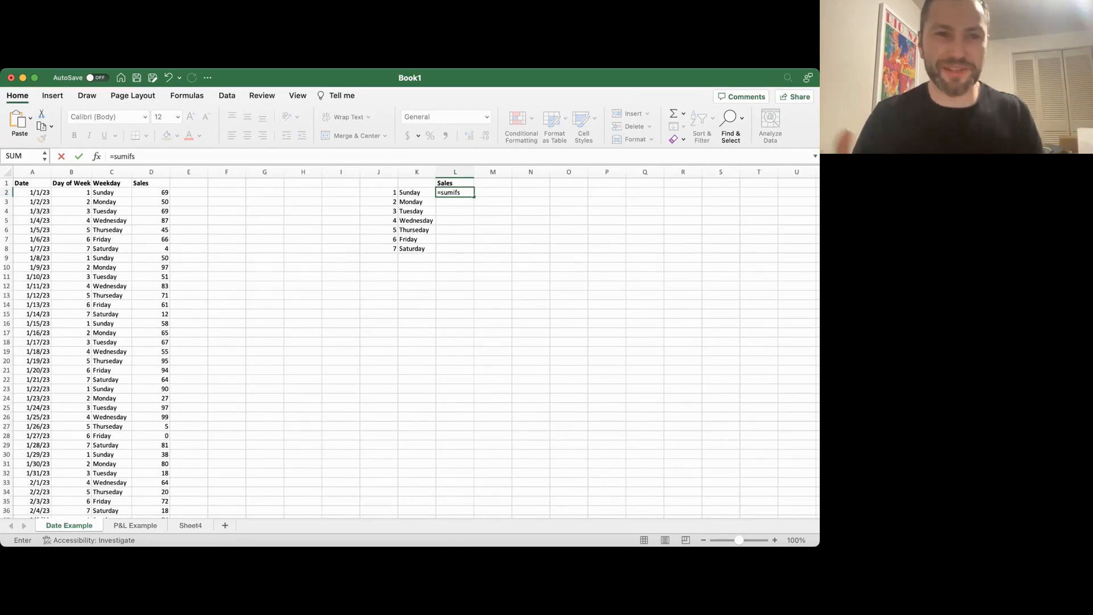
{"action": "left_click", "coordinate": [272, 157]}
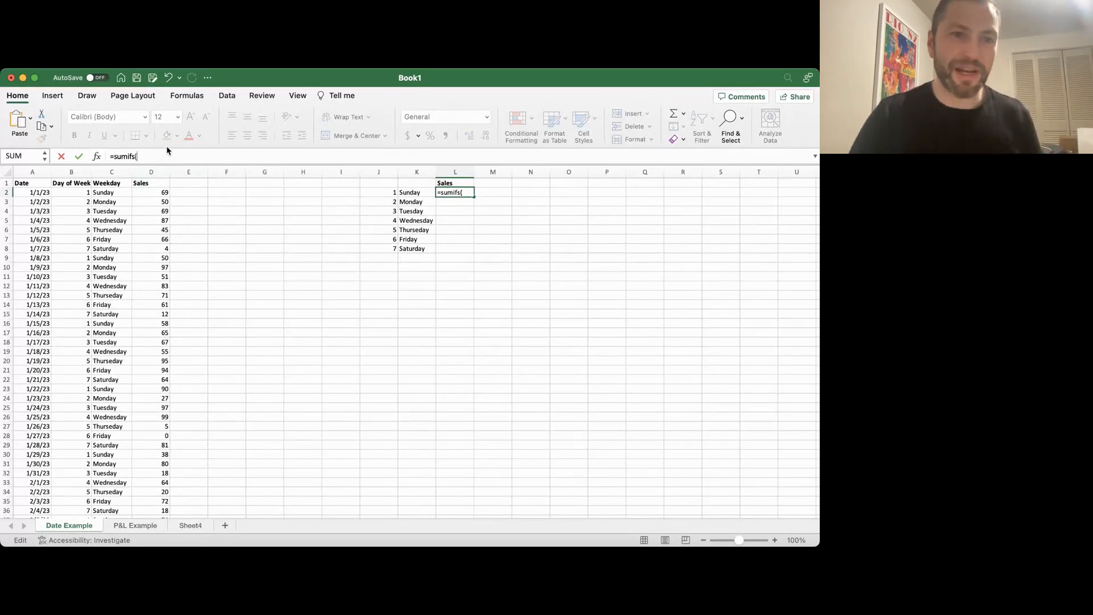
{"action": "left_click", "coordinate": [151, 171]}
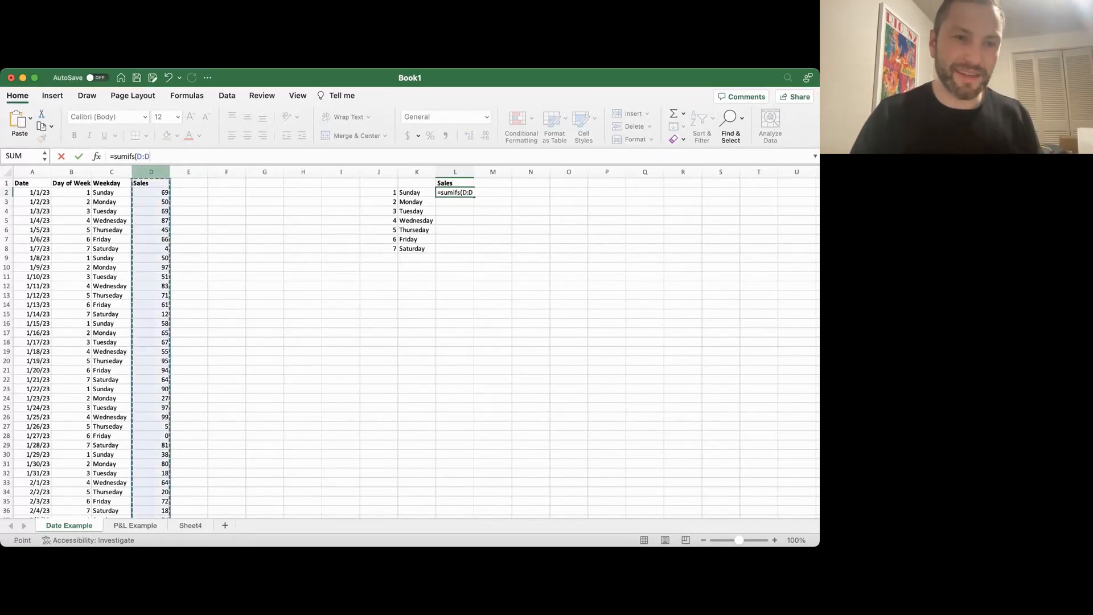
{"action": "left_click", "coordinate": [163, 154]}
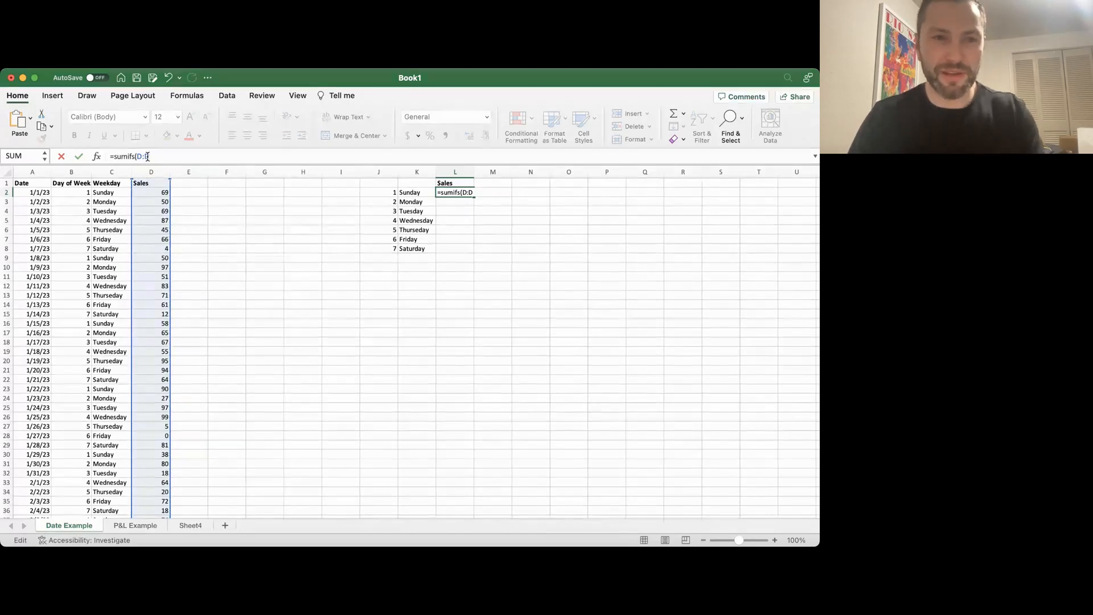
{"action": "left_click", "coordinate": [149, 156]}
{"action": "type", "text": "$D:"}
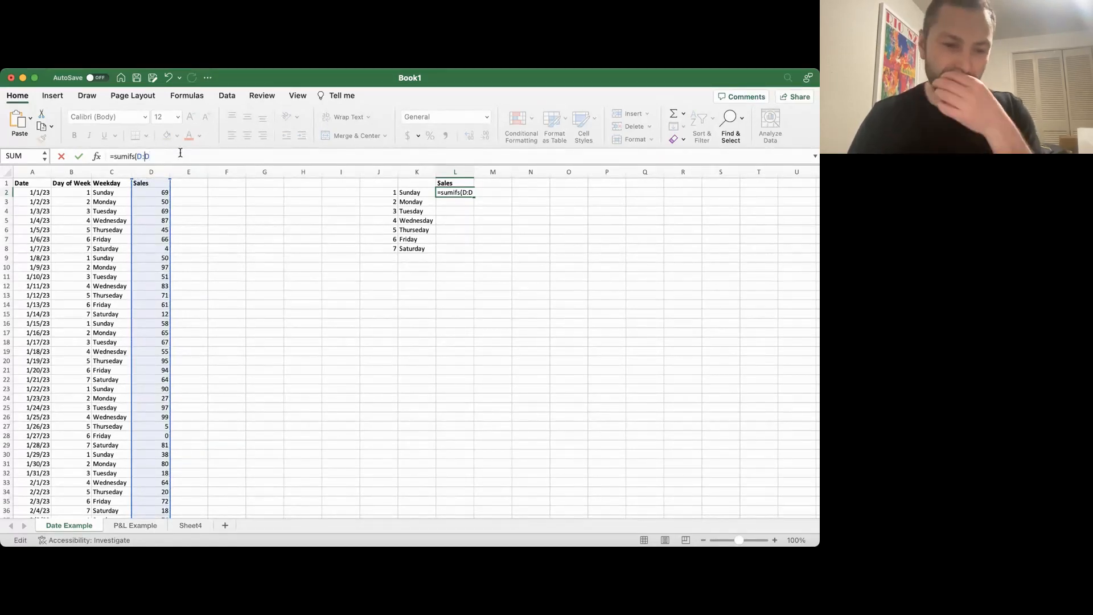
{"action": "type", "text": "$"}
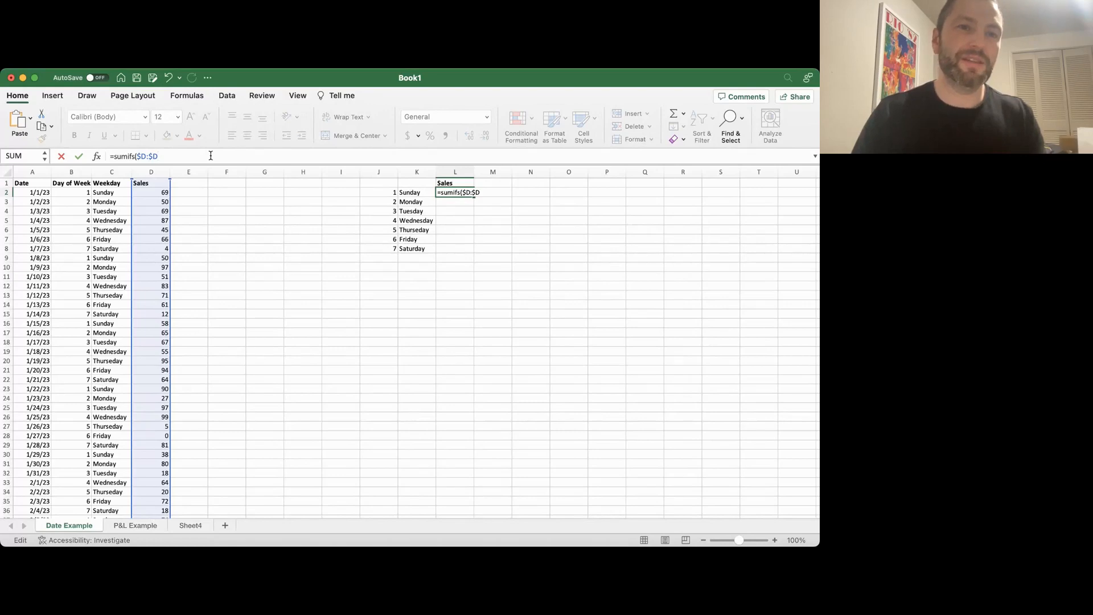
{"action": "type", "text": ","}
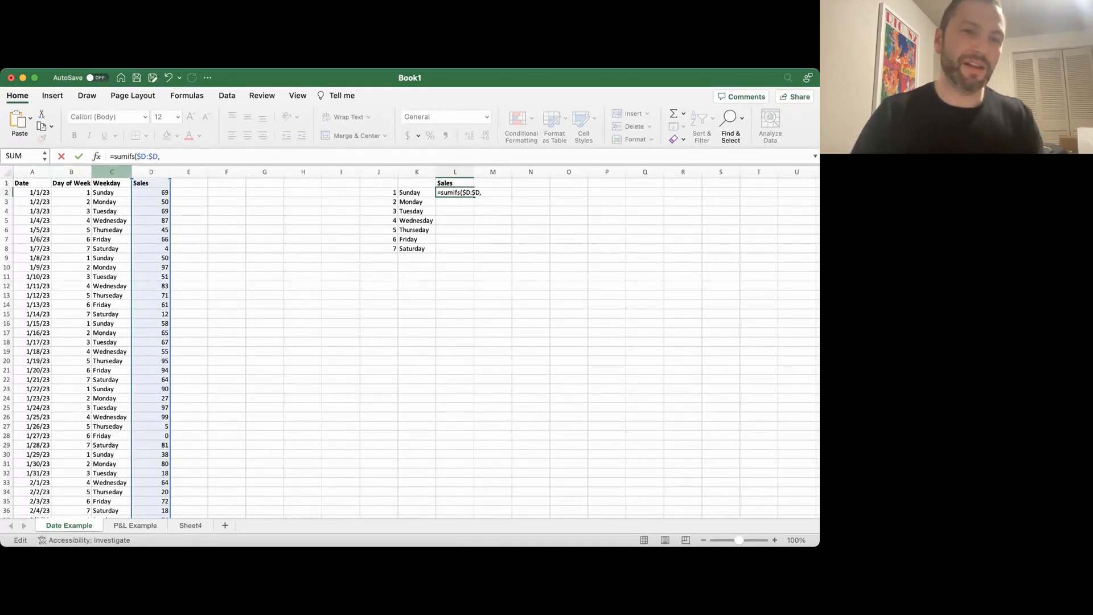
- Add the Weekday column to the SUMIFS formula as the absolute criteria range $C:$C
{"action": "left_click", "coordinate": [112, 171]}
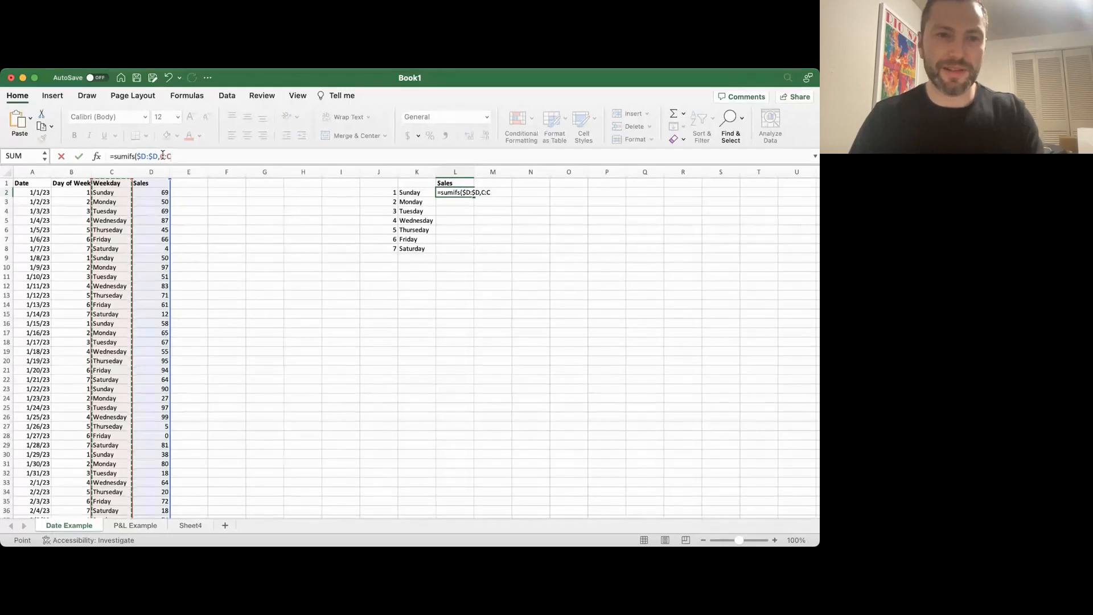
{"action": "left_click", "coordinate": [196, 157]}
{"action": "key", "text": "Left"}
{"action": "key", "text": "Left"}
{"action": "key", "text": "Left"}
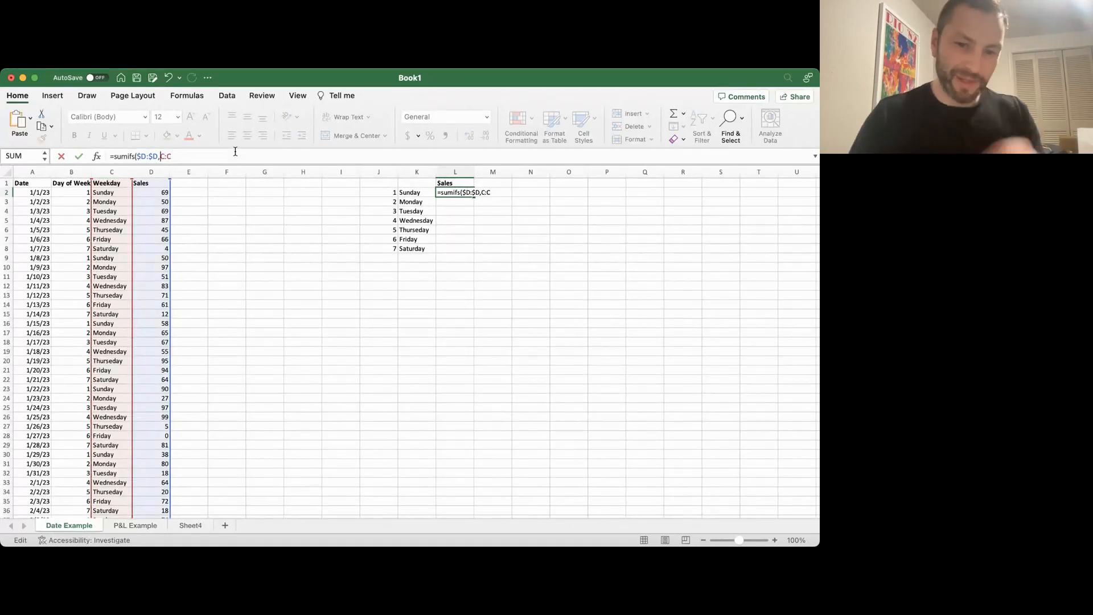
{"action": "type", "text": "$D:$"}
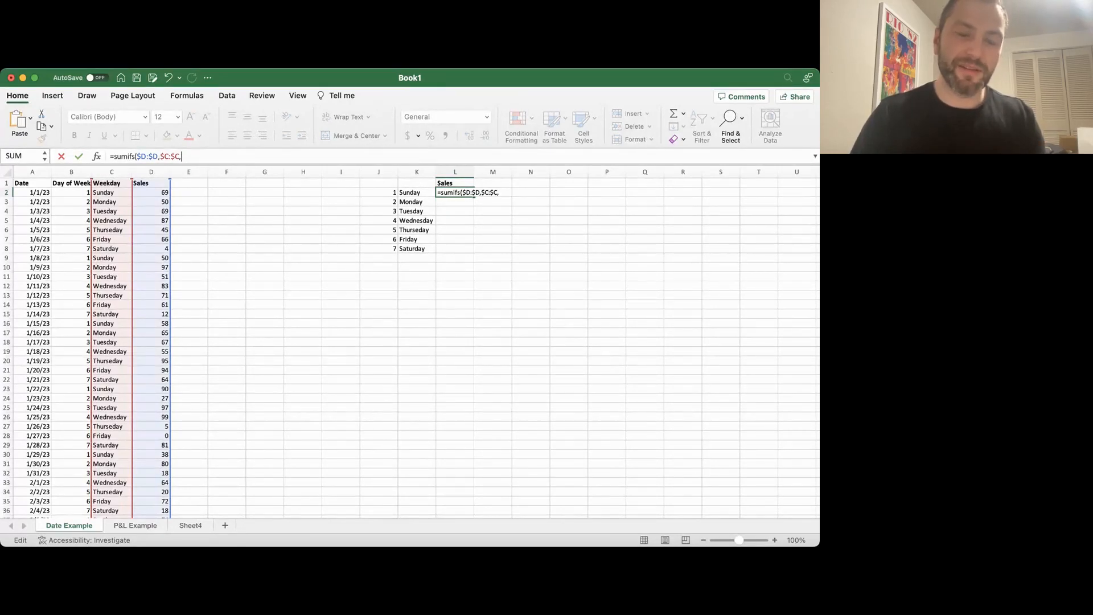
- Use K2 (Sunday) as the criterion and complete the formula in L2 as =SUMIFS($D:$D,$C:$C,K2)
{"action": "left_click", "coordinate": [417, 193]}
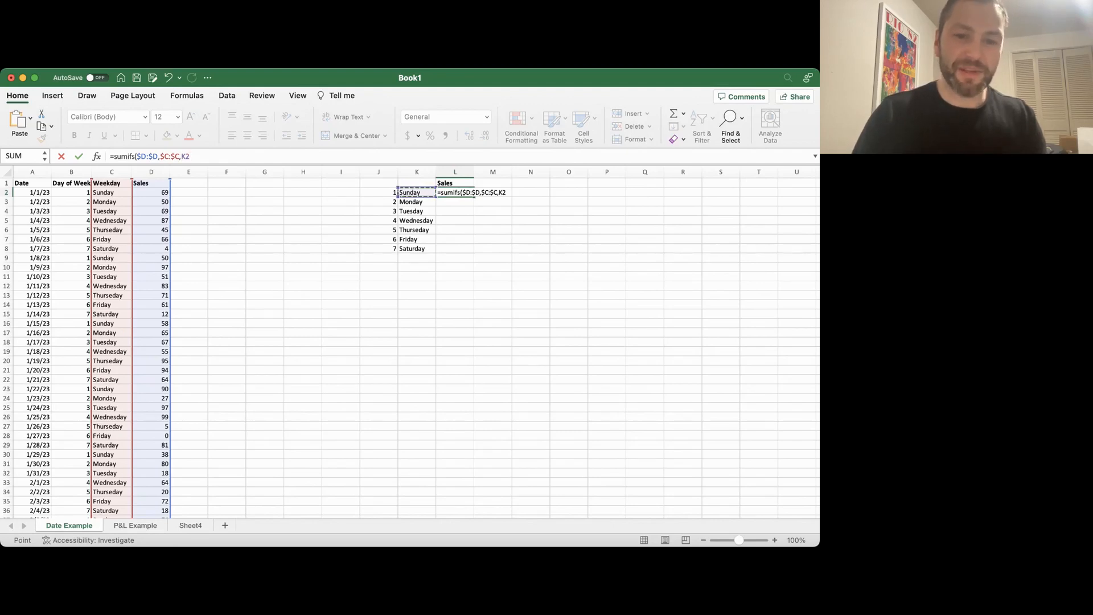
{"action": "left_click", "coordinate": [207, 156]}
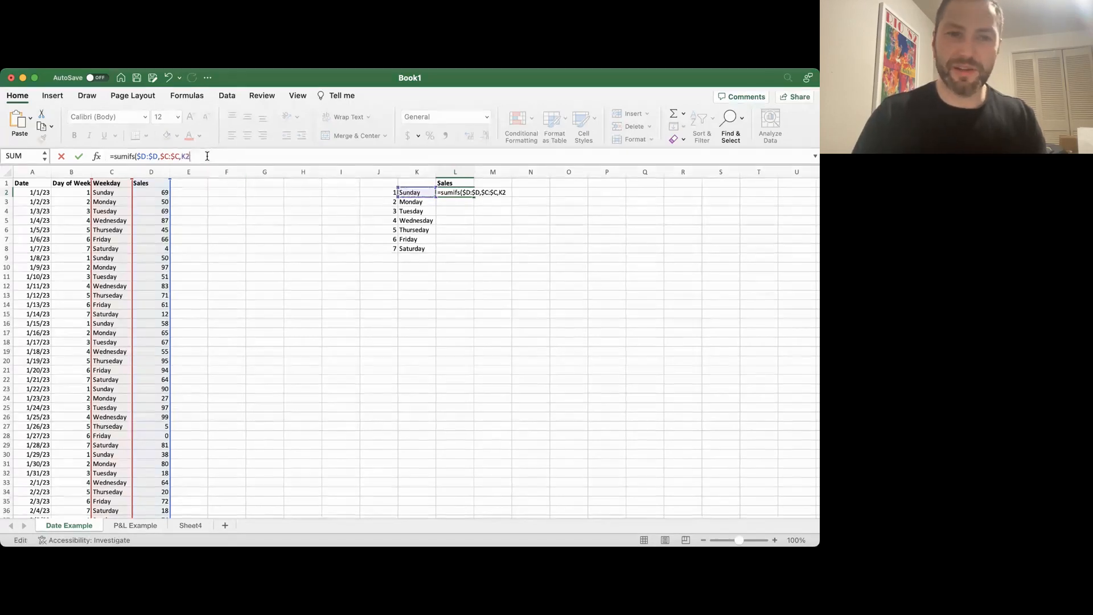
{"action": "type", "text": ")"}
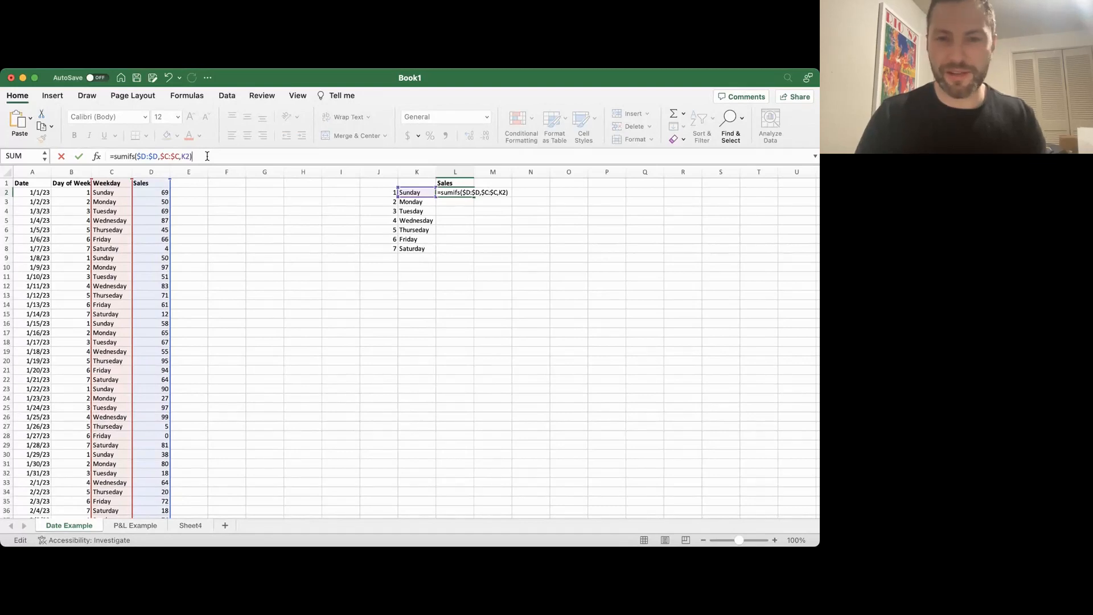
{"action": "key", "text": "BackSpace"}
{"action": "type", "text": ")"}
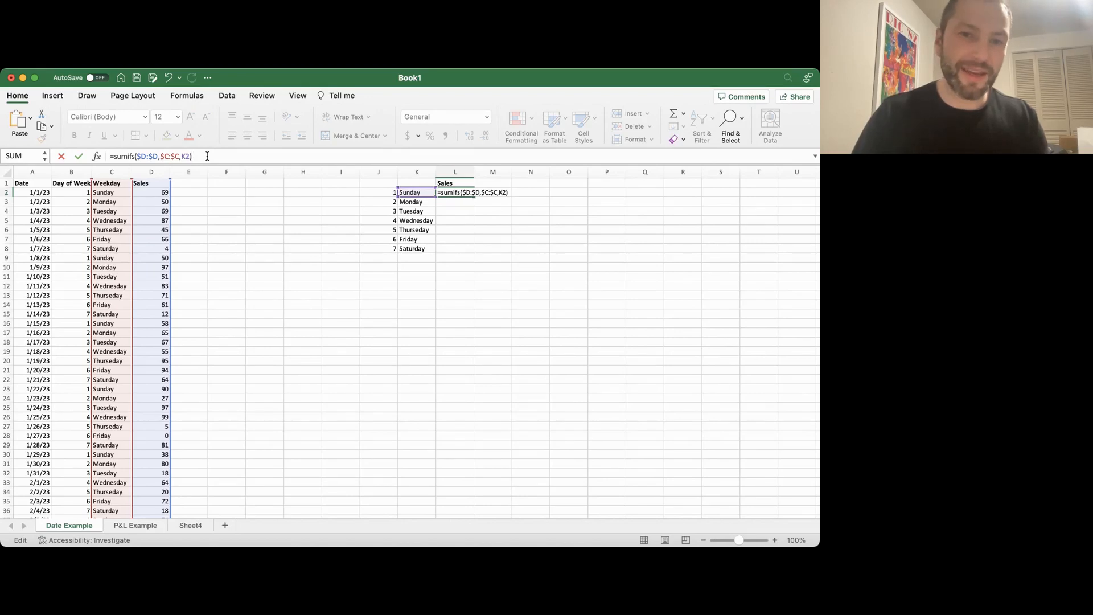
{"action": "key", "text": "Return"}
{"action": "key", "text": "Up"}
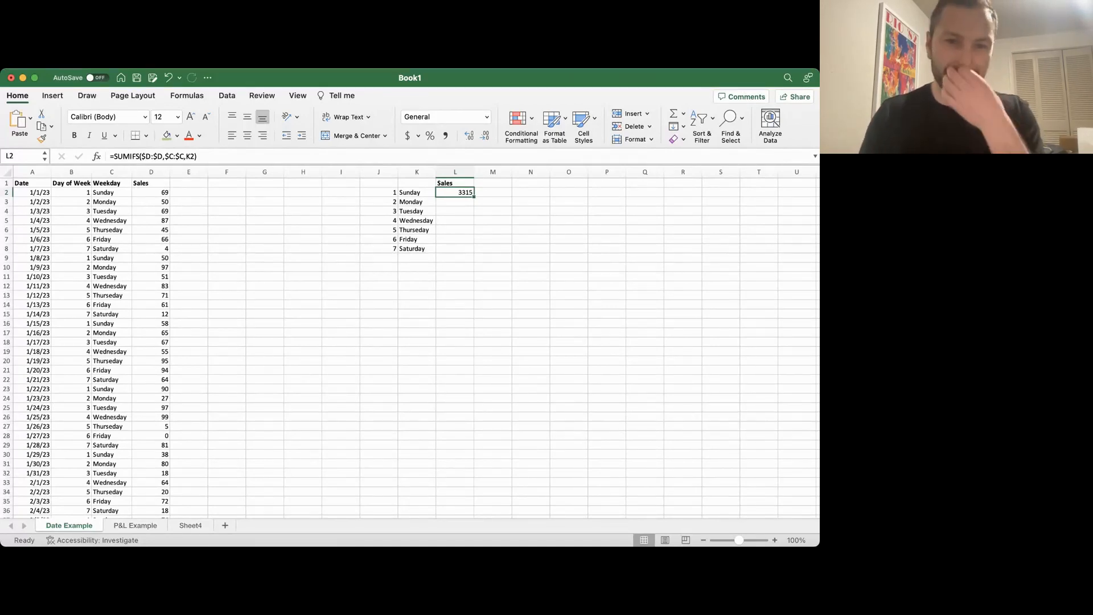
- Fill the SUMIFS formula from L2 down to L8 for the remaining weekdays
{"action": "double_click", "coordinate": [474, 197]}
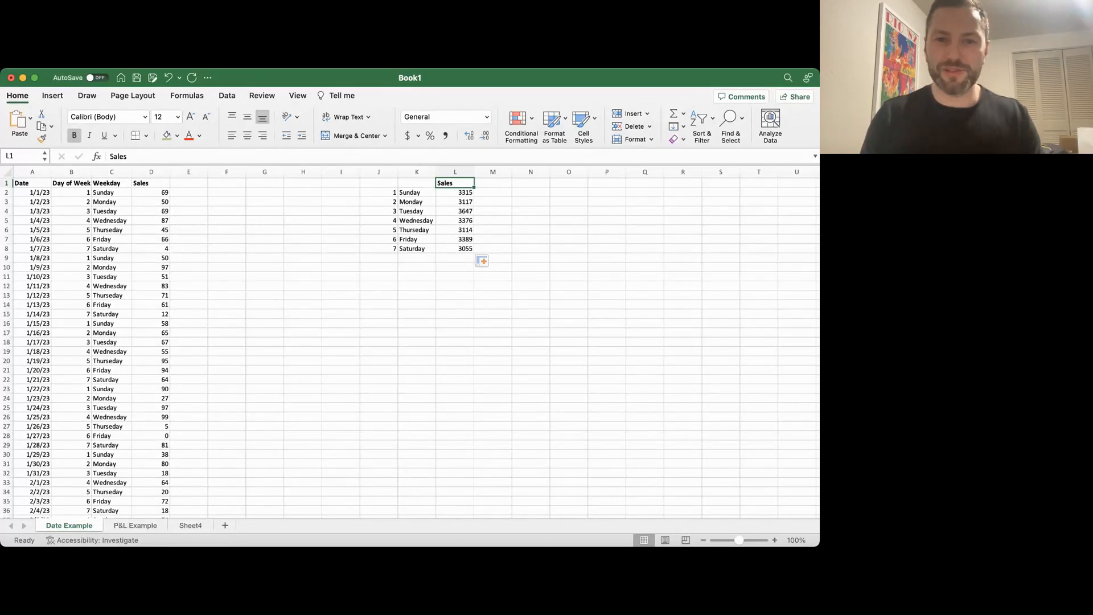
{"action": "left_click", "coordinate": [455, 193]}
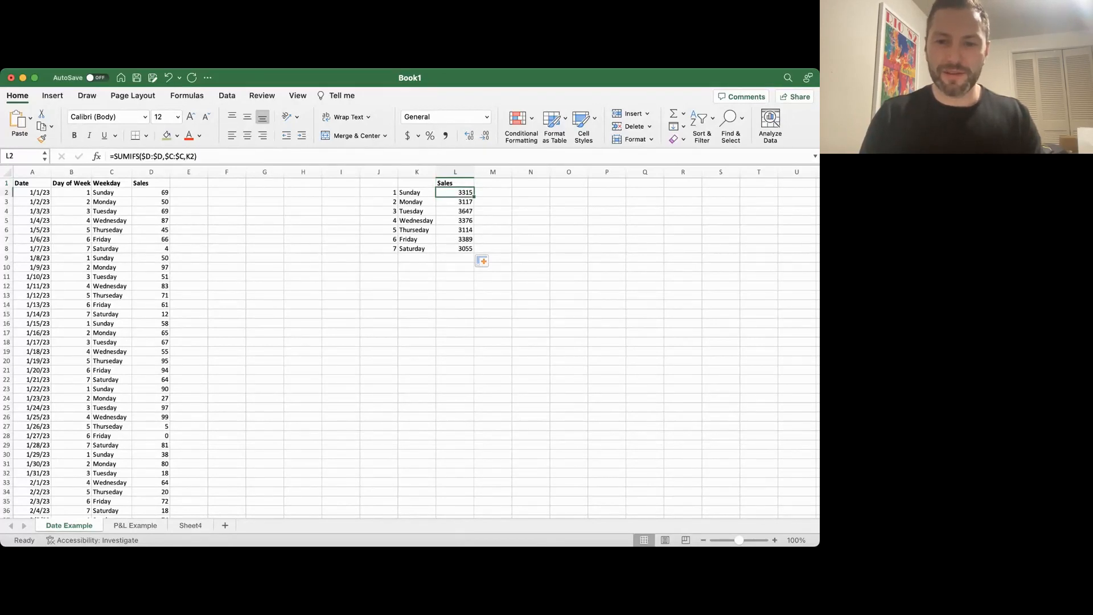
{"action": "left_click_drag", "start_coordinate": [455, 192], "coordinate": [455, 239]}
- Zoom the sheet to 110% and move the weekday sales table from J2:L8 to start at cell J10
{"action": "left_click", "coordinate": [775, 540]}
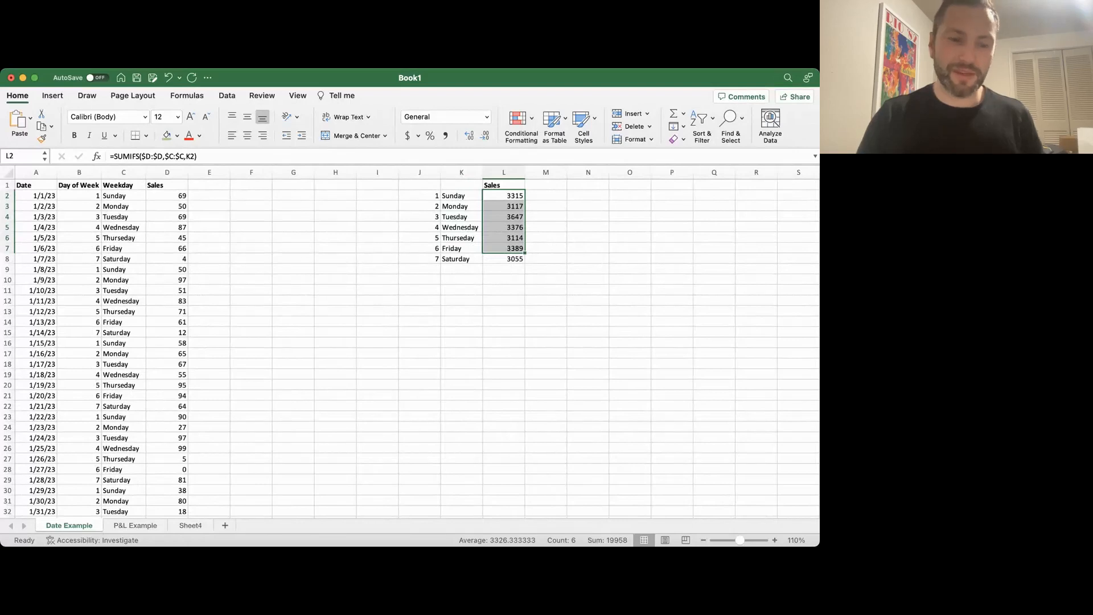
{"action": "left_click_drag", "start_coordinate": [420, 195], "coordinate": [515, 260]}
{"action": "key", "text": "super+c"}
{"action": "key", "text": "Down"}
{"action": "key", "text": "Down"}
{"action": "key", "text": "Down"}
{"action": "key", "text": "Down"}
{"action": "key", "text": "Down"}
{"action": "key", "text": "Down"}
{"action": "key", "text": "Down"}
{"action": "key", "text": "Down"}
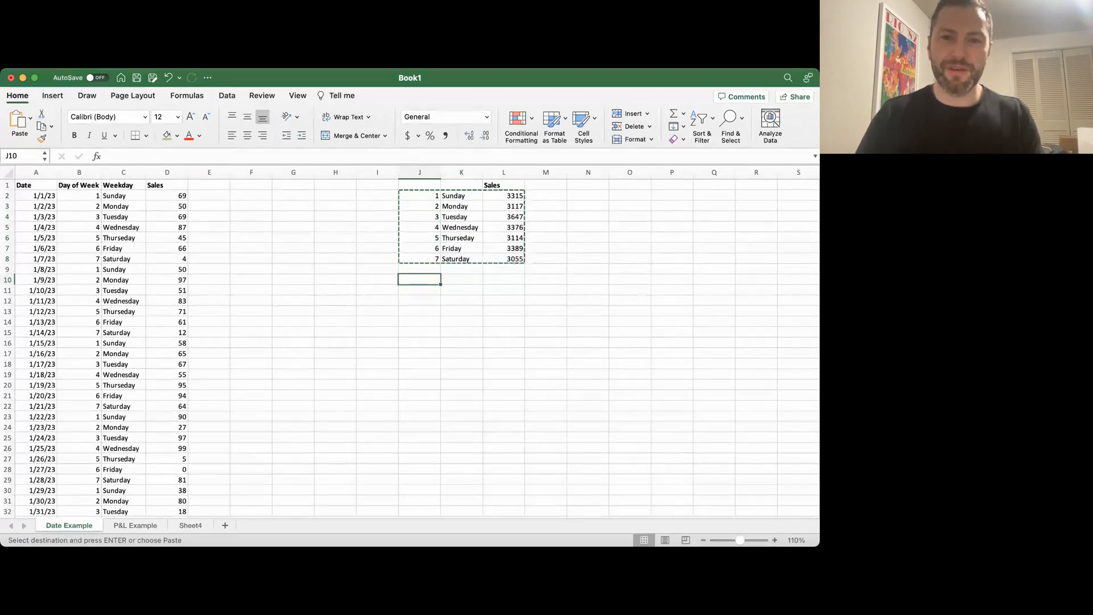
{"action": "key", "text": "super+v"}
{"action": "key", "text": "Up"}
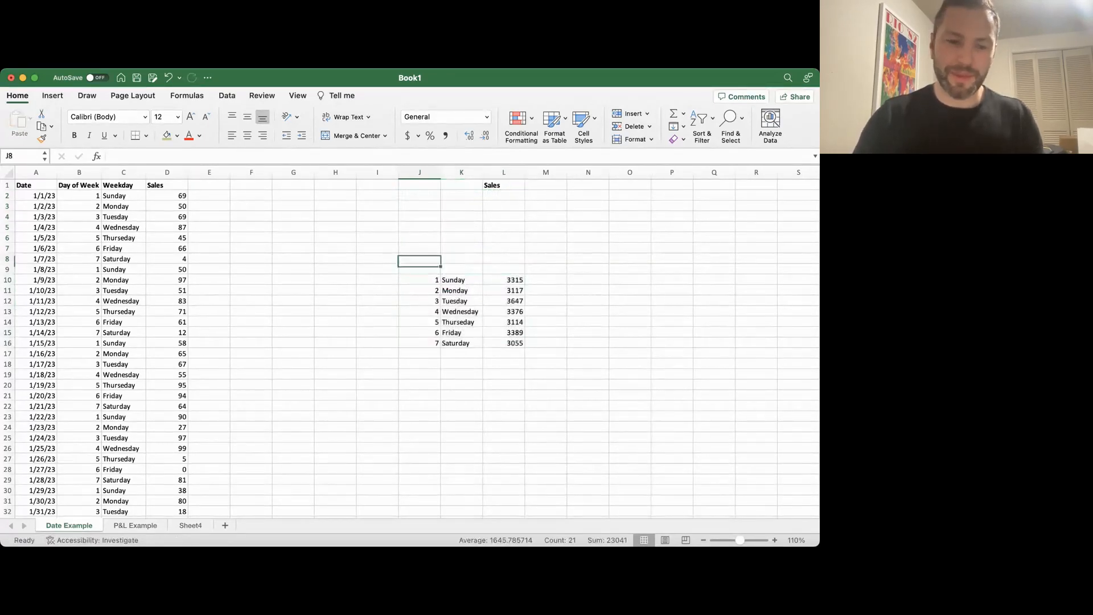
- Clear the Sales heading from L1 and enter Sales in L9 above the weekday totals
{"action": "key", "text": "Up"}
{"action": "key", "text": "Right"}
{"action": "key", "text": "Right"}
{"action": "key", "text": "super+Up"}
{"action": "key", "text": "BackSpace"}
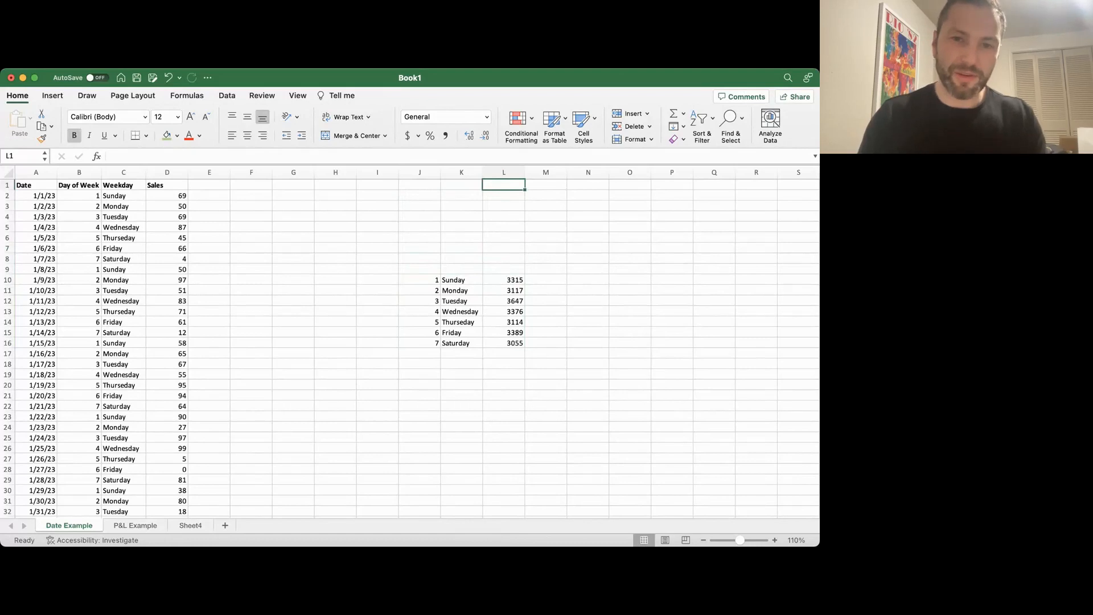
{"action": "key", "text": "super+Down"}
{"action": "key", "text": "Up"}
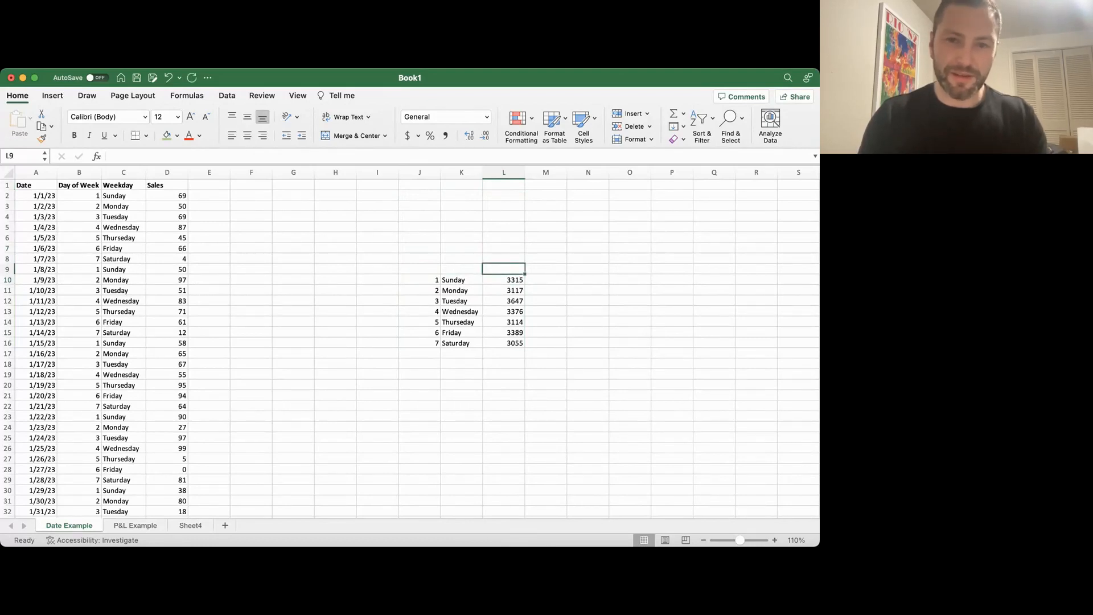
{"action": "type", "text": "Sales"}
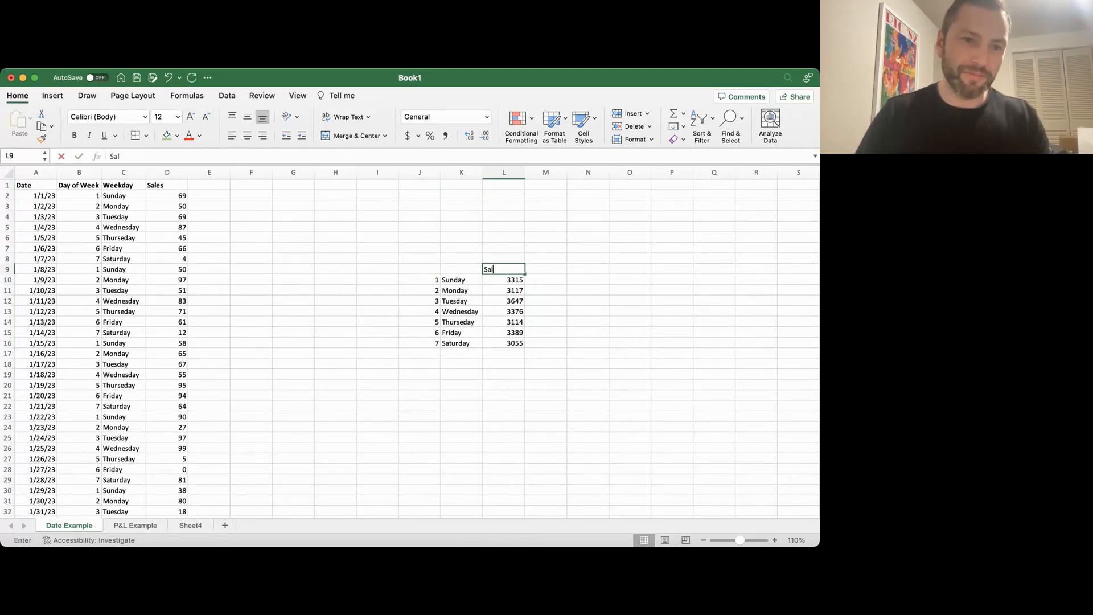
{"action": "key", "text": "Return"}
- Enter =MONTH(A2) in E2 to get the month number of the first date
{"action": "key", "text": "Left"}
{"action": "key", "text": "Left"}
{"action": "key", "text": "Up"}
{"action": "key", "text": "Left"}
{"action": "key", "text": "Left"}
{"action": "key", "text": "Left"}
{"action": "key", "text": "Left"}
{"action": "key", "text": "Left"}
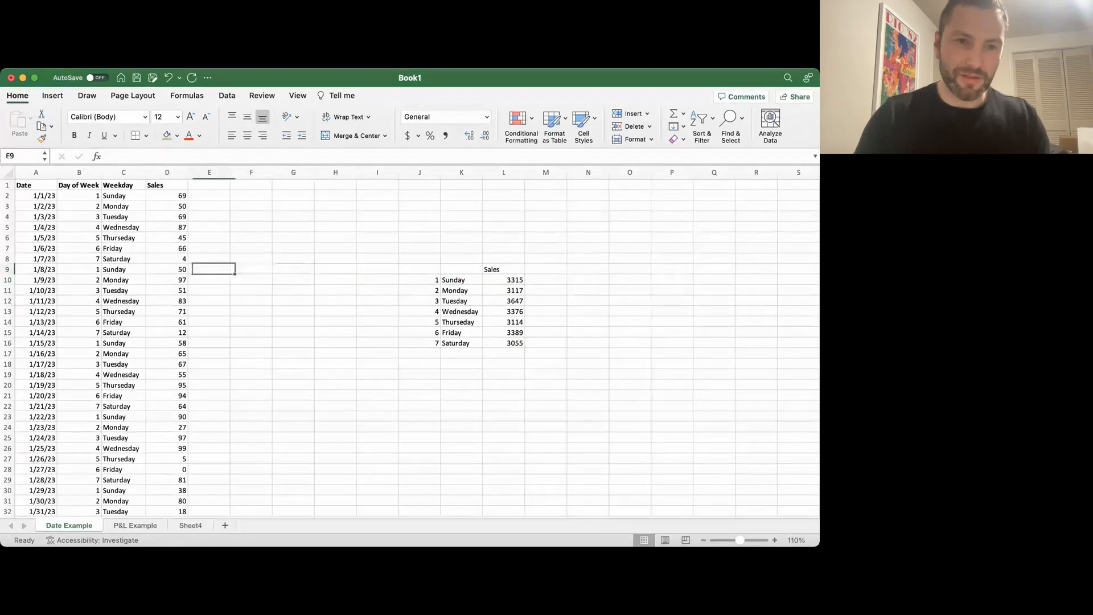
{"action": "key", "text": "Up"}
{"action": "key", "text": "Up"}
{"action": "key", "text": "Up"}
{"action": "key", "text": "Up"}
{"action": "key", "text": "Up"}
{"action": "key", "text": "Up"}
{"action": "key", "text": "Up"}
{"action": "type", "text": "=mont"}
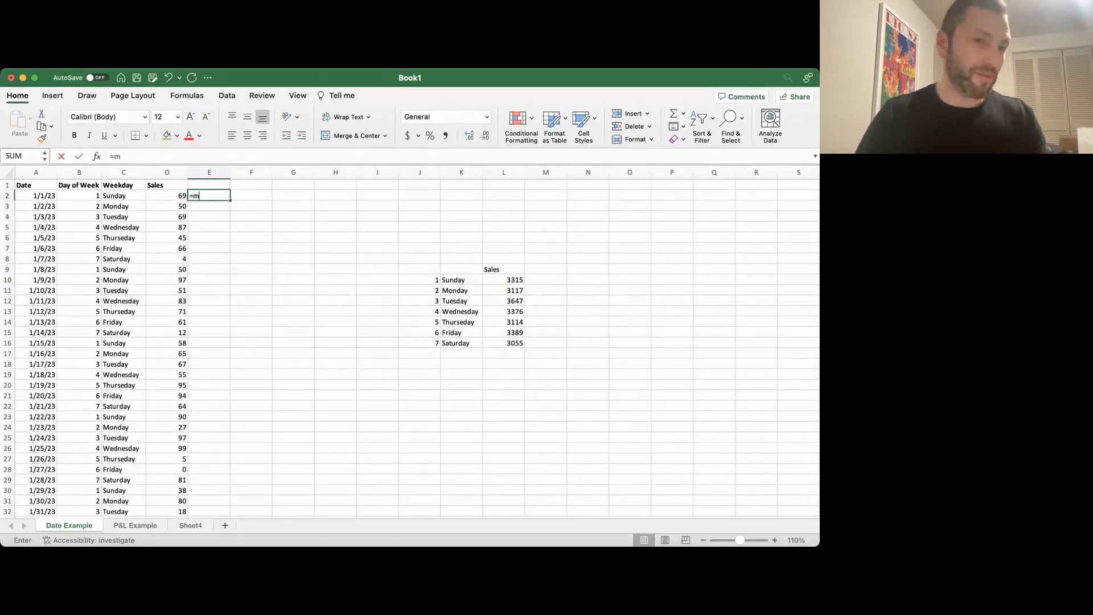
{"action": "key", "text": "Tab"}
{"action": "key", "text": "Left"}
{"action": "key", "text": "Left"}
{"action": "key", "text": "Left"}
{"action": "key", "text": "Left"}
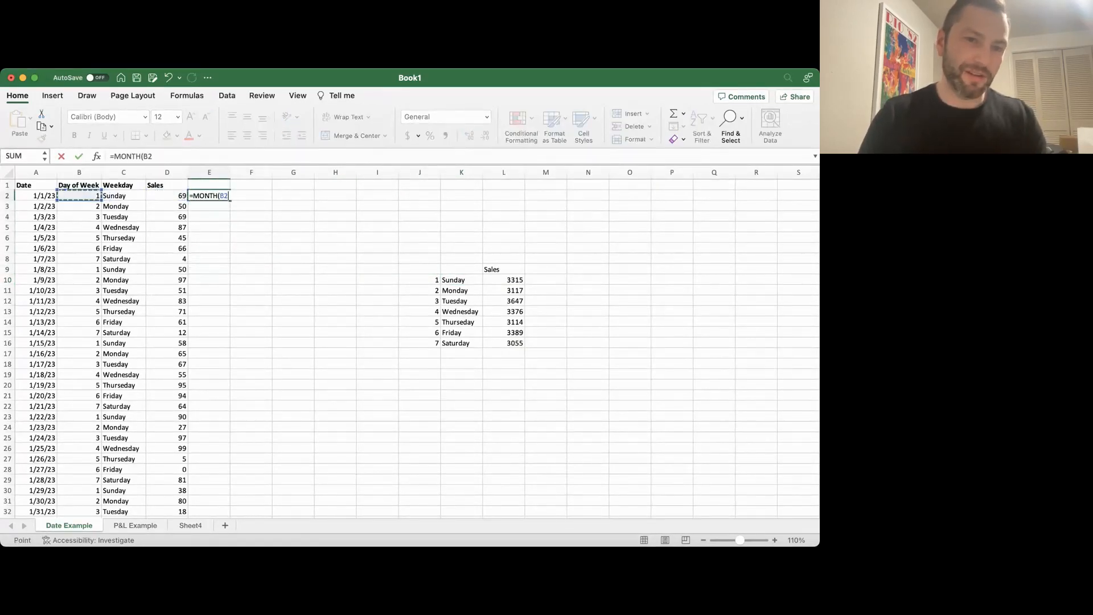
{"action": "key", "text": "Return"}
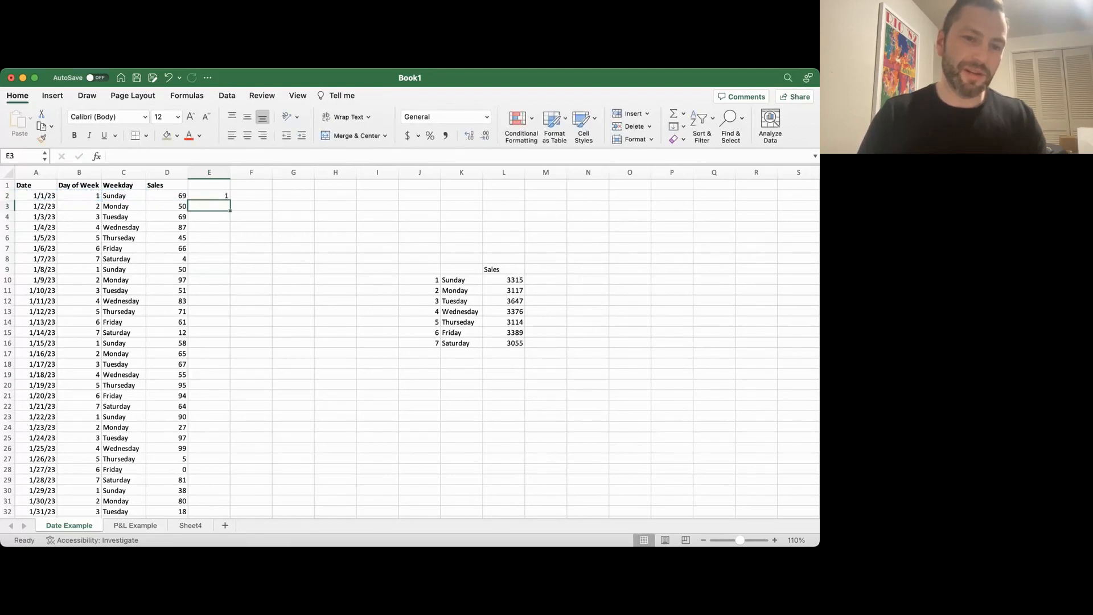
- Fill the MONTH formula from E2 down for all dates in the list
{"action": "key", "text": "Up"}
{"action": "double_click", "coordinate": [230, 200]}
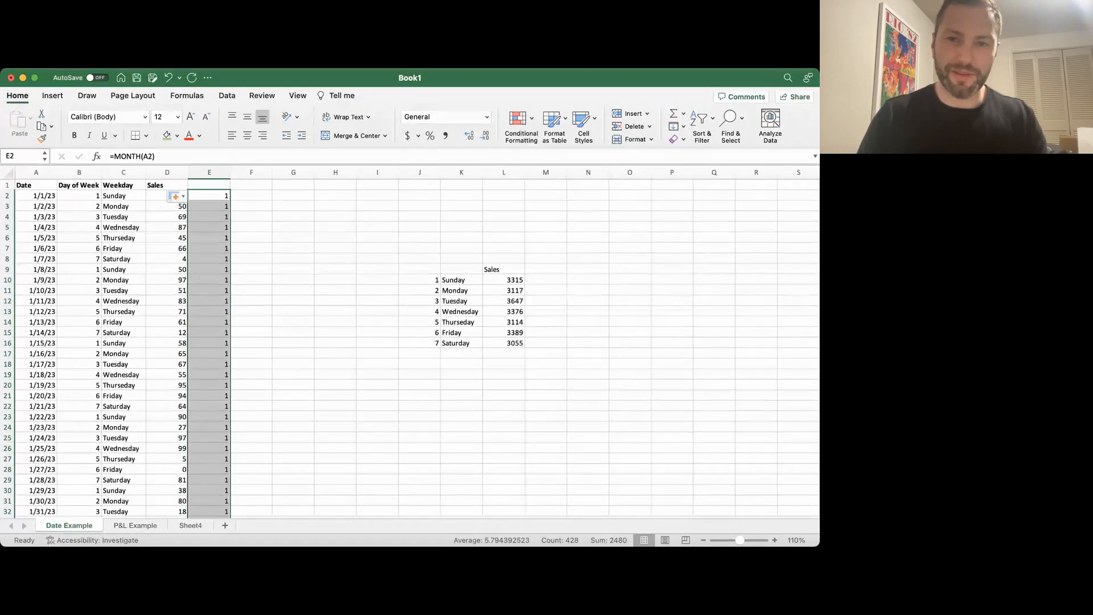
{"action": "left_click", "coordinate": [589, 279]}
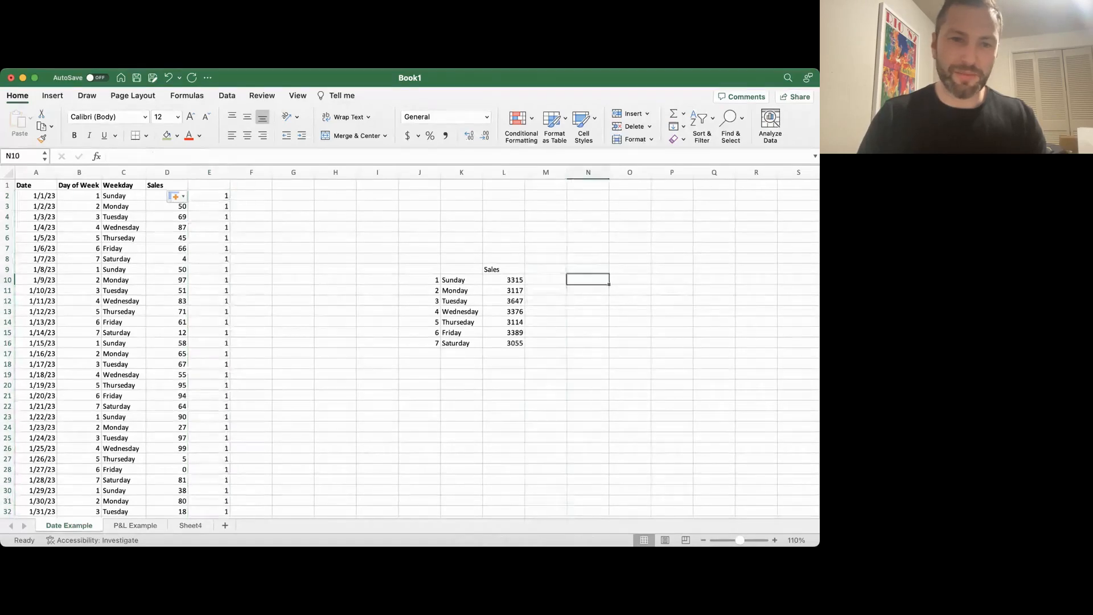
{"action": "left_click", "coordinate": [646, 195]}
{"action": "key", "text": "super+Left"}
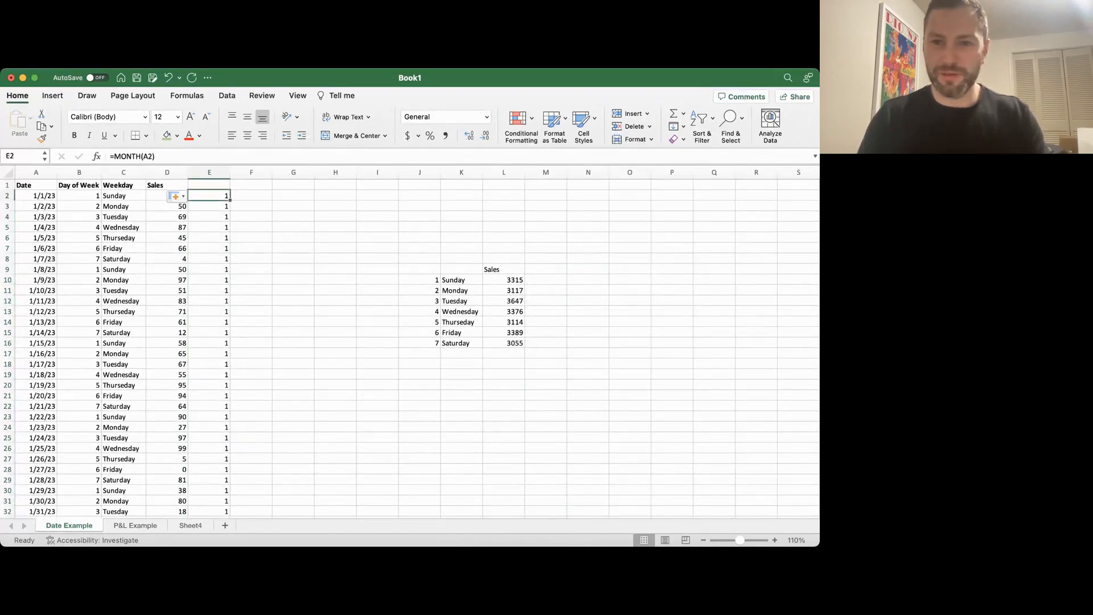
- Enter the month numbers 1 through 12 in cells O2 to O13
{"action": "left_click", "coordinate": [630, 196]}
{"action": "type", "text": "1"}
{"action": "key", "text": "Return"}
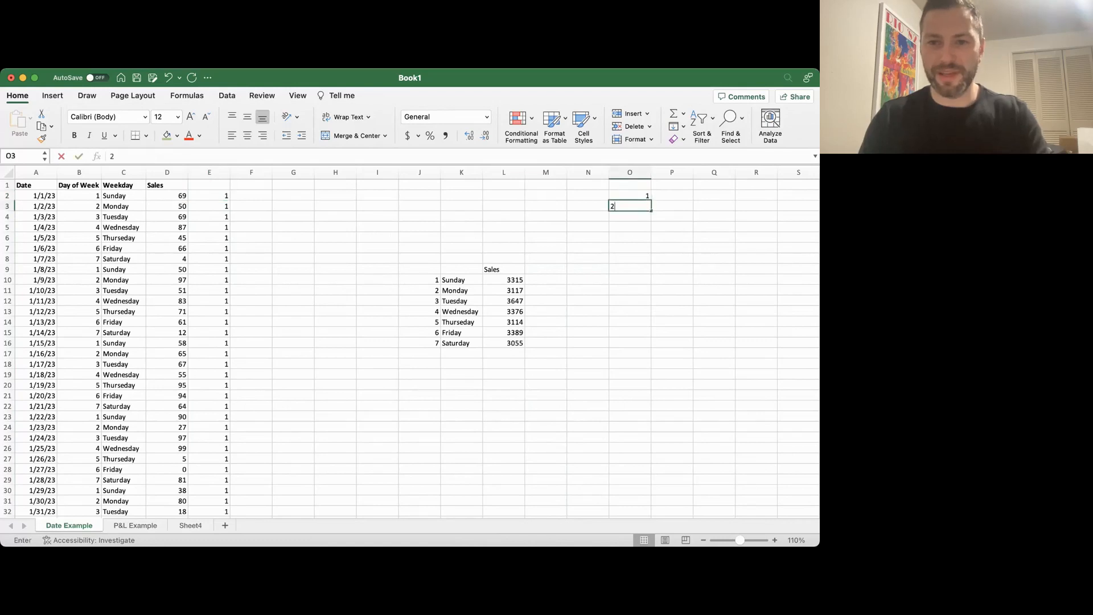
{"action": "type", "text": "2"}
{"action": "key", "text": "Return"}
{"action": "type", "text": "3"}
{"action": "key", "text": "Return"}
{"action": "type", "text": "4"}
{"action": "key", "text": "Return"}
{"action": "type", "text": "5"}
{"action": "key", "text": "Return"}
{"action": "type", "text": "6"}
{"action": "key", "text": "Return"}
{"action": "type", "text": "7"}
{"action": "key", "text": "Return"}
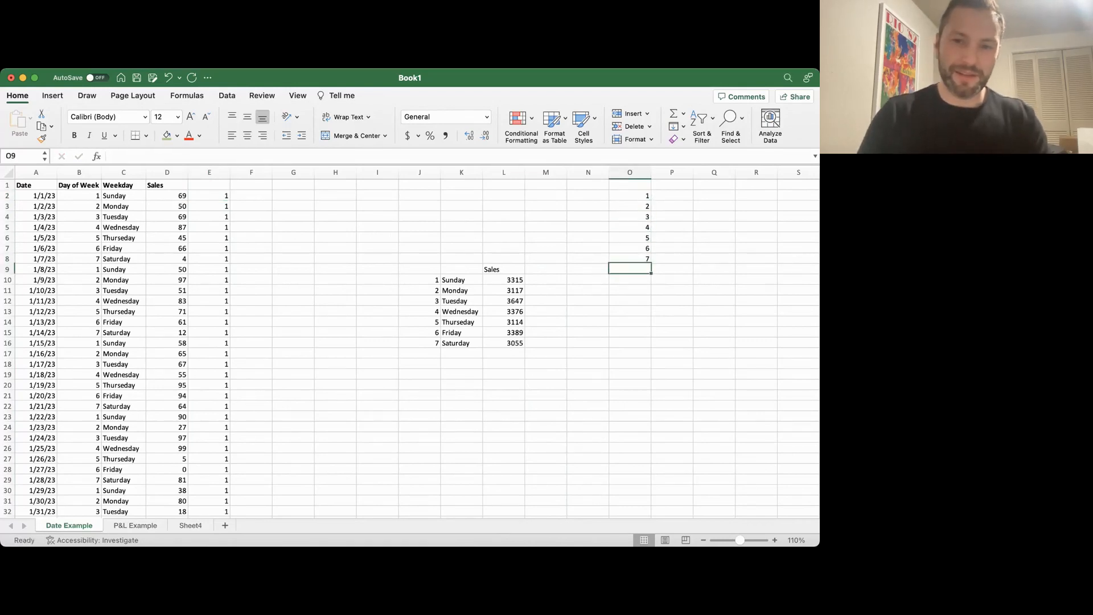
{"action": "type", "text": "8"}
{"action": "key", "text": "Return"}
{"action": "type", "text": "9"}
{"action": "key", "text": "Return"}
{"action": "type", "text": "10"}
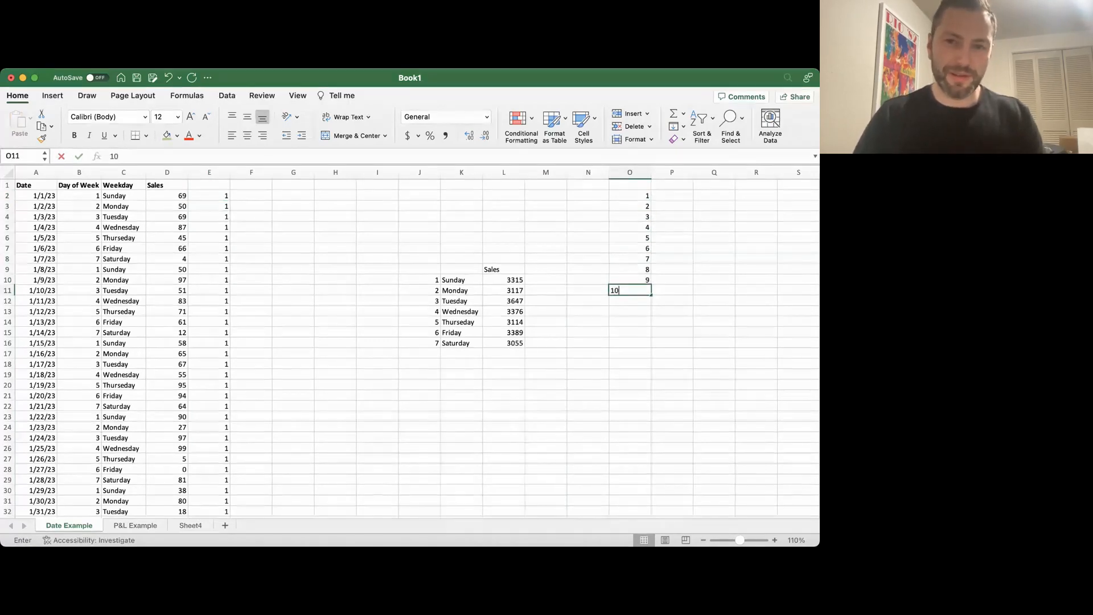
{"action": "key", "text": "Return"}
{"action": "type", "text": "11"}
{"action": "key", "text": "Return"}
{"action": "type", "text": "12"}
{"action": "key", "text": "Return"}
{"action": "key", "text": "Up"}
{"action": "key", "text": "super+Up"}
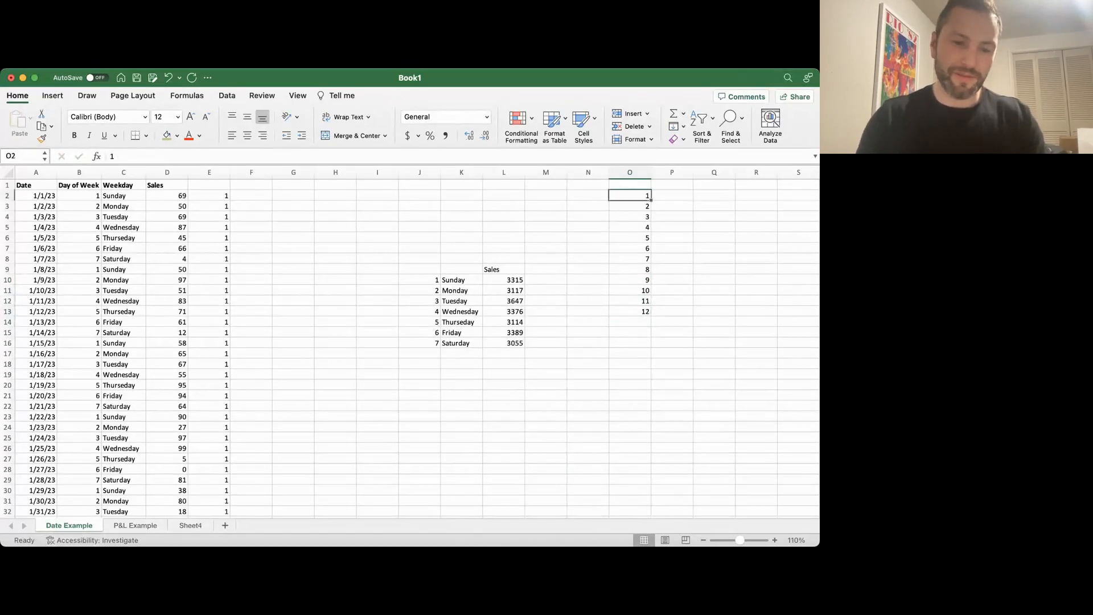
- Enter January in P2 and February in P3, then extend the month names through December in P13
{"action": "key", "text": "Right"}
{"action": "type", "text": "January"}
{"action": "key", "text": "Return"}
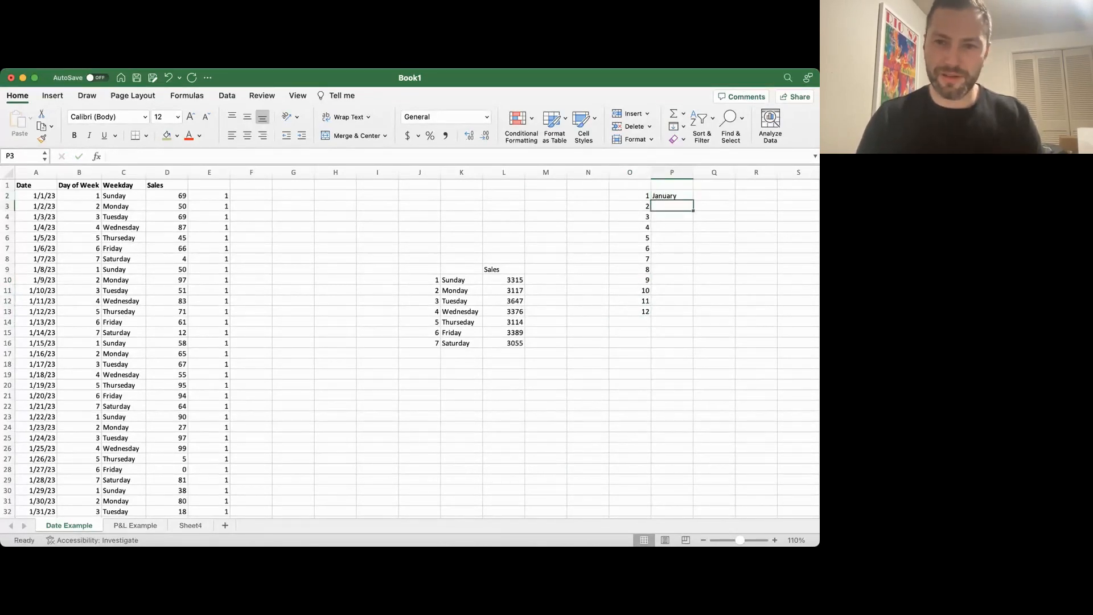
{"action": "type", "text": "February"}
{"action": "key", "text": "Return"}
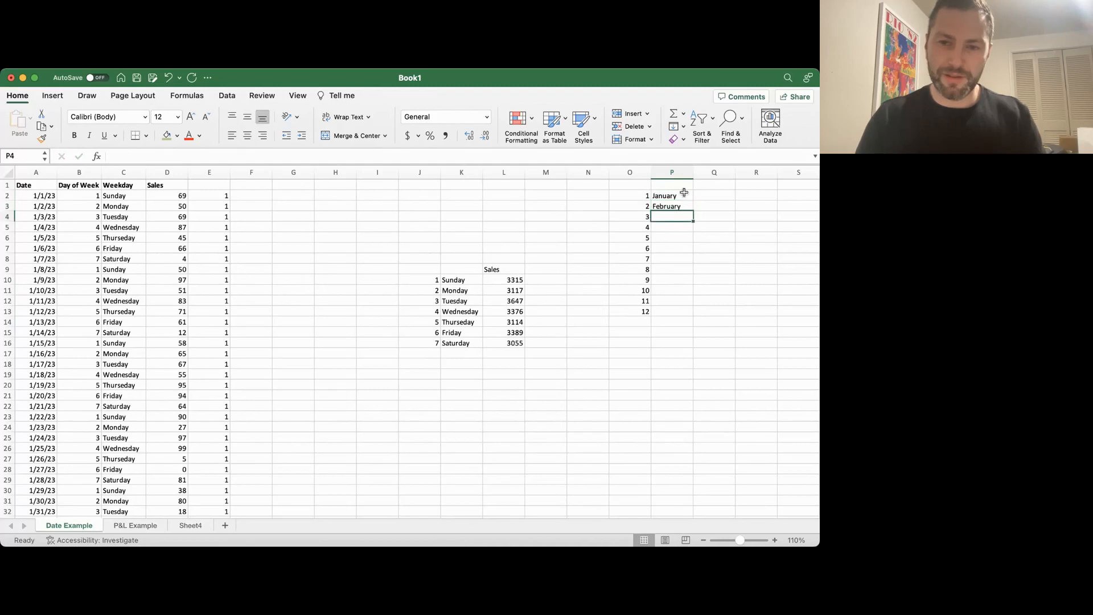
{"action": "left_click_drag", "start_coordinate": [684, 195], "coordinate": [693, 315]}
- Enter =VLOOKUP(E2,O:P,2,FALSE) in F2 and fill it down for all dates
{"action": "left_click", "coordinate": [251, 195]}
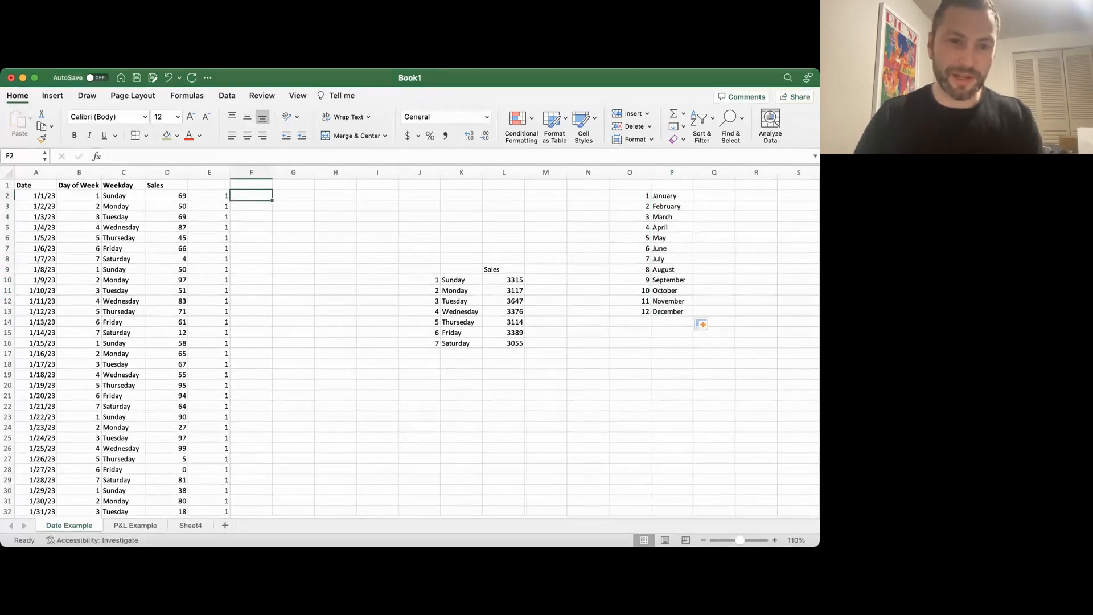
{"action": "type", "text": "=v"}
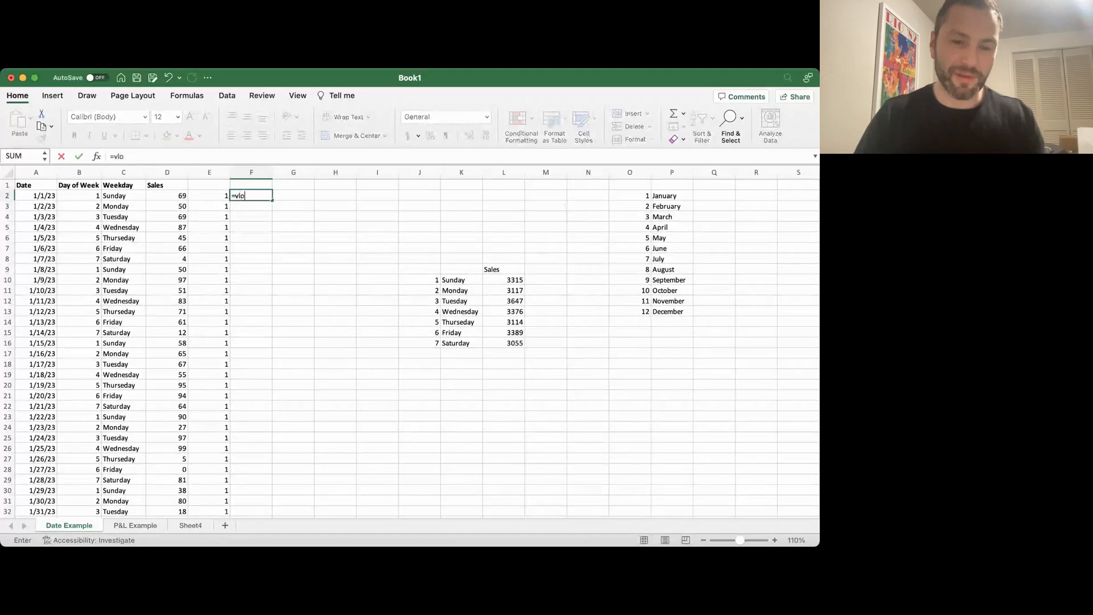
{"action": "type", "text": "lo"}
{"action": "key", "text": "Tab"}
{"action": "key", "text": "Left"}
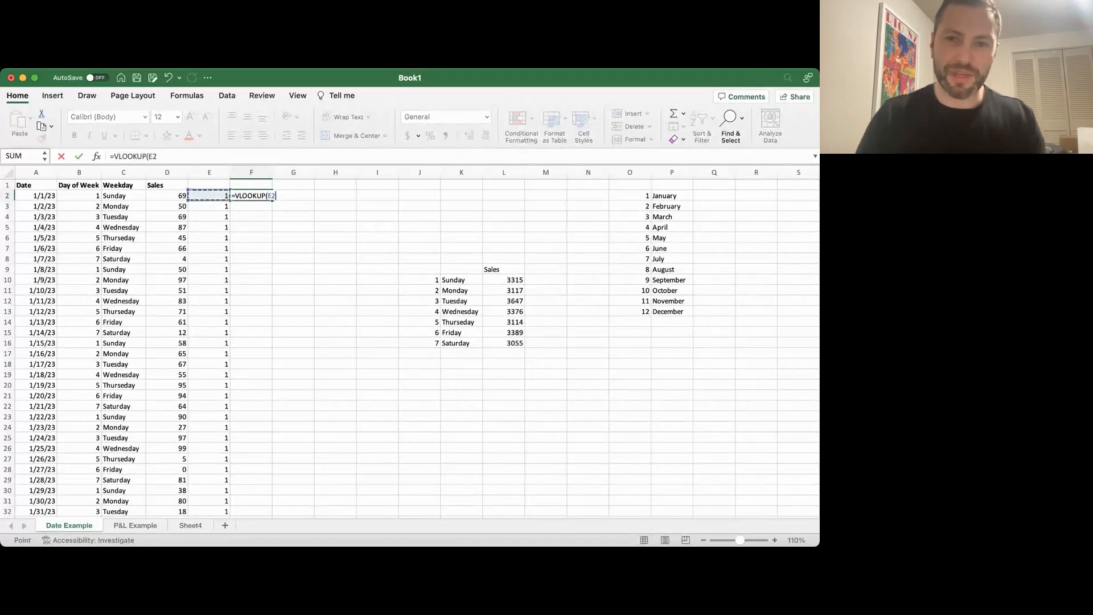
{"action": "type", "text": ","}
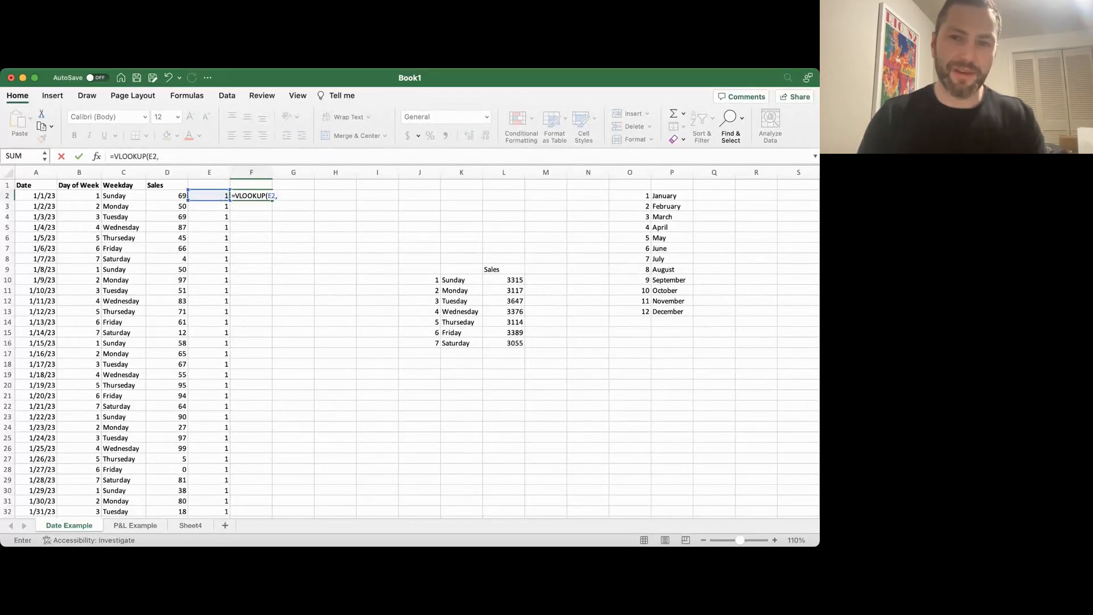
{"action": "left_click_drag", "start_coordinate": [628, 172], "coordinate": [668, 176]}
{"action": "type", "text": ","}
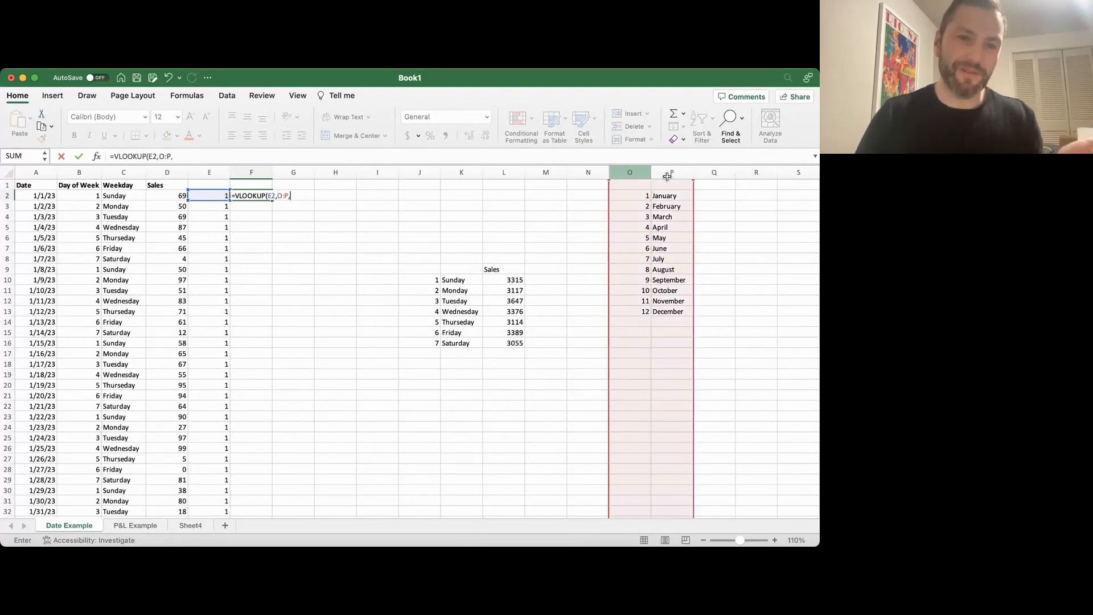
{"action": "type", "text": "2,FALSE"}
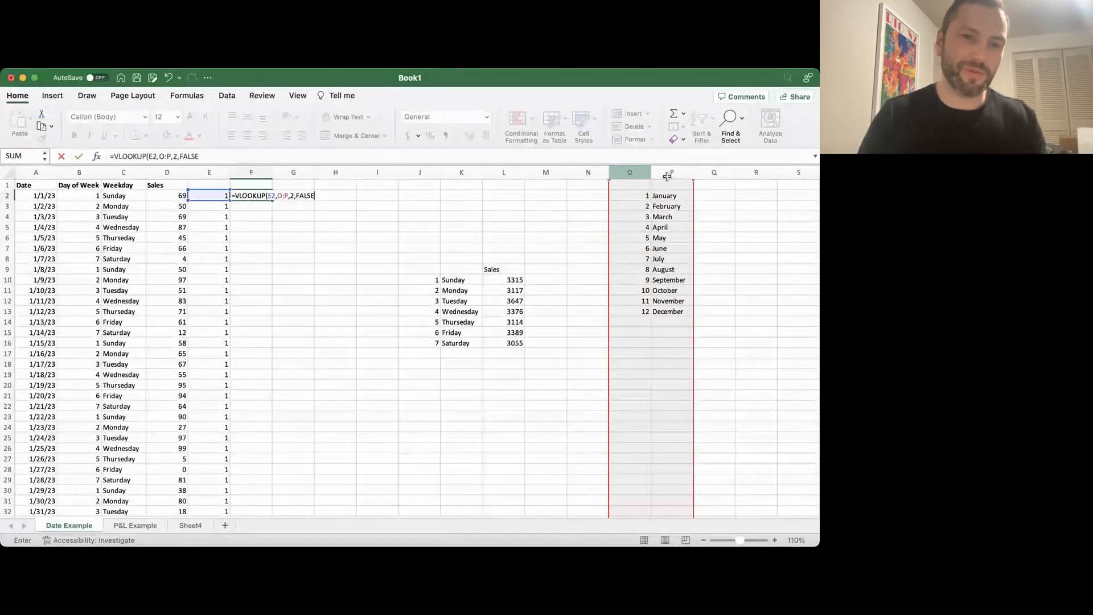
{"action": "key", "text": "ctrl+Return"}
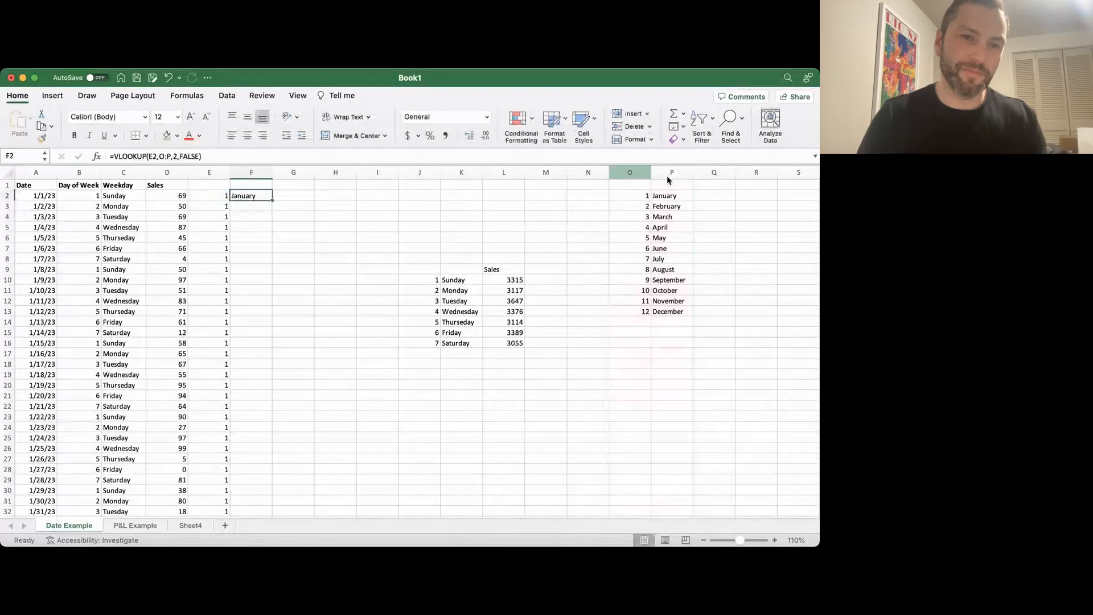
{"action": "double_click", "coordinate": [272, 201]}
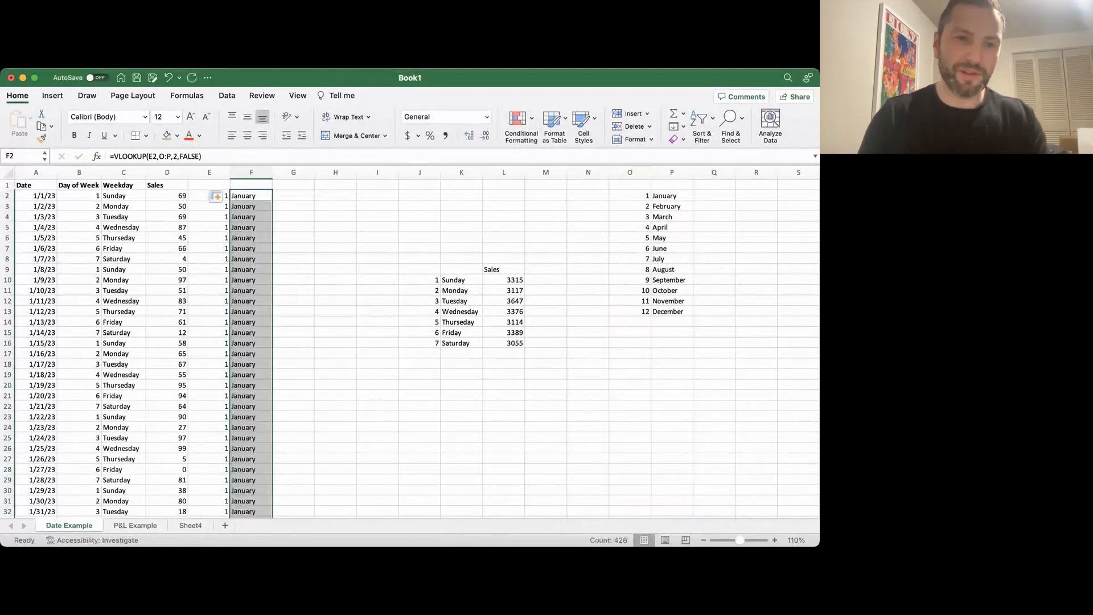
- Enter the headings Month Number in E1 and Month in F1, and fit column E's width to its contents
{"action": "left_click", "coordinate": [210, 185]}
{"action": "type", "text": "Month Number"}
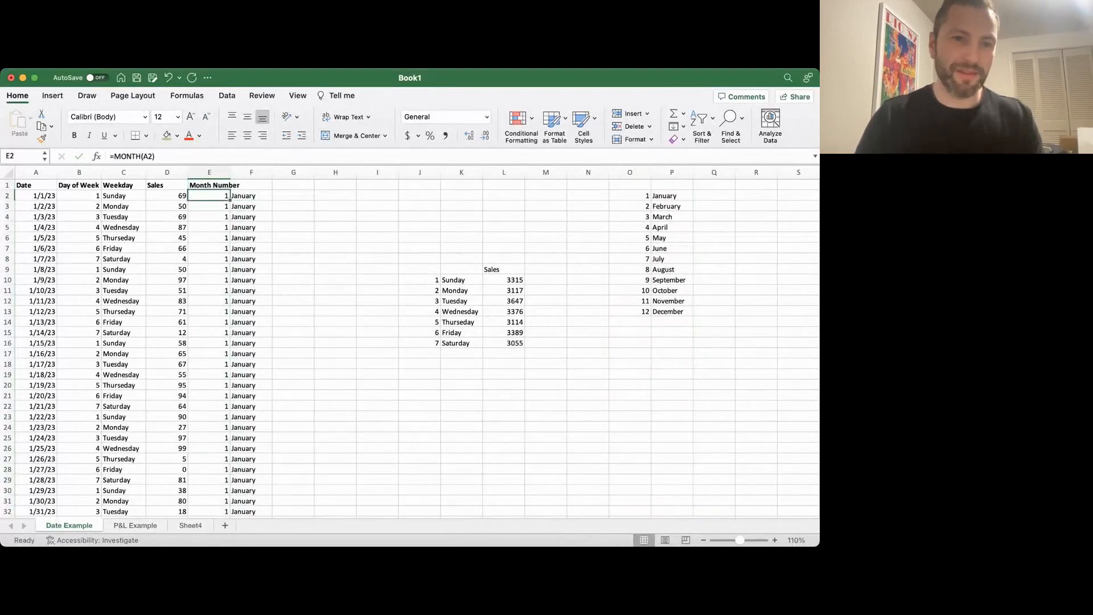
{"action": "key", "text": "Tab"}
{"action": "type", "text": "Month"}
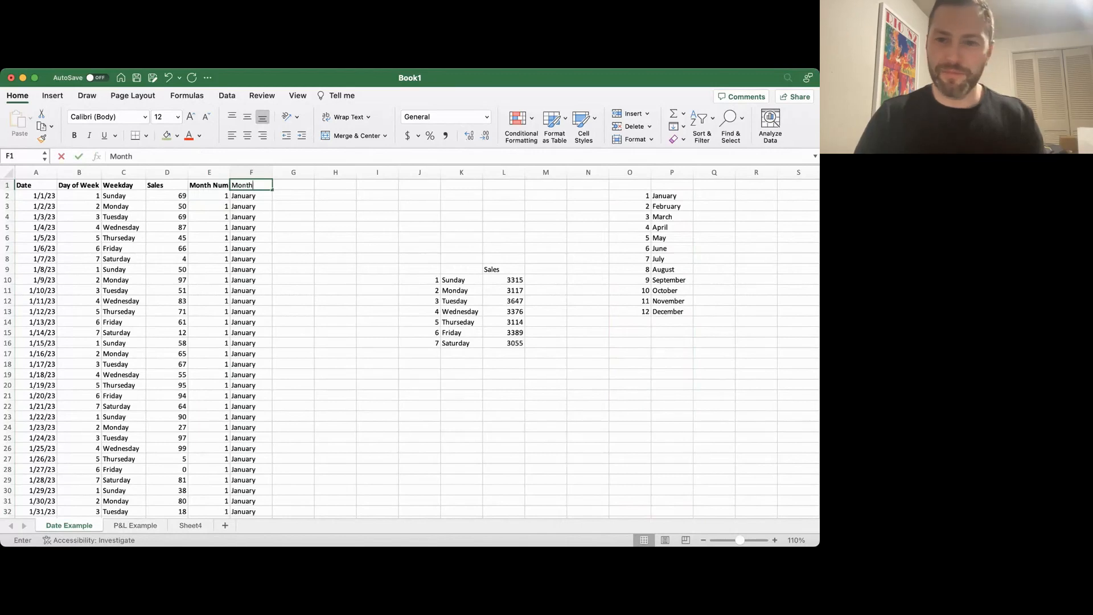
{"action": "key", "text": "Return"}
{"action": "double_click", "coordinate": [230, 173]}
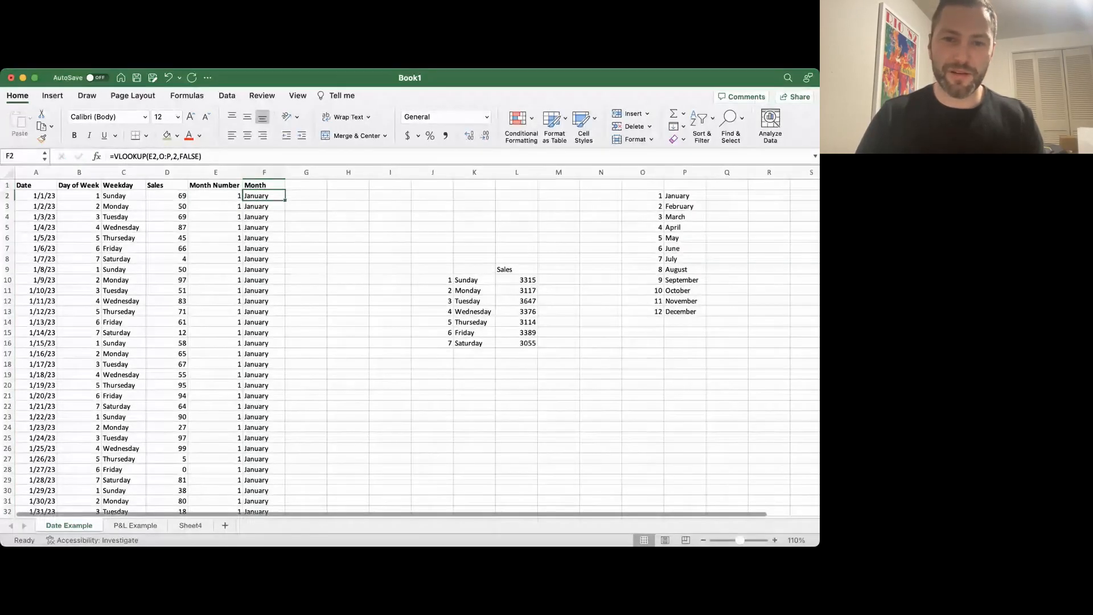
- Move the weekday sales table from J9:L16 to start at cell J20
{"action": "left_click_drag", "start_coordinate": [433, 269], "coordinate": [517, 342]}
{"action": "key", "text": "super+c"}
{"action": "key", "text": "Down"}
{"action": "key", "text": "Down"}
{"action": "key", "text": "Down"}
{"action": "key", "text": "Down"}
{"action": "key", "text": "Down"}
{"action": "key", "text": "Down"}
{"action": "key", "text": "Down"}
{"action": "key", "text": "Down"}
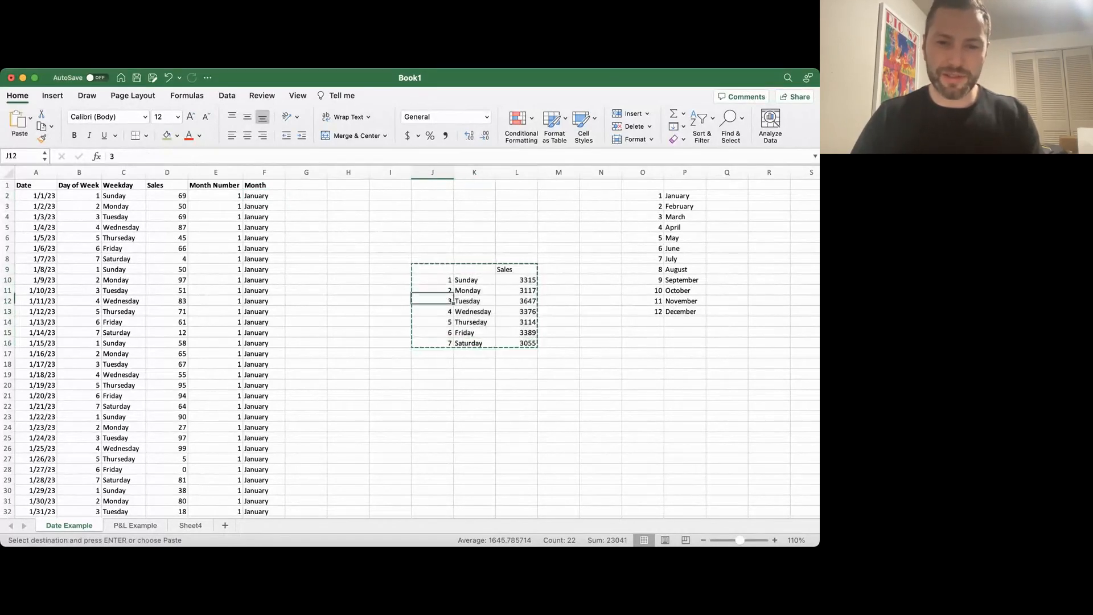
{"action": "key", "text": "Down"}
{"action": "key", "text": "Down"}
{"action": "key", "text": "Down"}
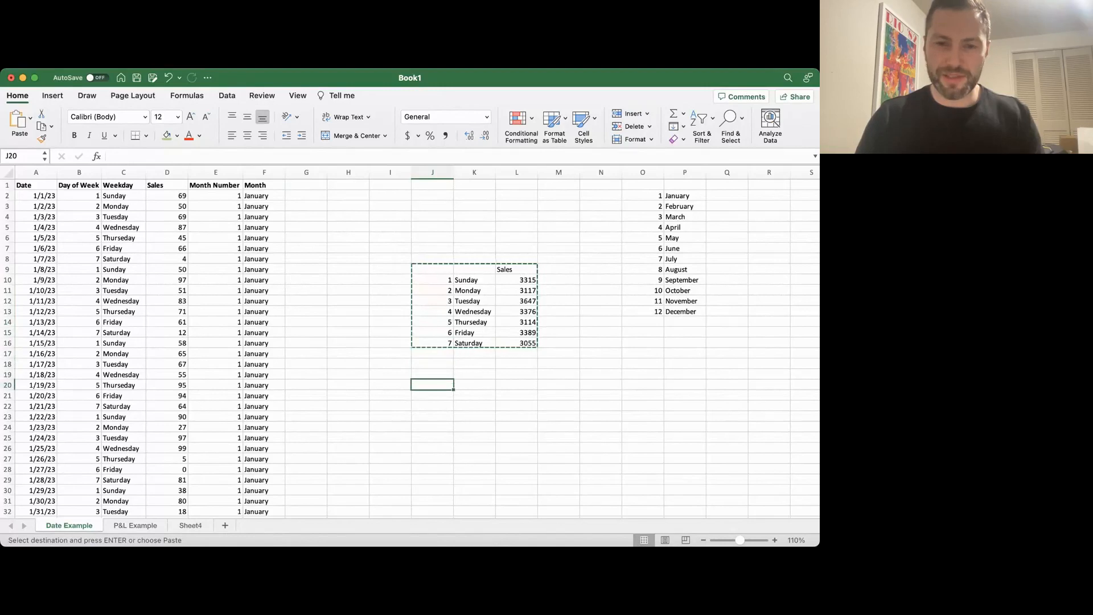
{"action": "key", "text": "Return"}
- Replace the Sales heading in L20 with January
{"action": "key", "text": "Right"}
{"action": "key", "text": "Right"}
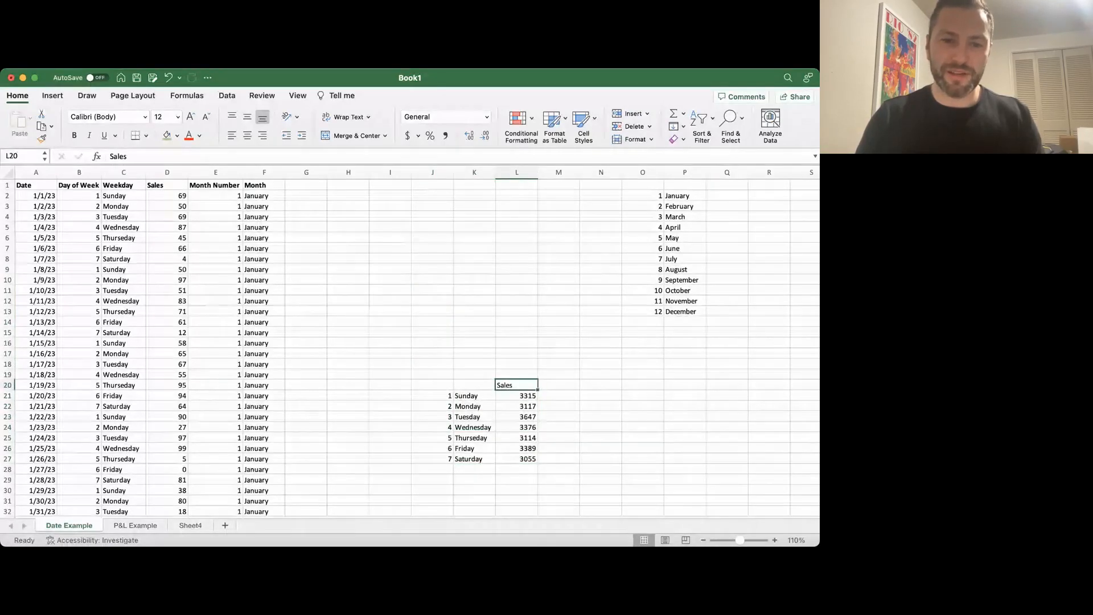
{"action": "scroll", "coordinate": [410, 347], "scroll_direction": "down", "scroll_amount": 3}
{"action": "scroll", "coordinate": [410, 347], "scroll_direction": "right", "scroll_amount": 1}
{"action": "scroll", "coordinate": [410, 348], "scroll_direction": "down", "scroll_amount": 1}
{"action": "scroll", "coordinate": [410, 347], "scroll_direction": "right", "scroll_amount": 1}
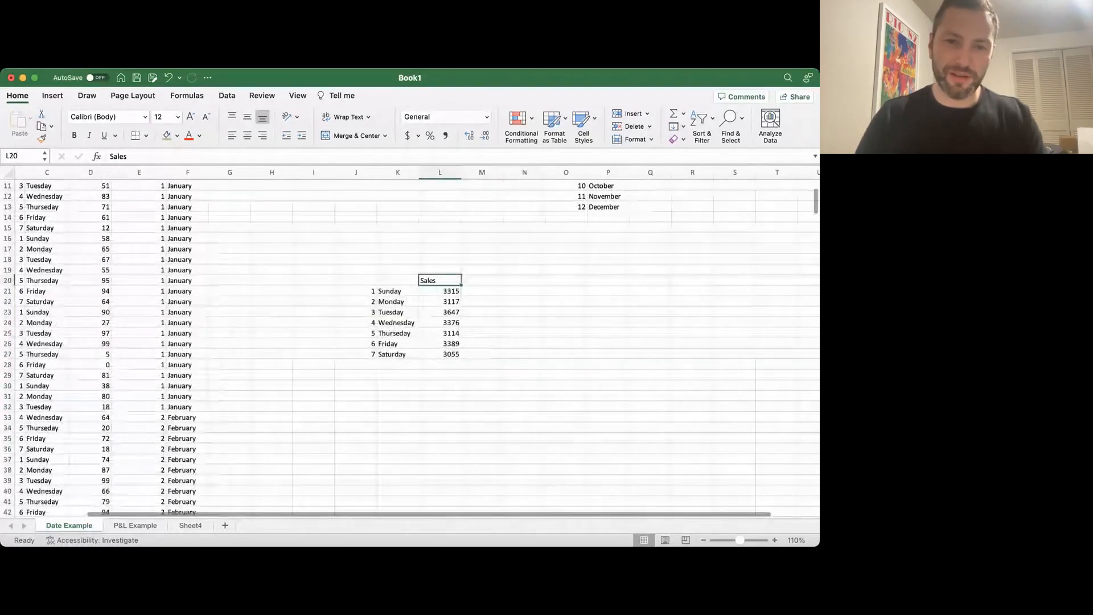
{"action": "type", "text": "January"}
{"action": "key", "text": "Return"}
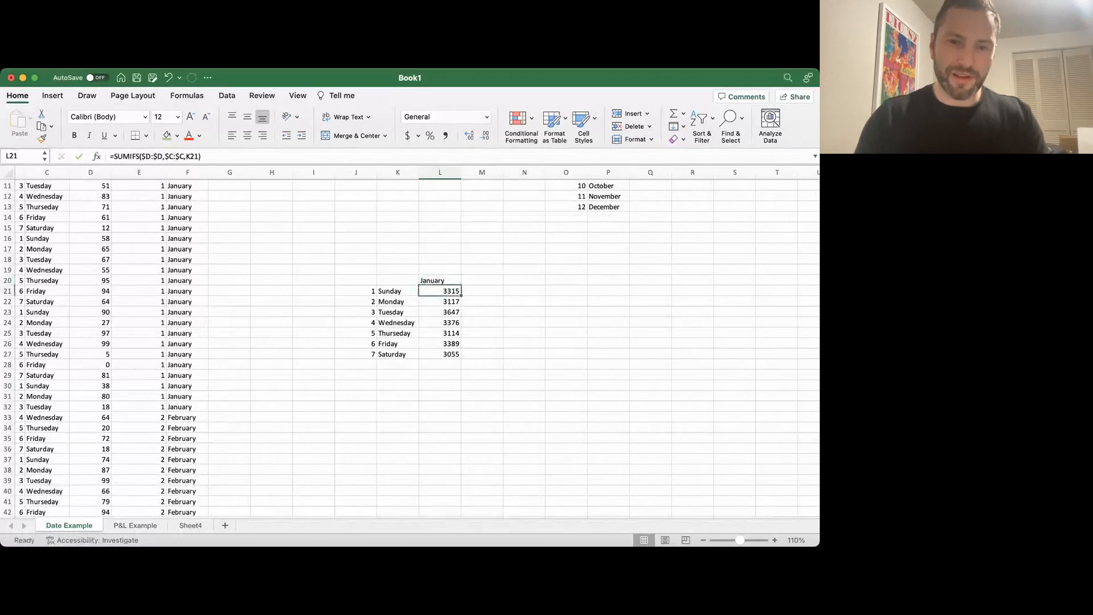
- Enter February in M20 and extend the month headings across row 20 through December in W20
{"action": "key", "text": "Right"}
{"action": "key", "text": "Up"}
{"action": "type", "text": "Fre"}
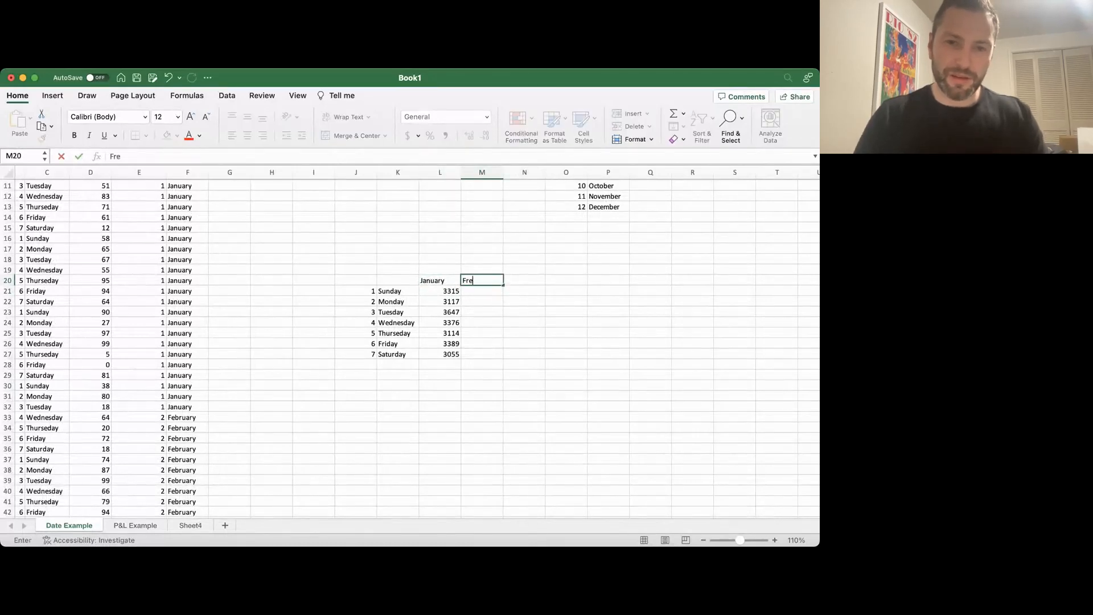
{"action": "key", "text": "BackSpace"}
{"action": "type", "text": "ebruary"}
{"action": "key", "text": "Return"}
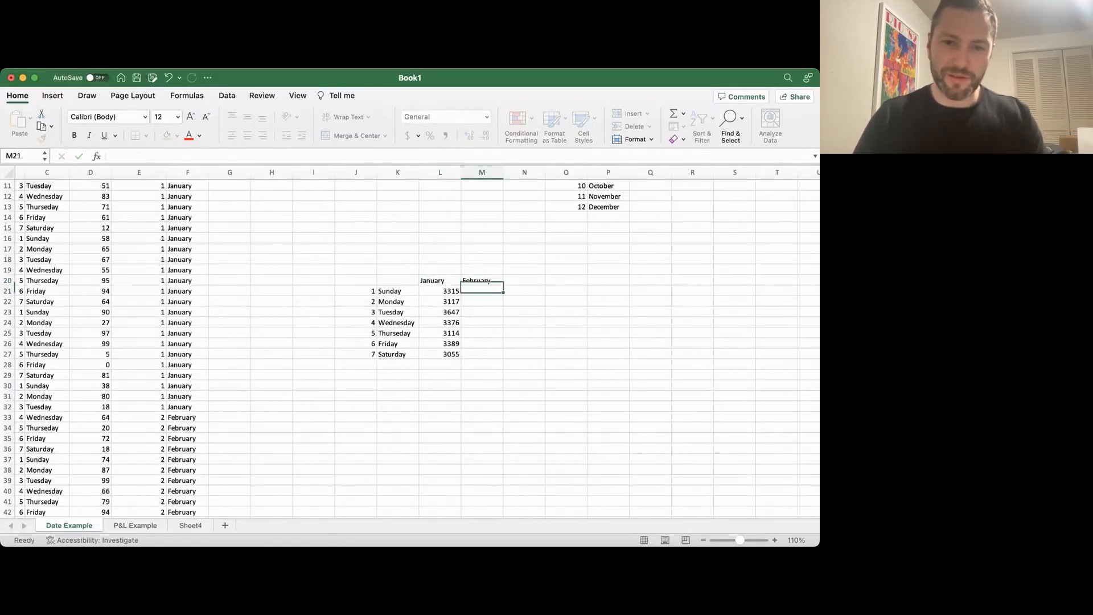
{"action": "left_click_drag", "start_coordinate": [440, 281], "coordinate": [730, 287]}
- Enter the heading Full Year in X20, after the December heading
{"action": "left_click", "coordinate": [740, 281]}
{"action": "type", "text": "Fu"}
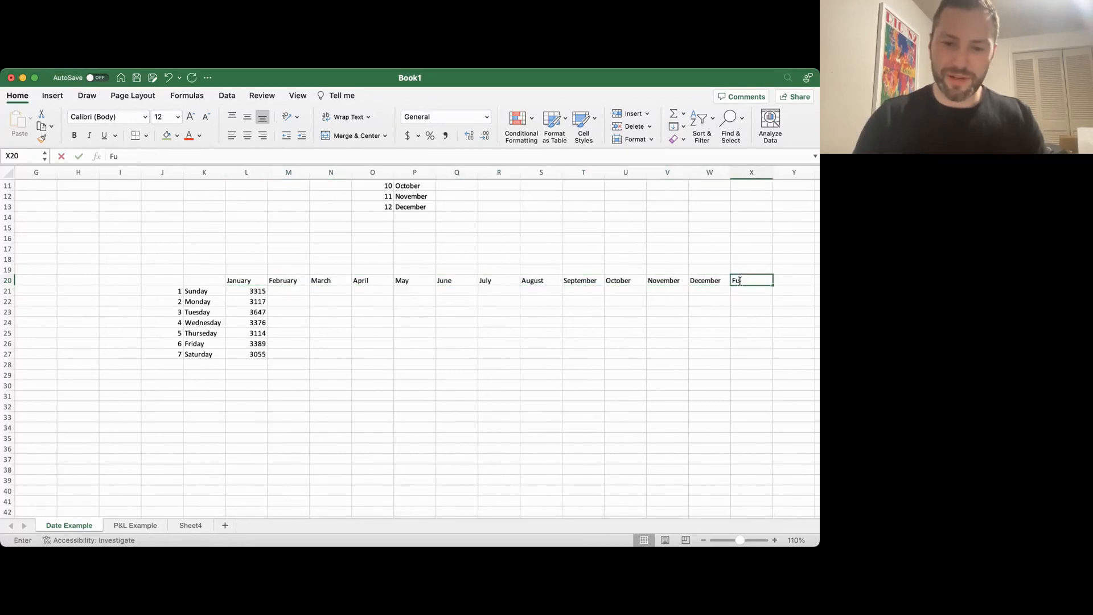
{"action": "type", "text": "ll Year"}
{"action": "key", "text": "Return"}
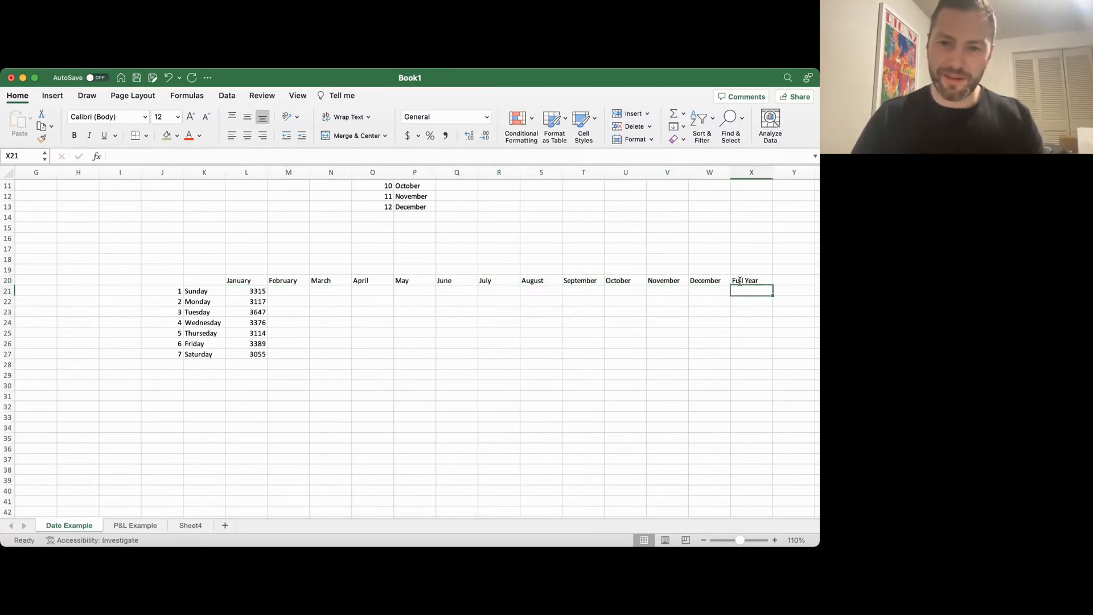
- Total L21:W21 in X21 with a SUM formula and copy it down through X28
{"action": "type", "text": "=SUM("}
{"action": "key", "text": "Left"}
{"action": "key", "text": "shift+Left"}
{"action": "key", "text": "shift+Left"}
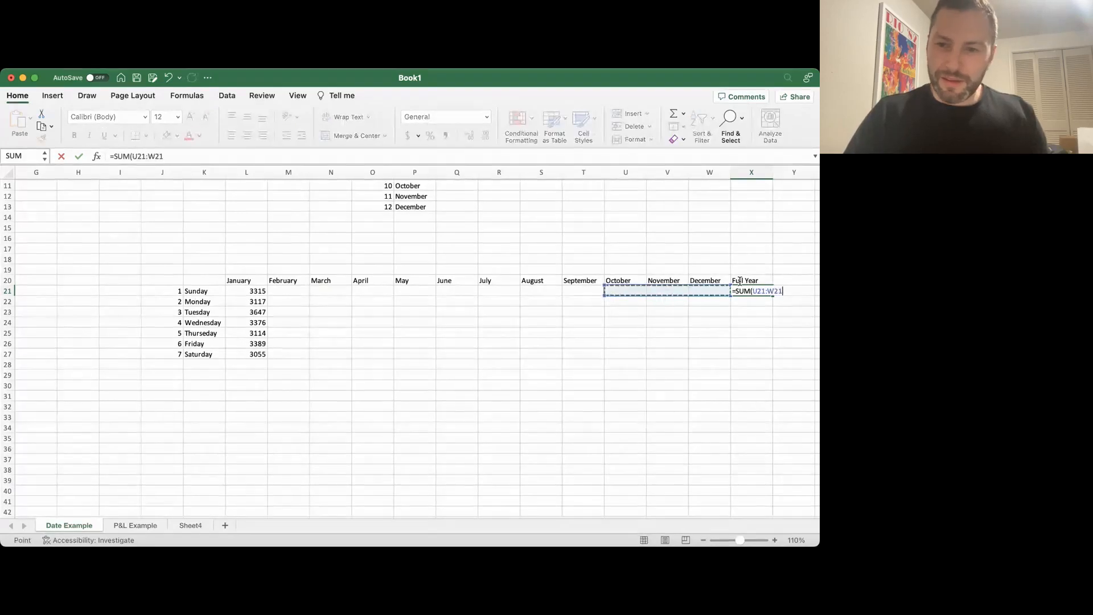
{"action": "key", "text": "shift+Left"}
{"action": "key", "text": "shift+Left"}
{"action": "key", "text": "shift+Left"}
{"action": "key", "text": "shift+Left"}
{"action": "key", "text": "shift+Left"}
{"action": "key", "text": "shift+Left"}
{"action": "key", "text": "shift+Left"}
{"action": "key", "text": "shift+Left"}
{"action": "key", "text": "shift+Left"}
{"action": "key", "text": "Return"}
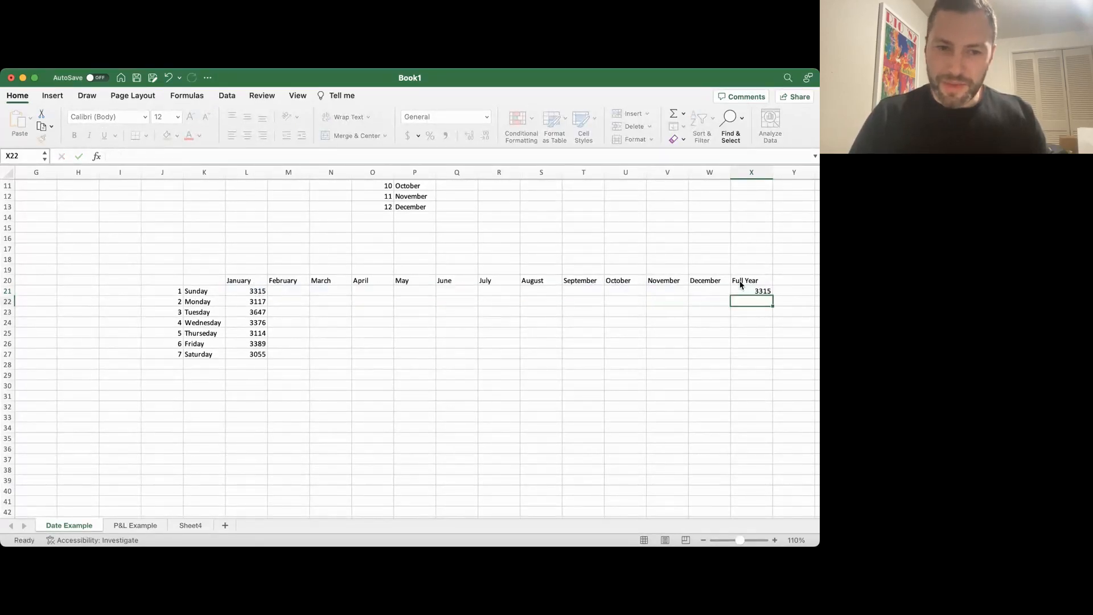
{"action": "left_click", "coordinate": [744, 290]}
{"action": "left_click_drag", "start_coordinate": [773, 295], "coordinate": [773, 369]}
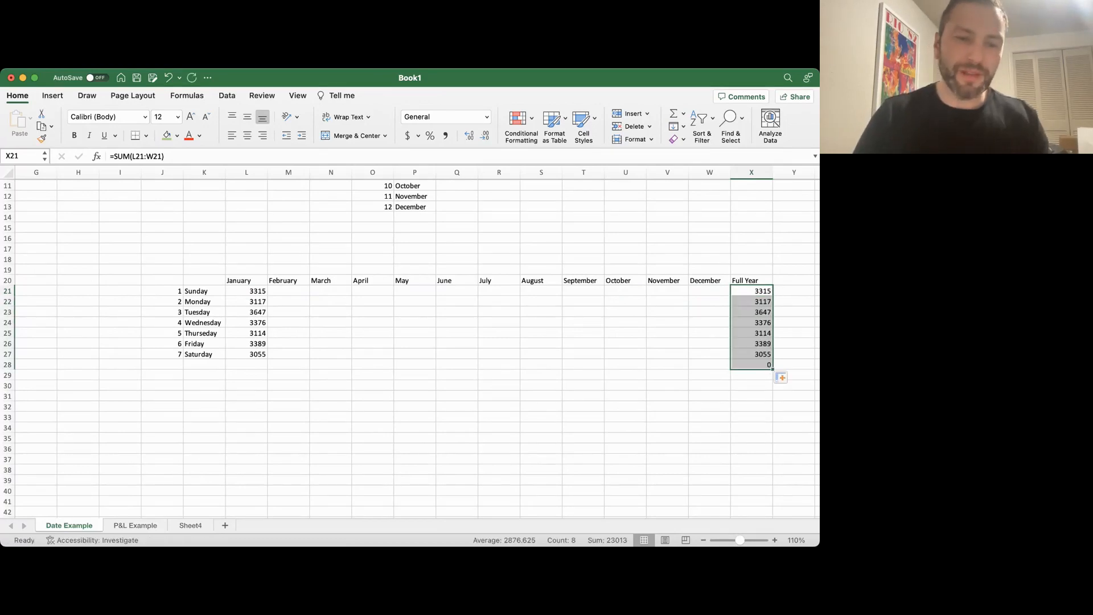
- Extend the SUMIFS formula in L21 with the Month column as an absolute second criteria range, $F:$F
{"action": "left_click", "coordinate": [247, 365]}
{"action": "left_click", "coordinate": [246, 291]}
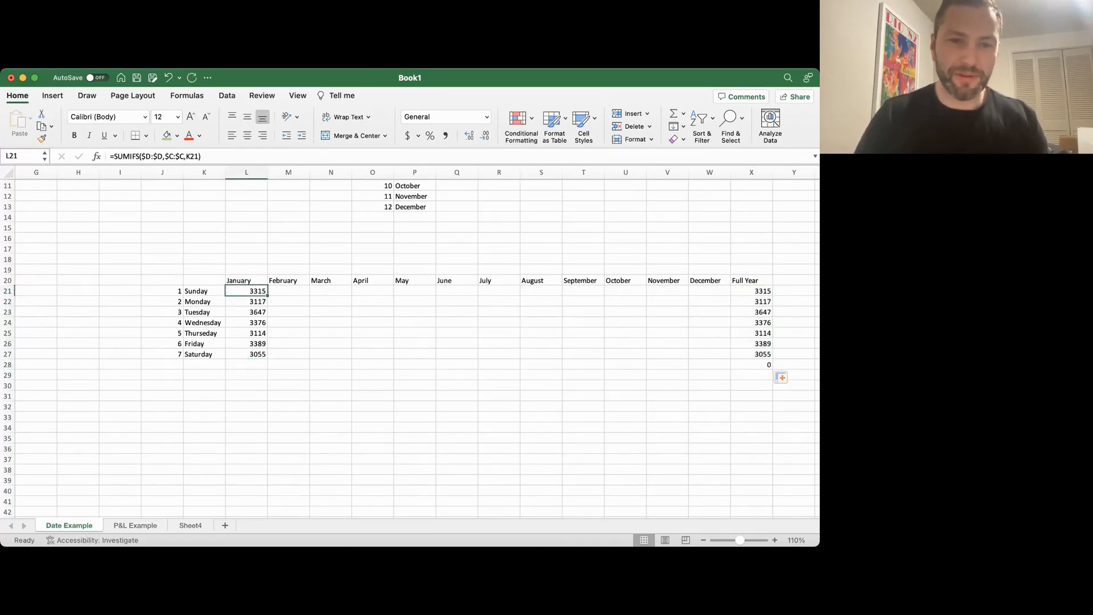
{"action": "scroll", "coordinate": [247, 291], "scroll_direction": "left", "scroll_amount": 3}
{"action": "scroll", "coordinate": [247, 291], "scroll_direction": "up", "scroll_amount": 2}
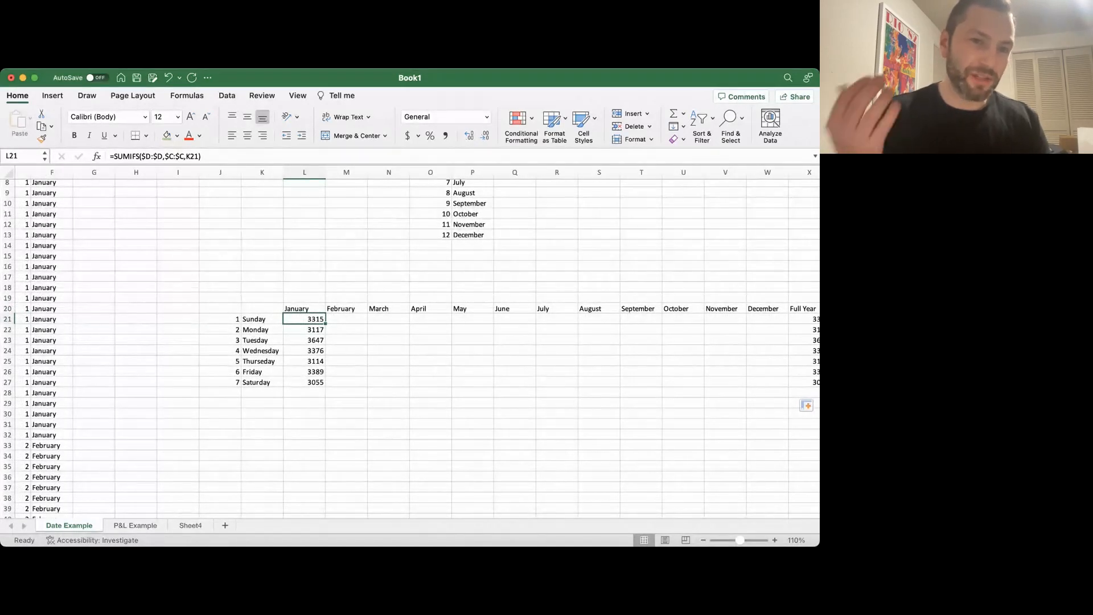
{"action": "left_click", "coordinate": [208, 156]}
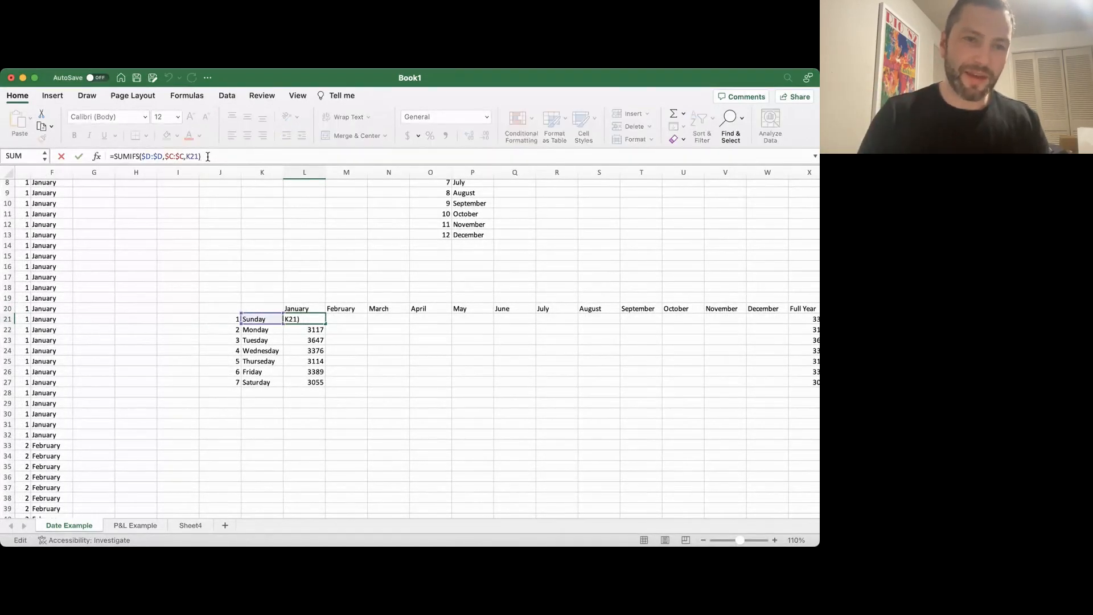
{"action": "key", "text": "BackSpace"}
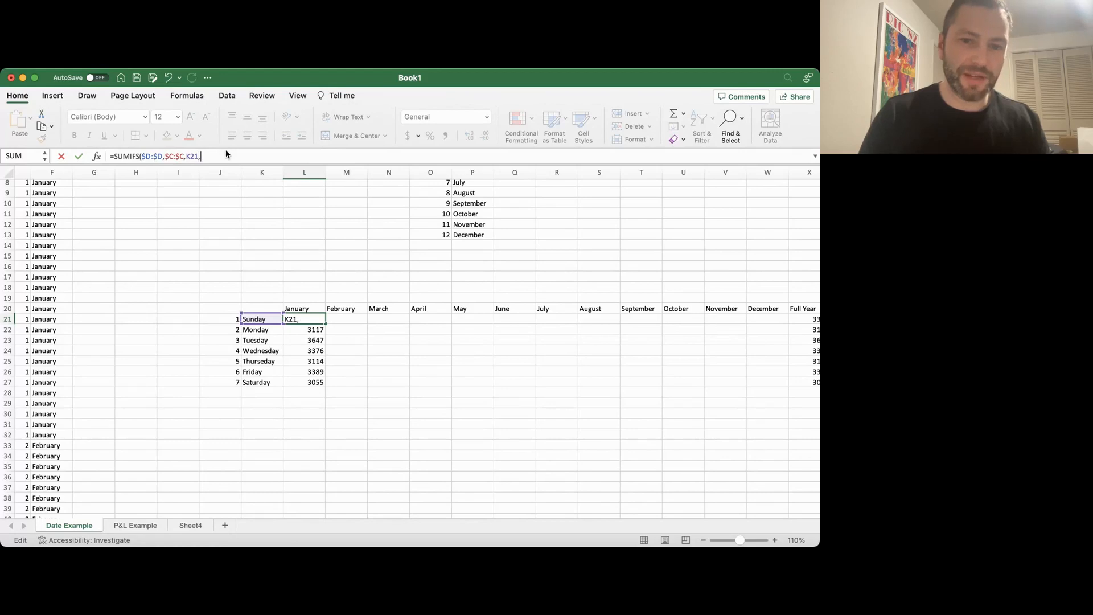
{"action": "scroll", "coordinate": [410, 347], "scroll_direction": "left", "scroll_amount": 5}
{"action": "scroll", "coordinate": [410, 347], "scroll_direction": "up", "scroll_amount": 3}
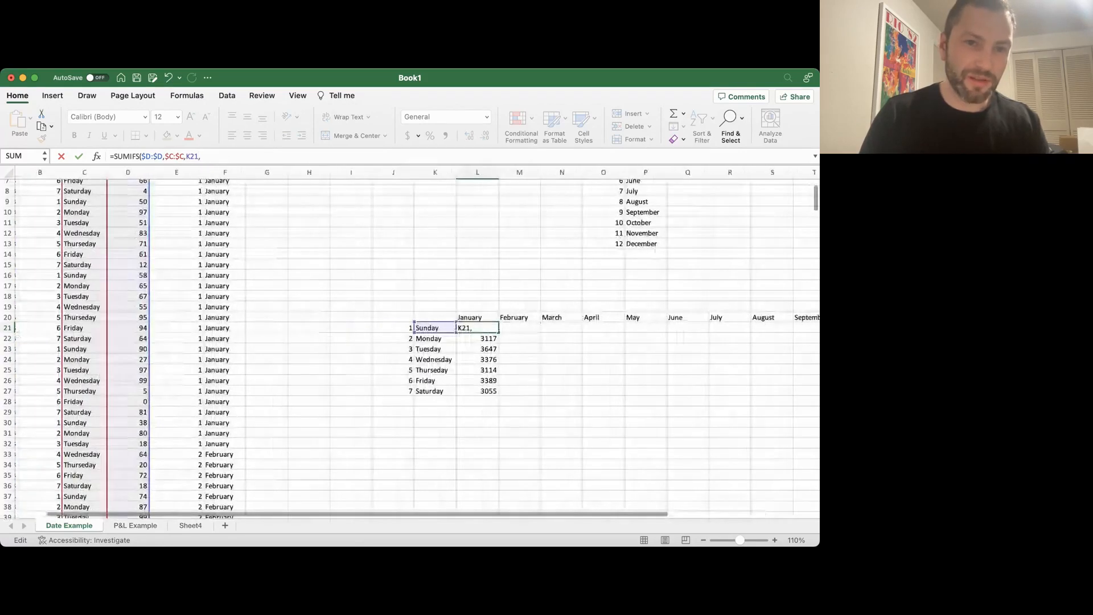
{"action": "scroll", "coordinate": [410, 347], "scroll_direction": "down", "scroll_amount": 1}
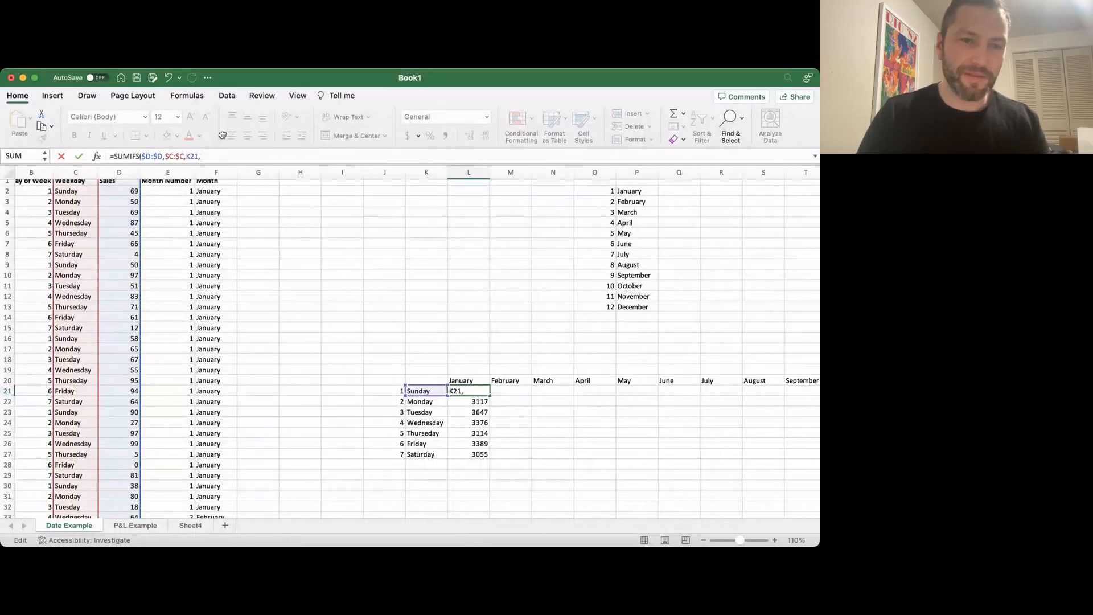
{"action": "left_click", "coordinate": [230, 172]}
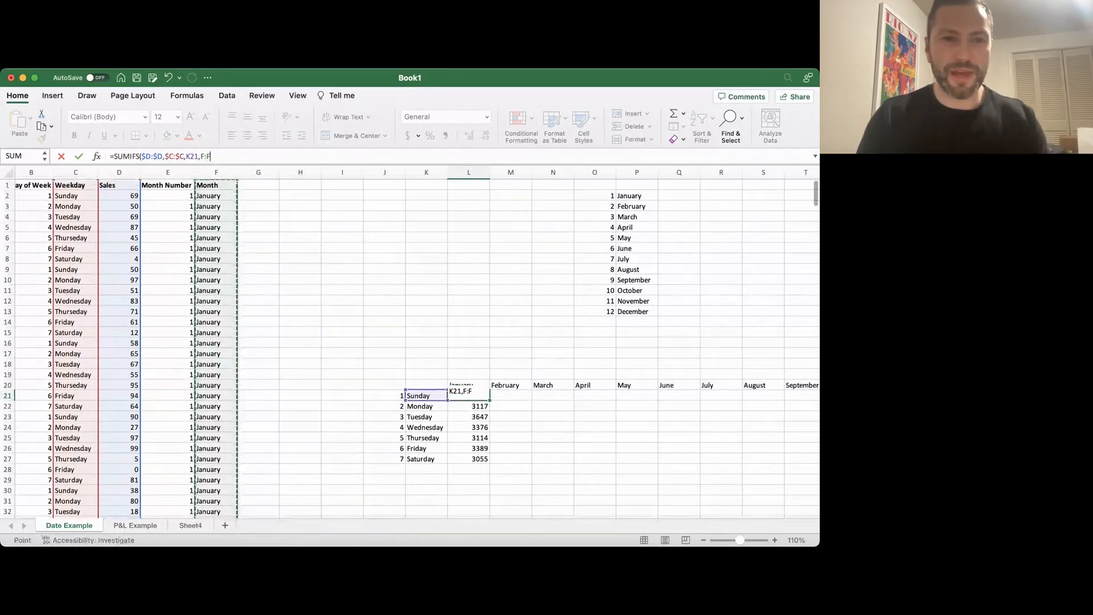
{"action": "left_click", "coordinate": [207, 157]}
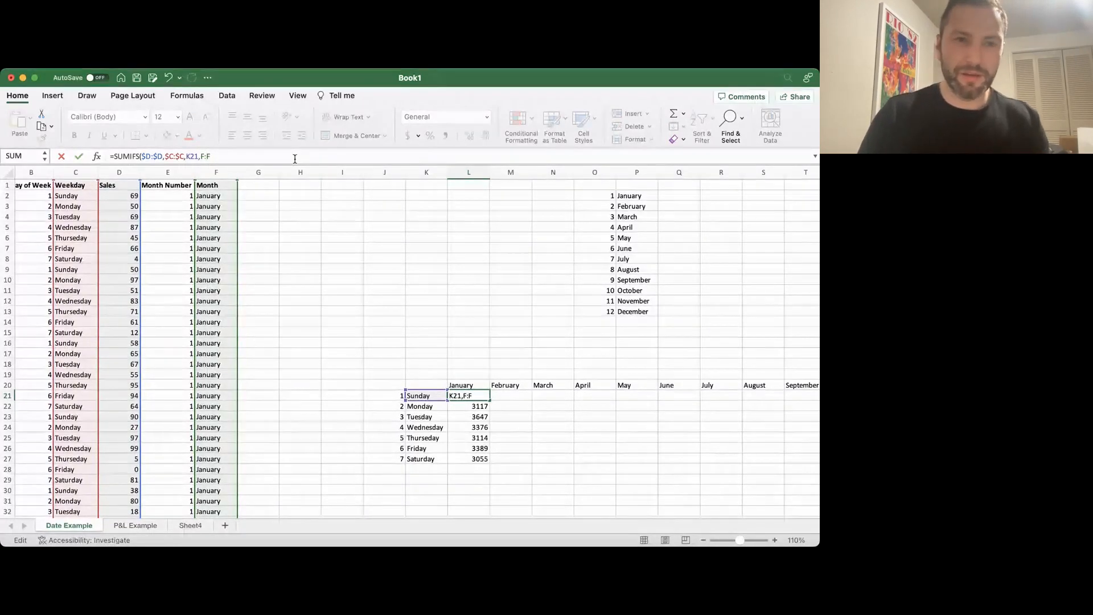
{"action": "type", "text": "$"}
{"action": "key", "text": "Left"}
{"action": "key", "text": "Left"}
{"action": "type", "text": "$"}
{"action": "left_click", "coordinate": [274, 160]}
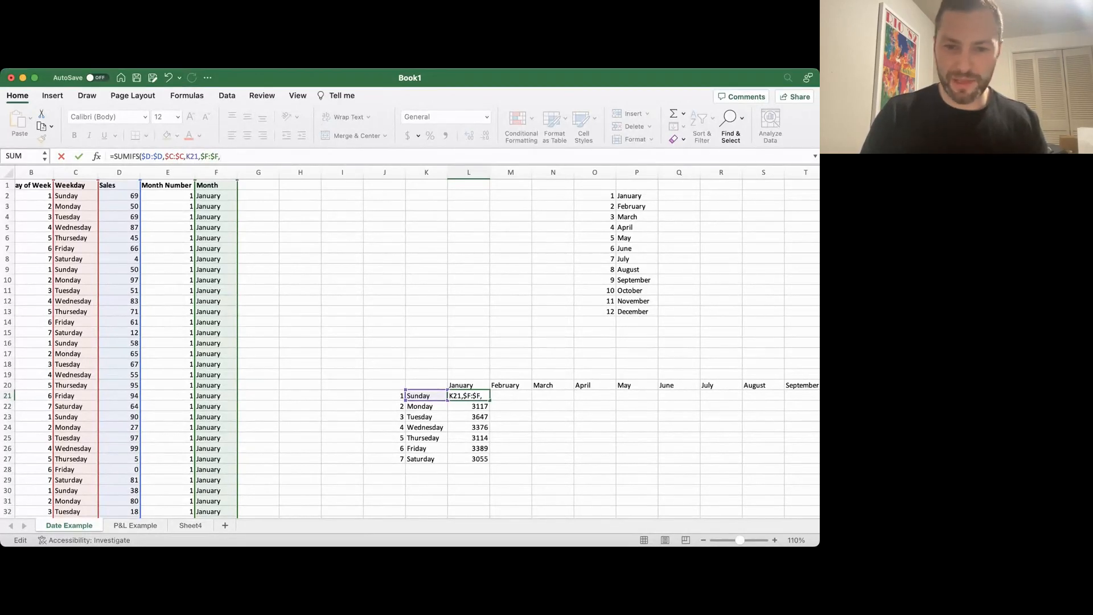
- Complete the L21 formula with the January heading in L20 as the month criterion
{"action": "scroll", "coordinate": [410, 348], "scroll_direction": "down", "scroll_amount": 2}
{"action": "scroll", "coordinate": [410, 349], "scroll_direction": "right", "scroll_amount": 1}
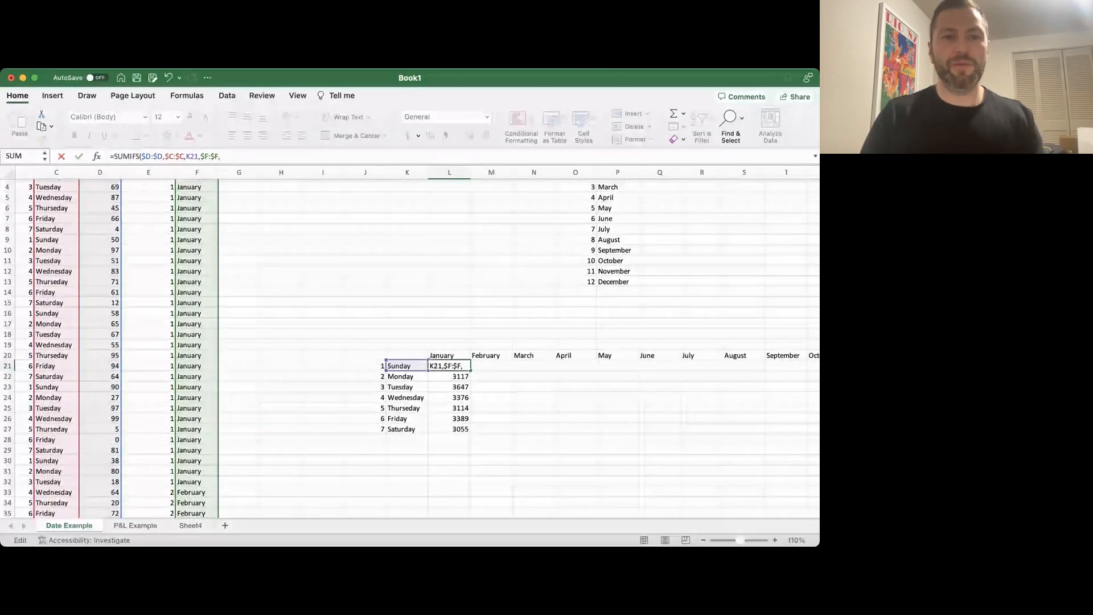
{"action": "left_click", "coordinate": [449, 356]}
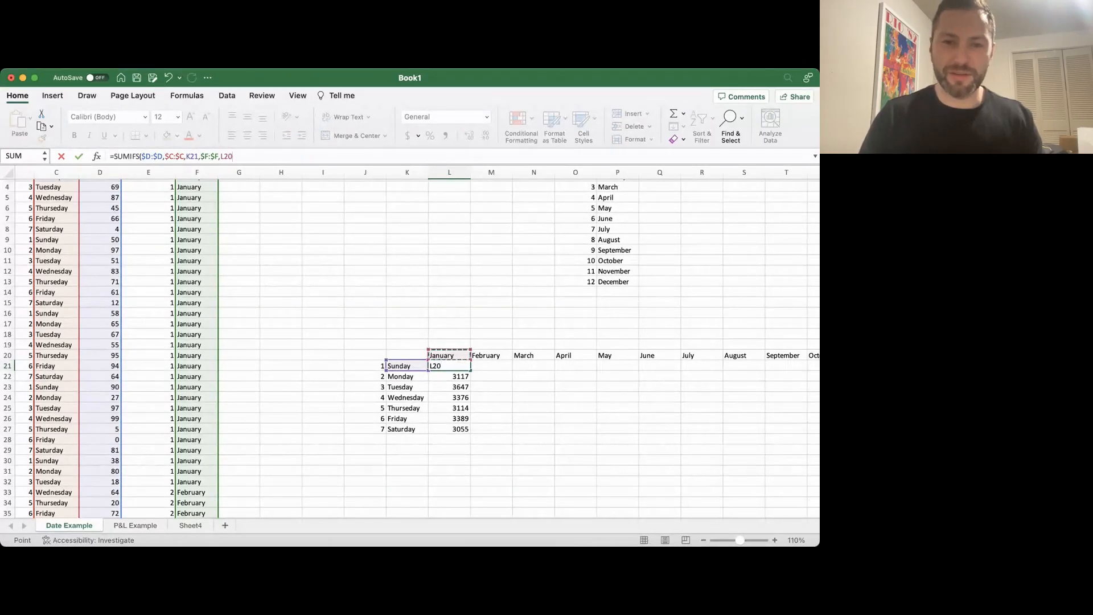
{"action": "key", "text": "Return"}
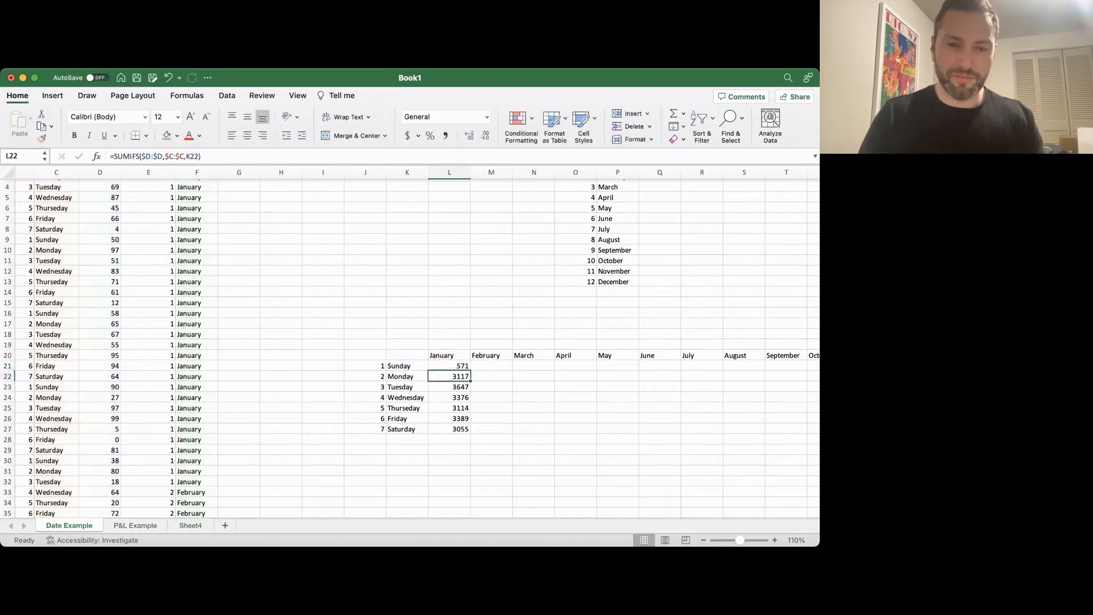
- Try to fill the L21 formula down through L27 and across through N21
{"action": "left_click_drag", "start_coordinate": [471, 370], "coordinate": [471, 434]}
{"action": "left_click", "coordinate": [450, 367]}
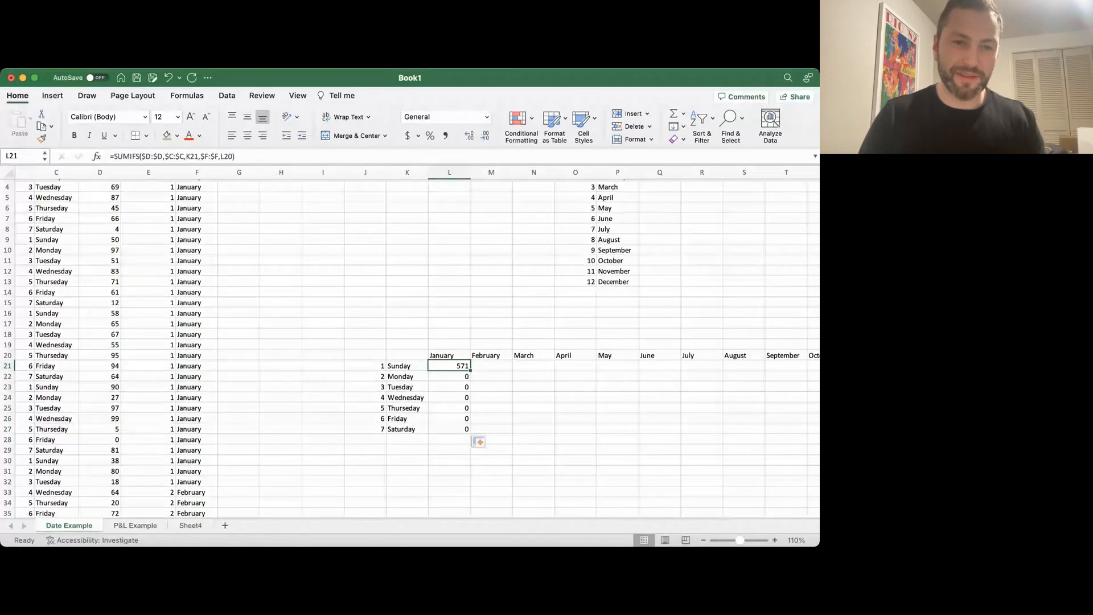
{"action": "left_click_drag", "start_coordinate": [471, 370], "coordinate": [554, 370]}
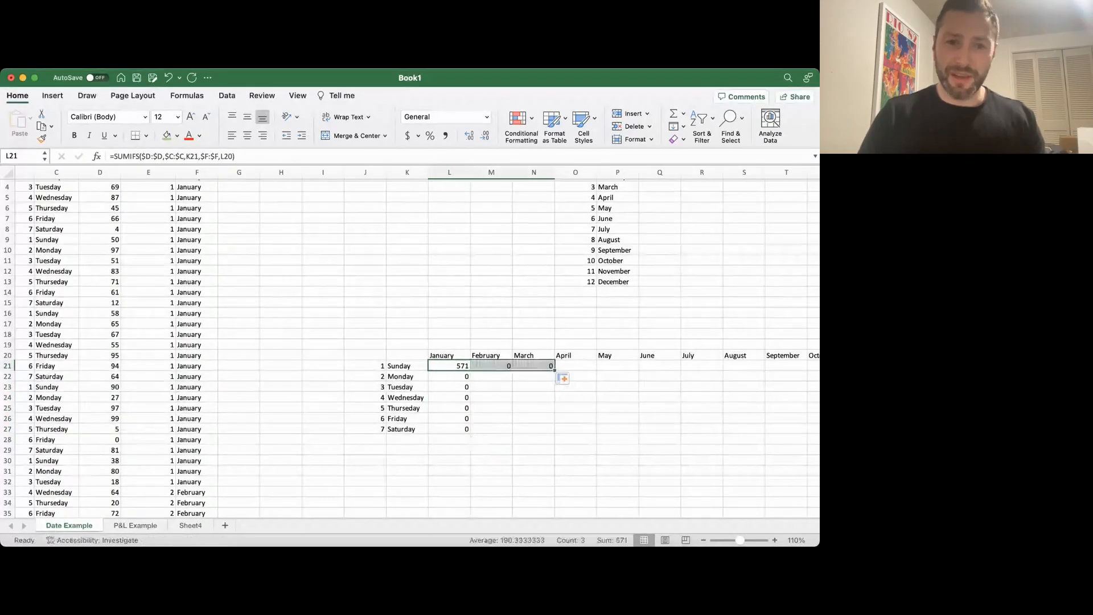
- Examine the cell references of the copied SUMIFS formula in L23
{"action": "left_click", "coordinate": [449, 366]}
{"action": "left_click", "coordinate": [449, 387]}
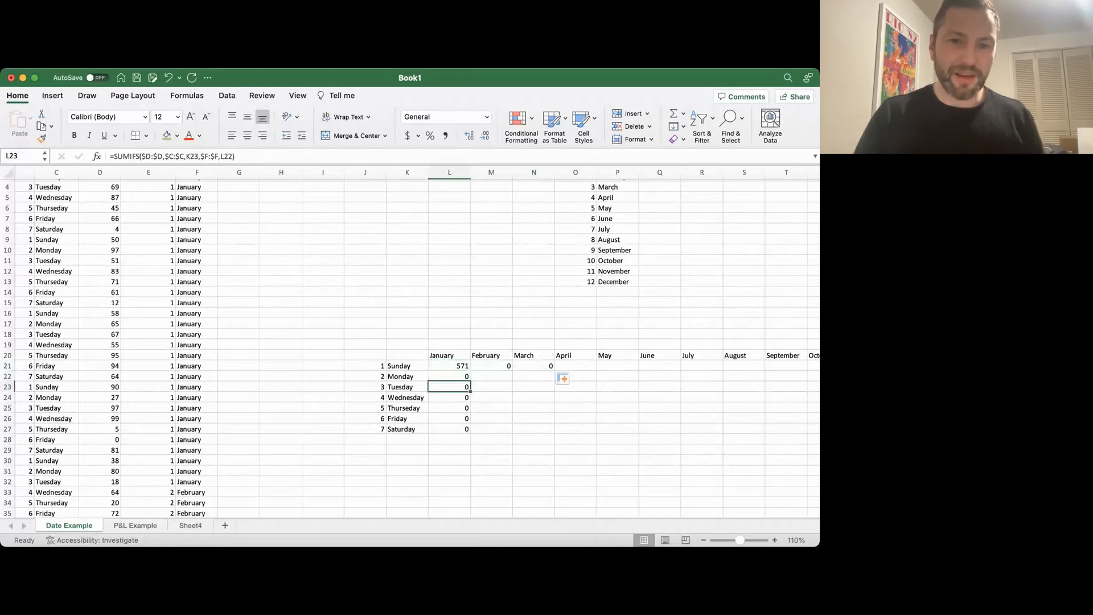
{"action": "left_click", "coordinate": [290, 159]}
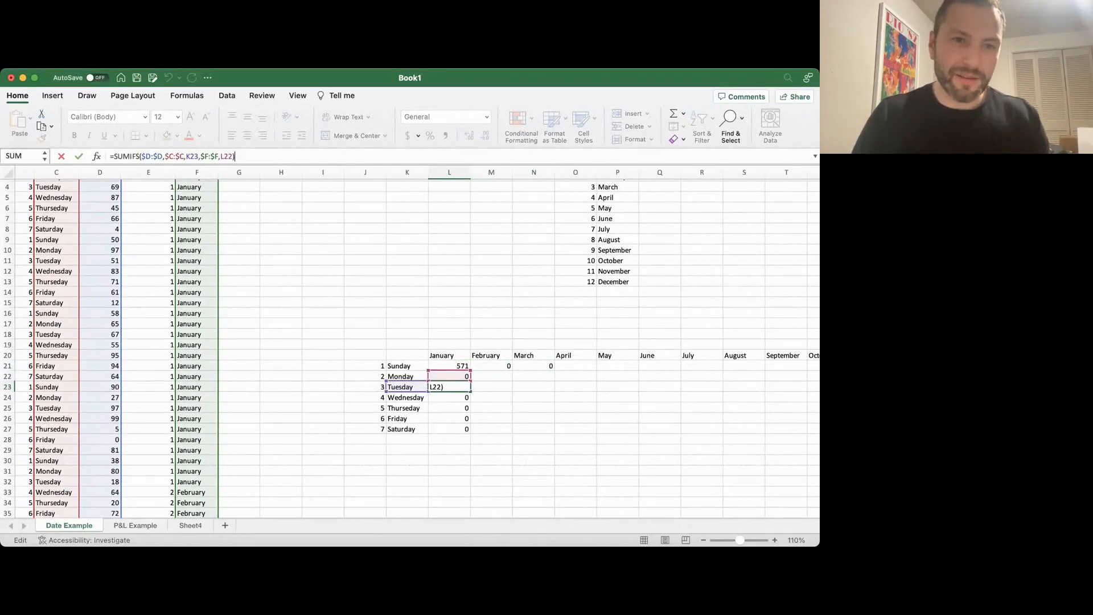
{"action": "key", "text": "Escape"}
- Lock the row of the month criterion in the L21 formula by changing it to L$20
{"action": "left_click", "coordinate": [449, 365]}
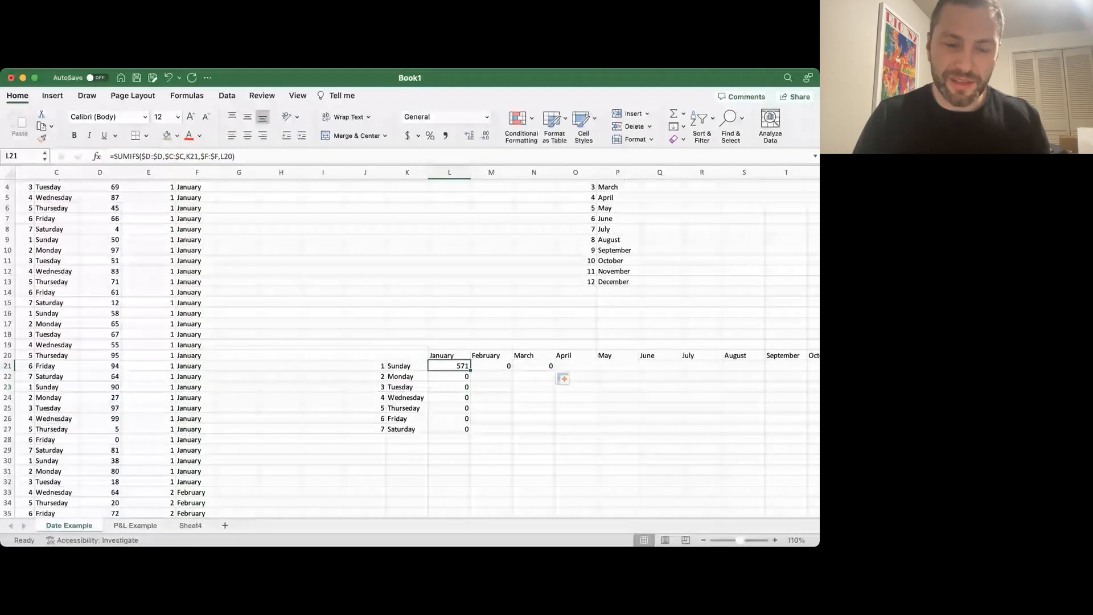
{"action": "left_click", "coordinate": [231, 156]}
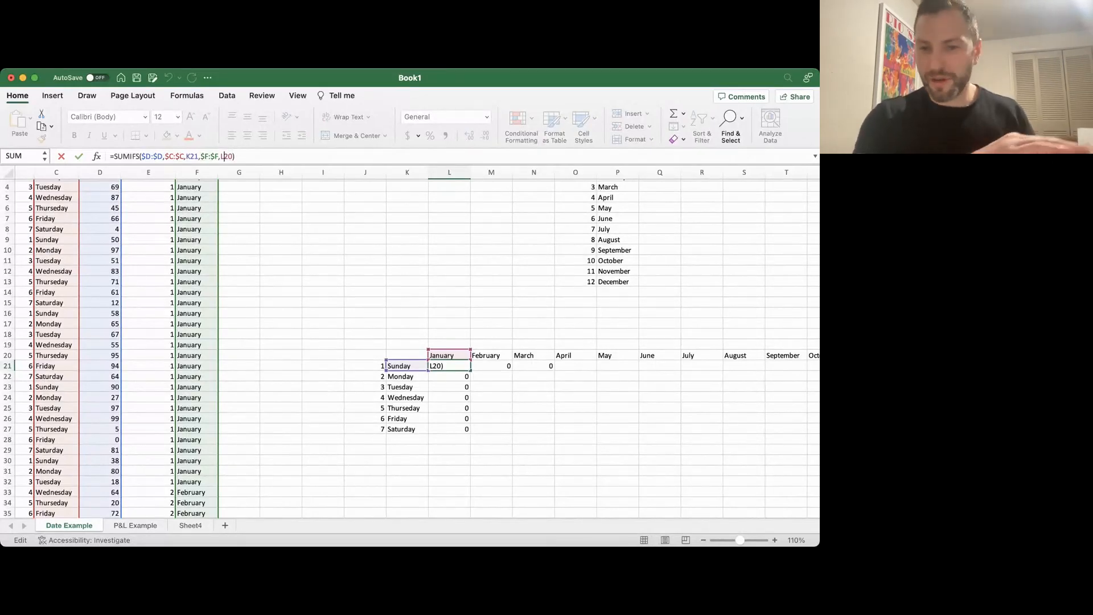
{"action": "type", "text": "$"}
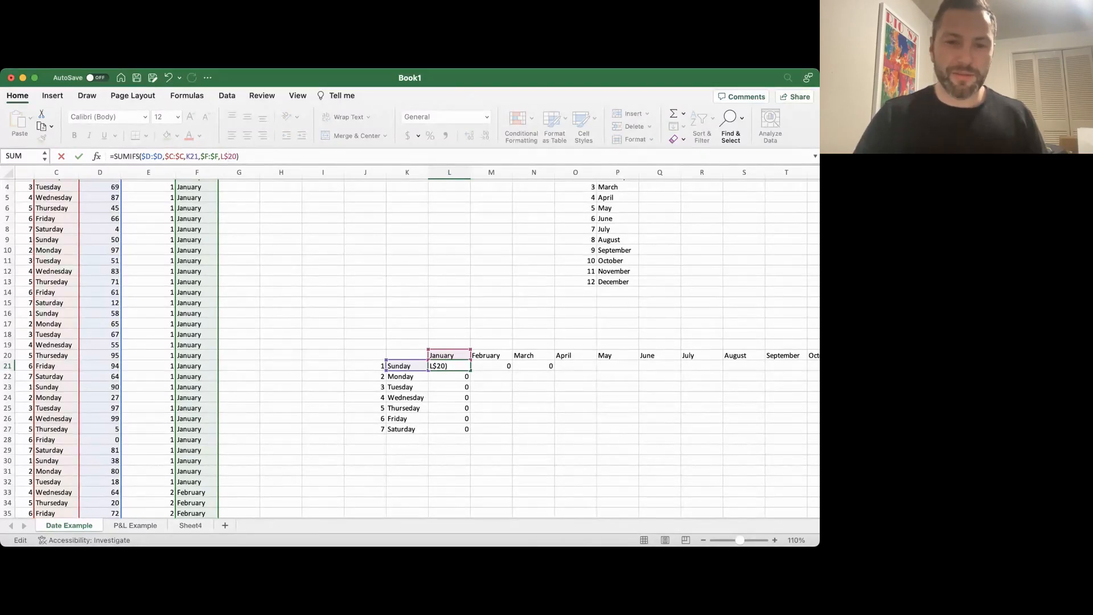
{"action": "key", "text": "Return"}
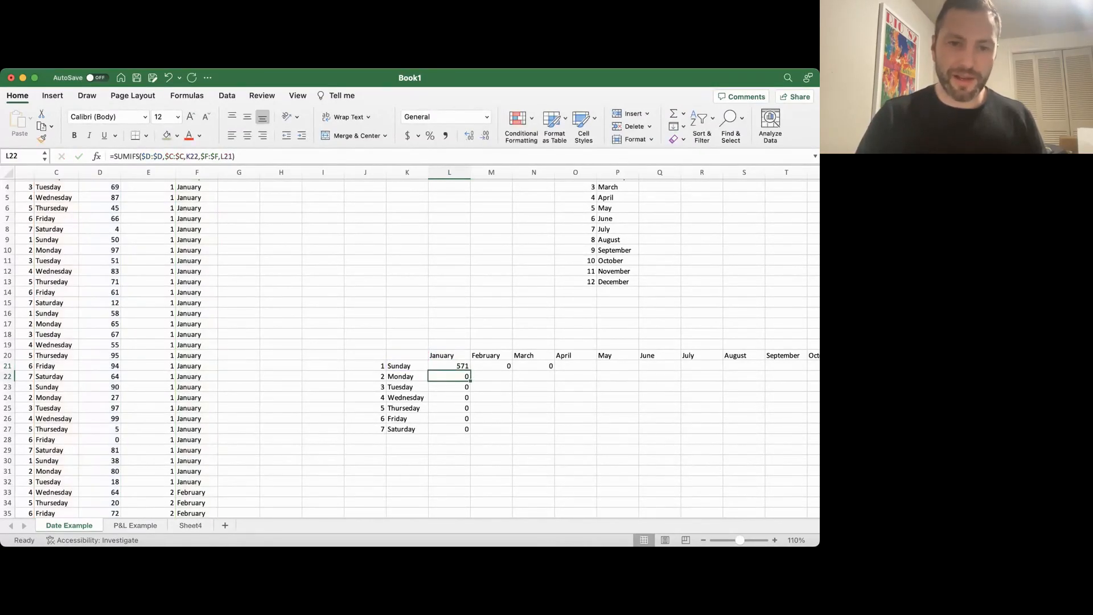
- Lock the column of the weekday criterion in the L21 formula by changing it to $K21
{"action": "key", "text": "Return"}
{"action": "key", "text": "Up"}
{"action": "key", "text": "Up"}
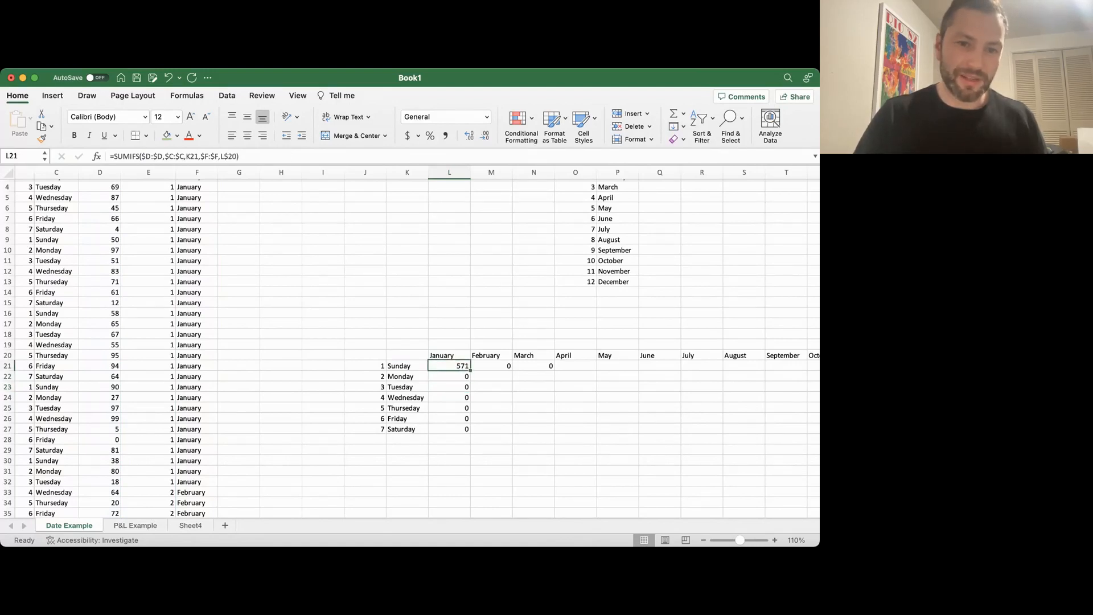
{"action": "left_click", "coordinate": [194, 158]}
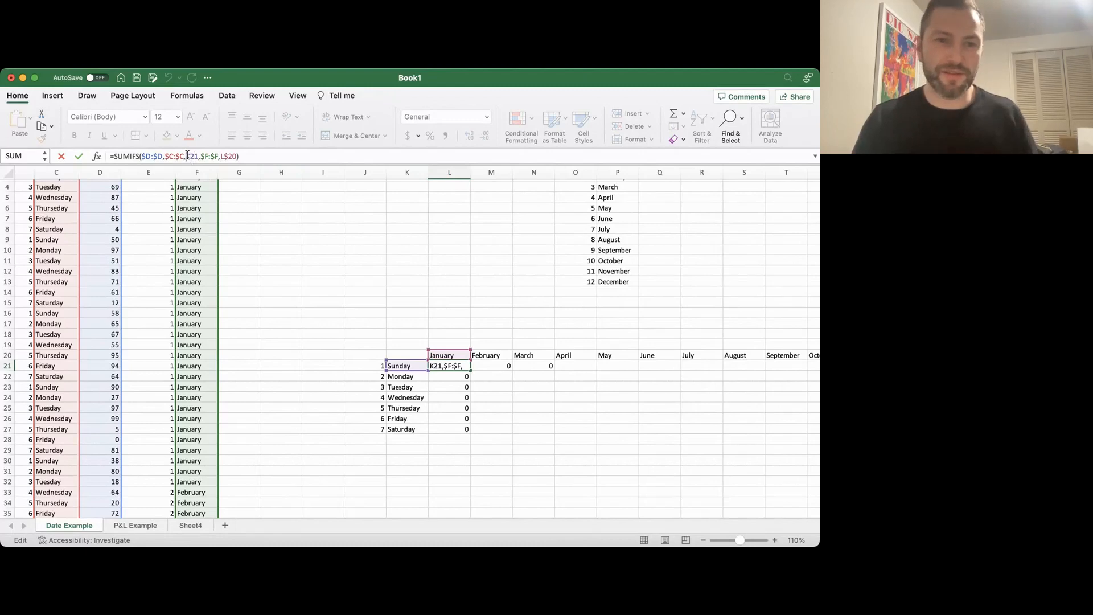
{"action": "type", "text": "$"}
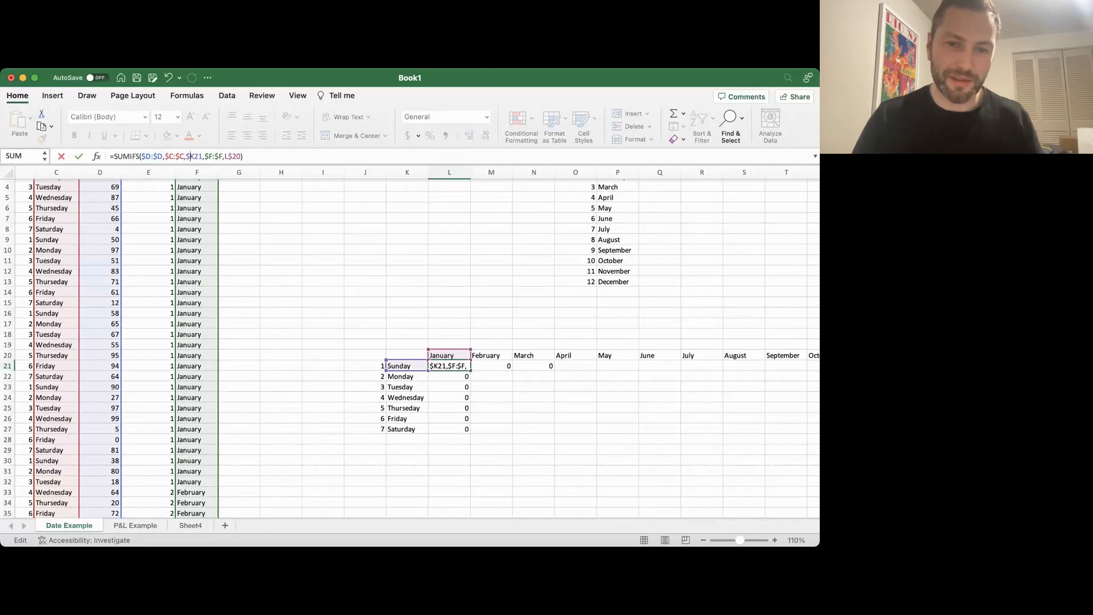
{"action": "key", "text": "Return"}
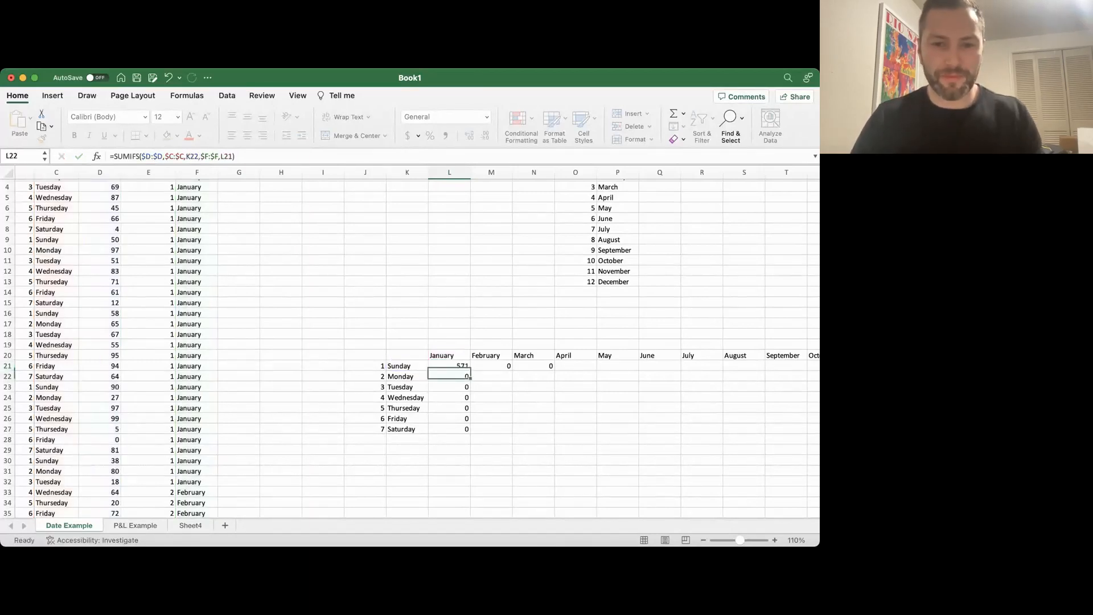
- Copy the L21 formula down through L27 and fill that column across to December in column W
{"action": "key", "text": "Up"}
{"action": "key", "text": "super+c"}
{"action": "key", "text": "shift+Down"}
{"action": "key", "text": "shift+Down"}
{"action": "key", "text": "shift+Down"}
{"action": "key", "text": "shift+Down"}
{"action": "key", "text": "shift+Down"}
{"action": "key", "text": "shift+Down"}
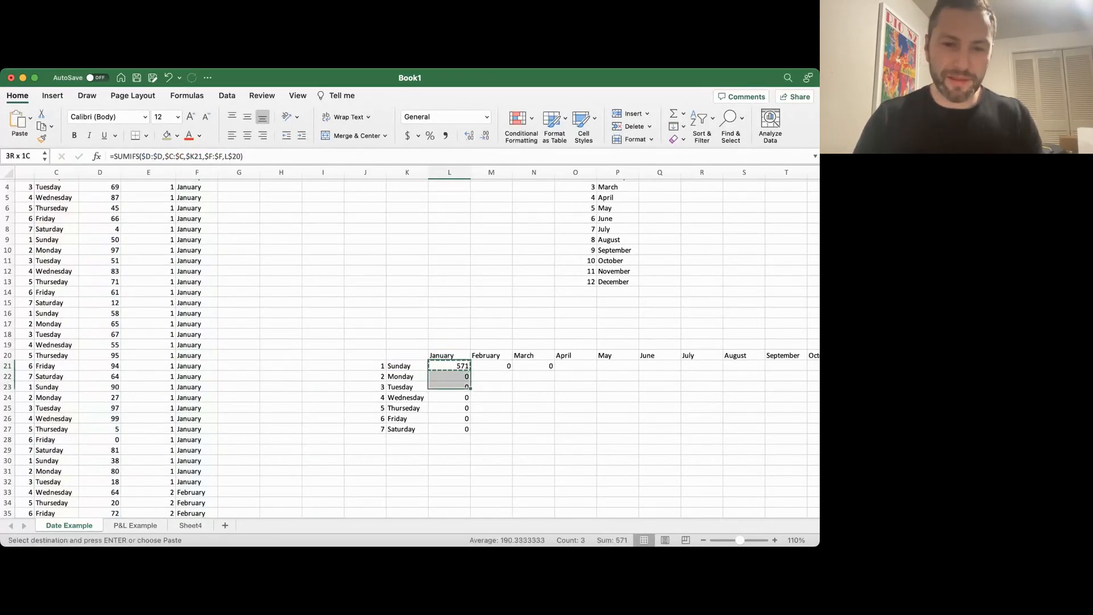
{"action": "key", "text": "Return"}
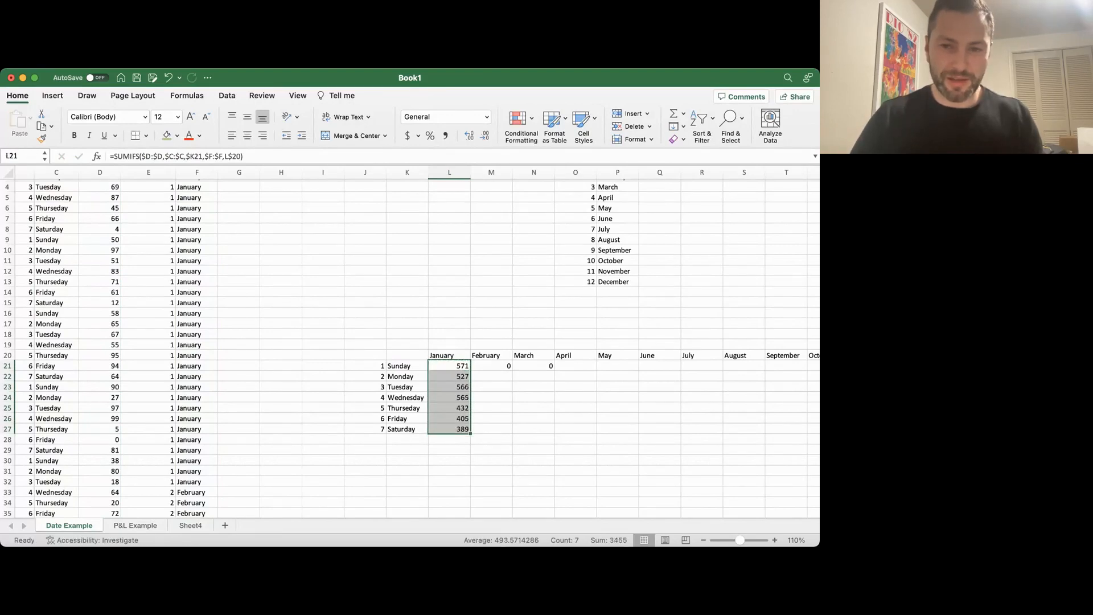
{"action": "left_click_drag", "start_coordinate": [470, 433], "coordinate": [771, 414]}
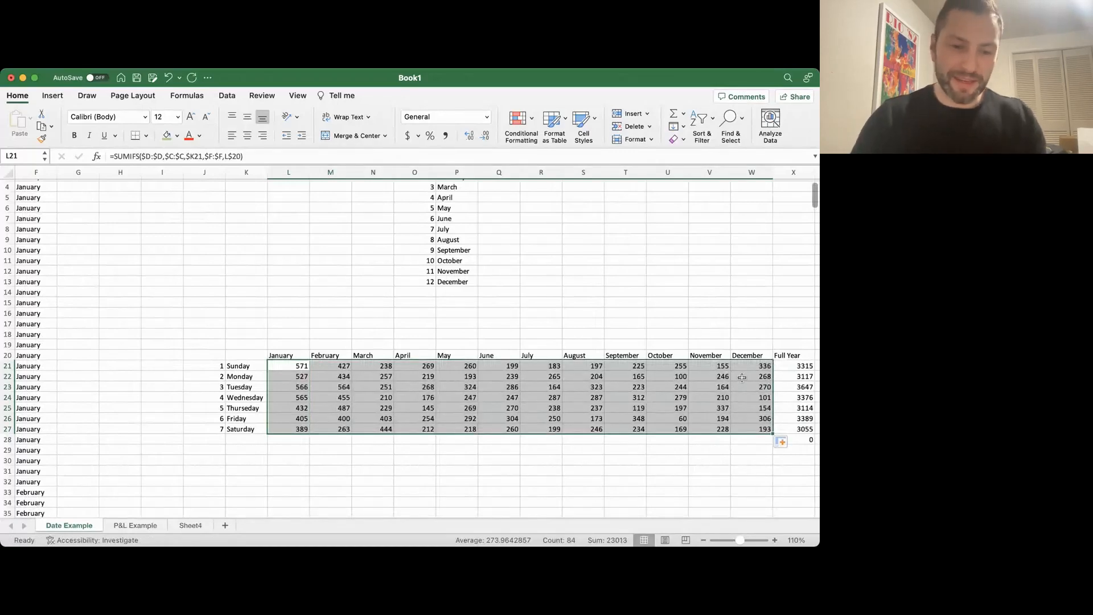
- Total the January column in L28 with a SUM formula over L21:L27
{"action": "left_click", "coordinate": [289, 440]}
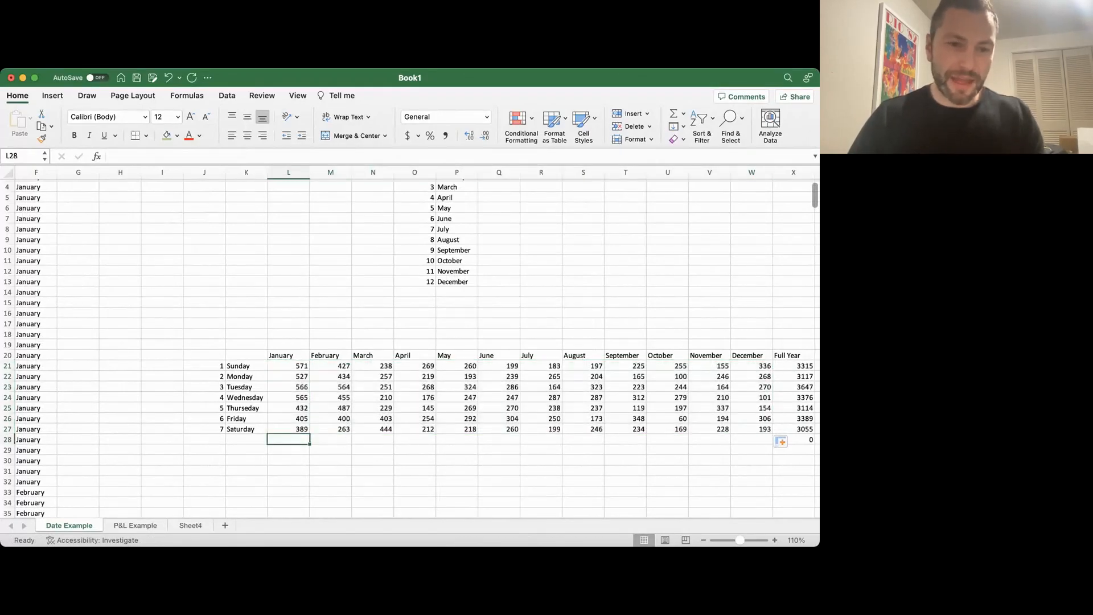
{"action": "type", "text": "=SUM("}
{"action": "key", "text": "Up"}
{"action": "key", "text": "shift+Up"}
{"action": "key", "text": "shift+Up"}
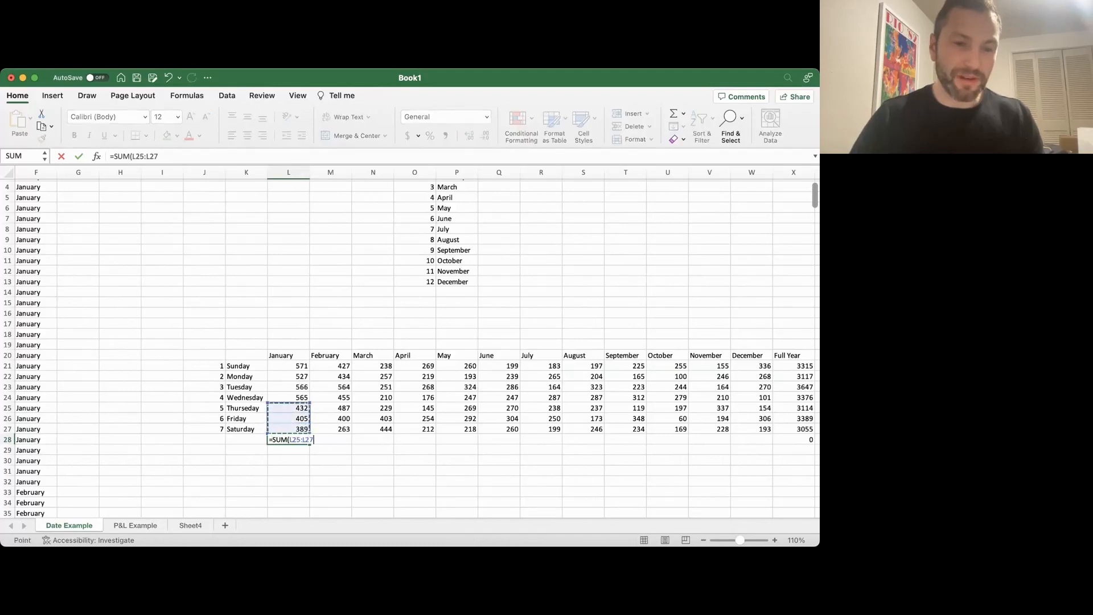
{"action": "key", "text": "shift+Up"}
{"action": "key", "text": "shift+Up"}
{"action": "key", "text": "shift+Up"}
{"action": "key", "text": "shift+Up"}
{"action": "key", "text": "Return"}
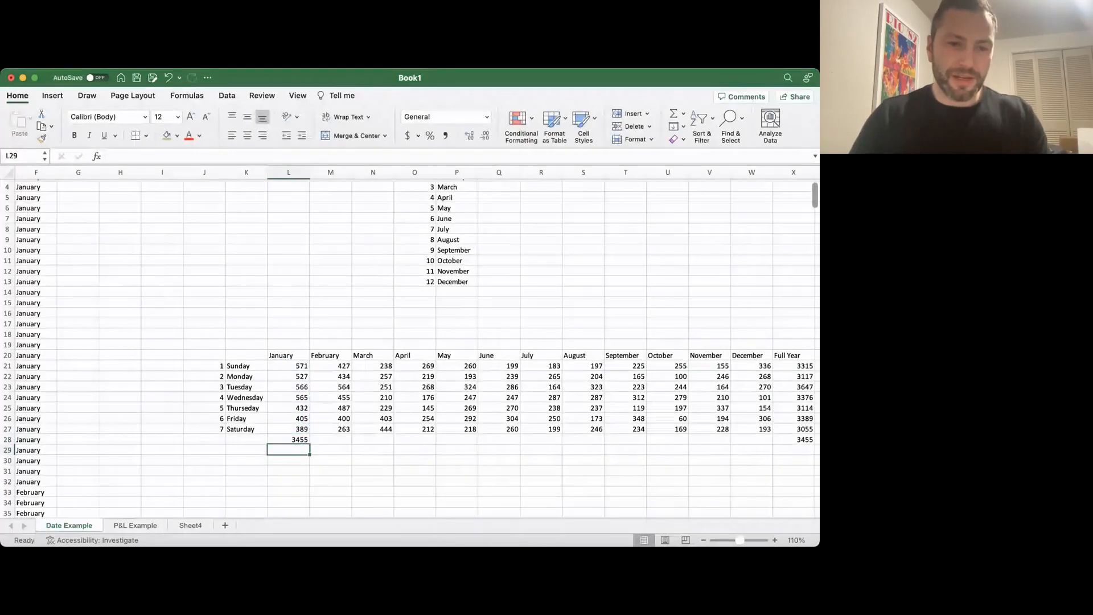
- Label the monthly totals row by entering "Totals" in K28
{"action": "left_click", "coordinate": [246, 440]}
{"action": "type", "text": "Total"}
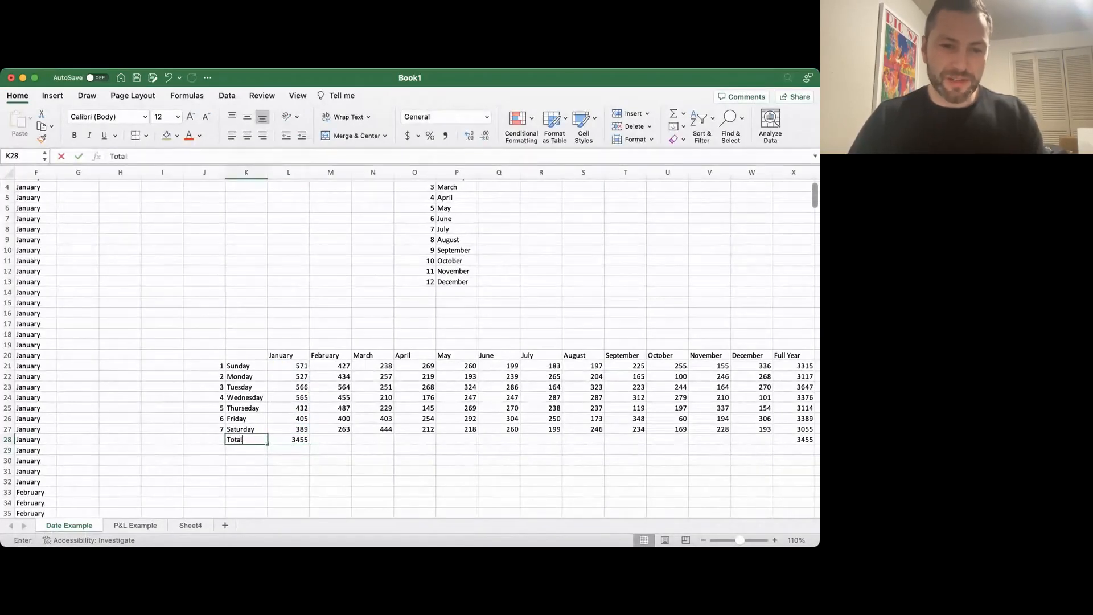
{"action": "type", "text": "s"}
{"action": "key", "text": "Return"}
- Copy the January total formula from L28 across the totals row to December in W28
{"action": "key", "text": "Up"}
{"action": "key", "text": "Right"}
{"action": "key", "text": "Right"}
{"action": "key", "text": "Left"}
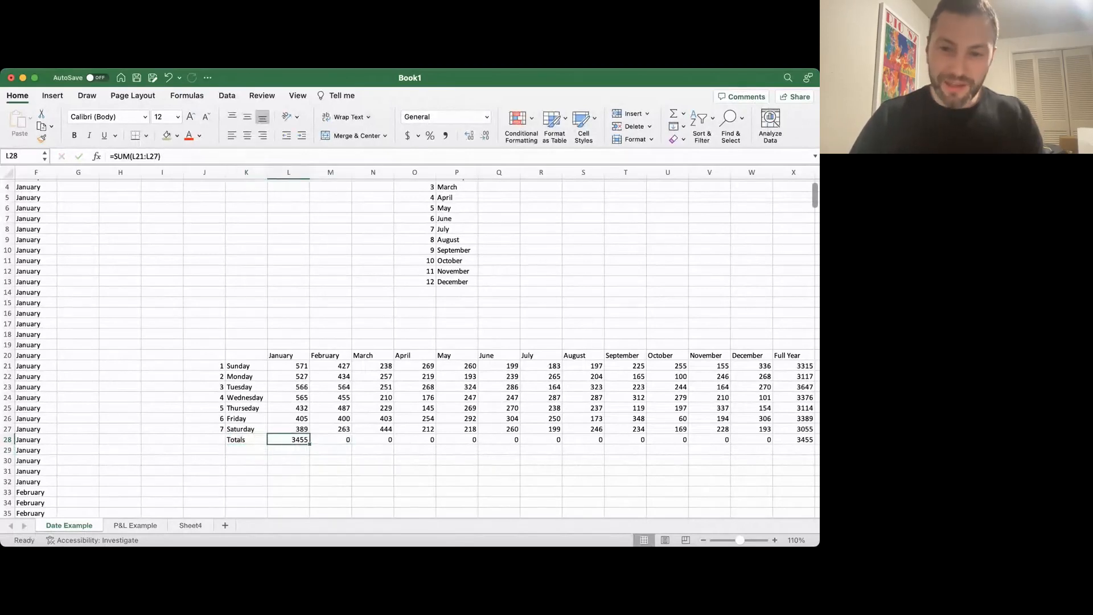
{"action": "key", "text": "super+c"}
{"action": "key", "text": "shift+Right"}
{"action": "key", "text": "shift+Right"}
{"action": "key", "text": "shift+Right"}
{"action": "key", "text": "shift+Right"}
{"action": "key", "text": "shift+Right"}
{"action": "key", "text": "shift+Right"}
{"action": "key", "text": "shift+Right"}
{"action": "key", "text": "shift+Right"}
{"action": "key", "text": "shift+Right"}
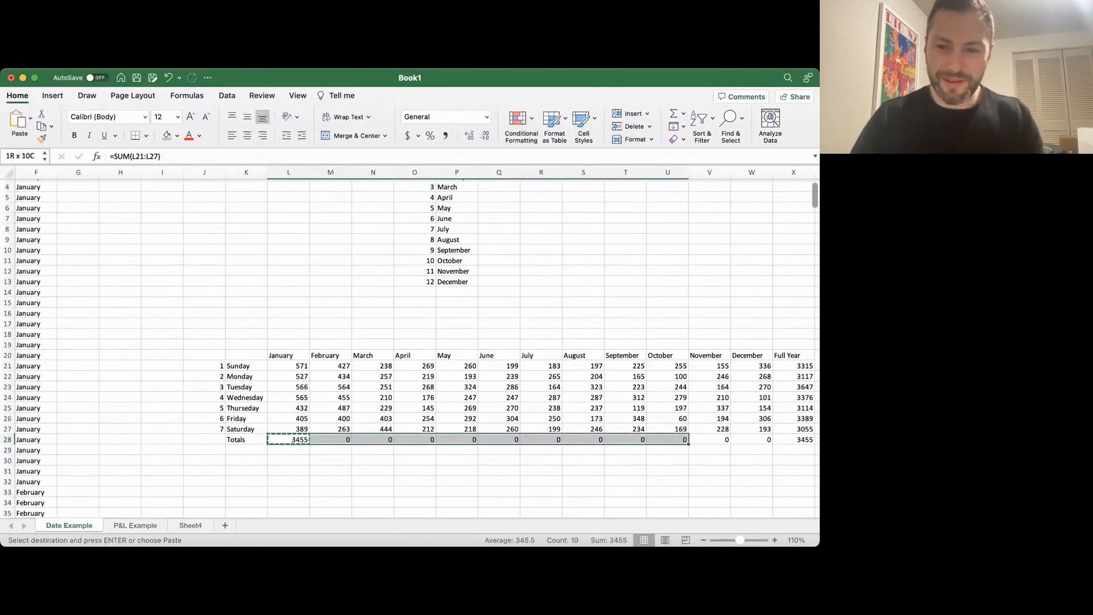
{"action": "key", "text": "shift+Right"}
{"action": "key", "text": "shift+Right"}
{"action": "key", "text": "shift+Right"}
{"action": "key", "text": "shift+Left"}
{"action": "key", "text": "Return"}
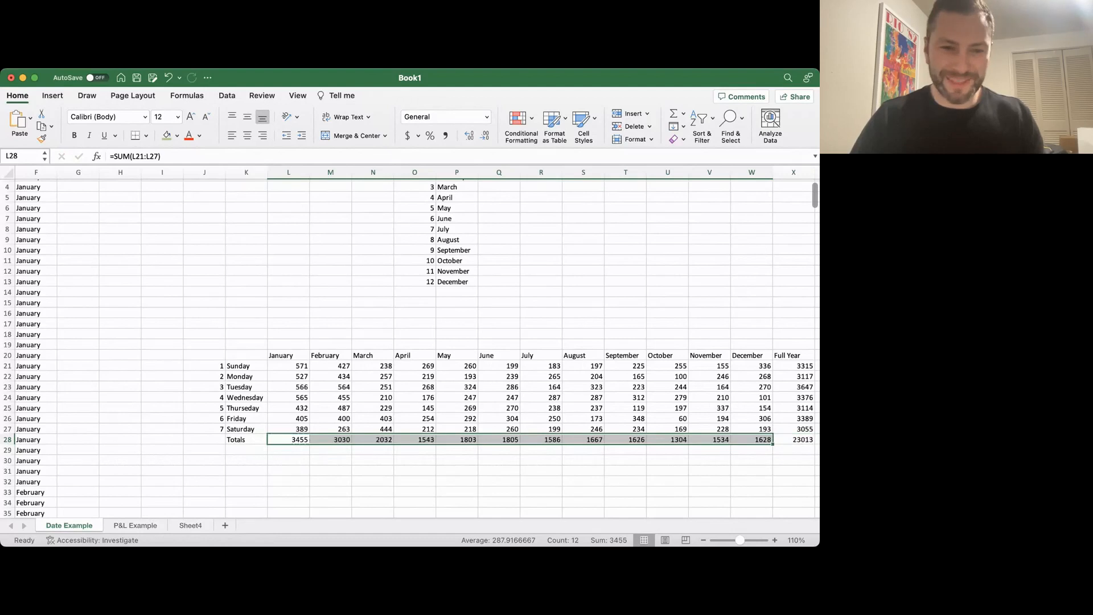
- Check the SUM formulas in the totals row and in the Full Year column, including the ranges used in X28 and X21
{"action": "key", "text": "Right"}
{"action": "key", "text": "Right"}
{"action": "key", "text": "Right"}
{"action": "key", "text": "shift+Right"}
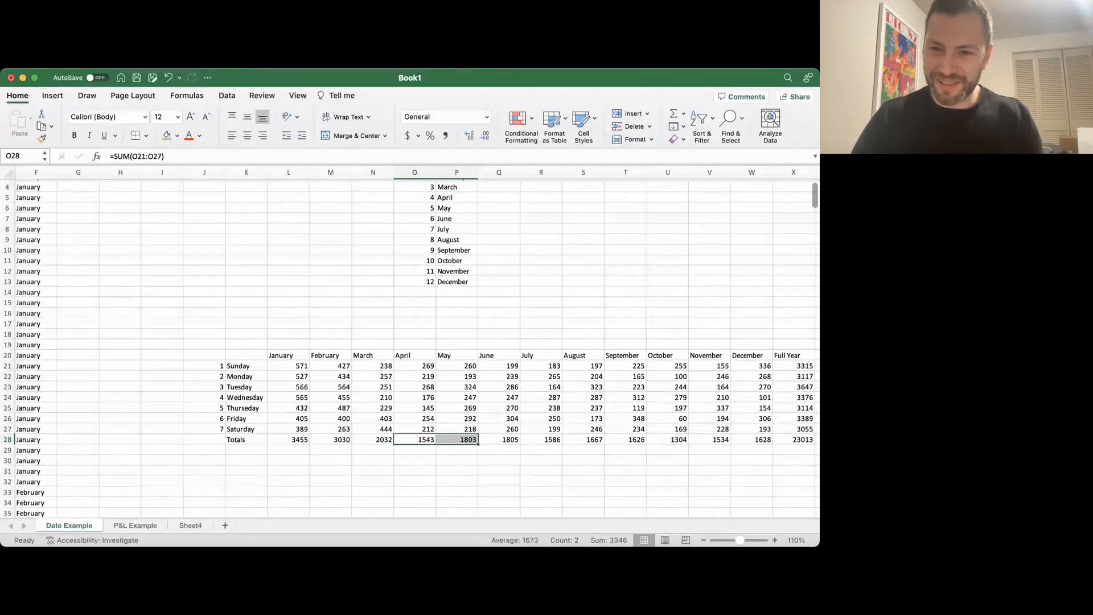
{"action": "key", "text": "super+Right"}
{"action": "key", "text": "Up"}
{"action": "key", "text": "Up"}
{"action": "key", "text": "Down"}
{"action": "key", "text": "Down"}
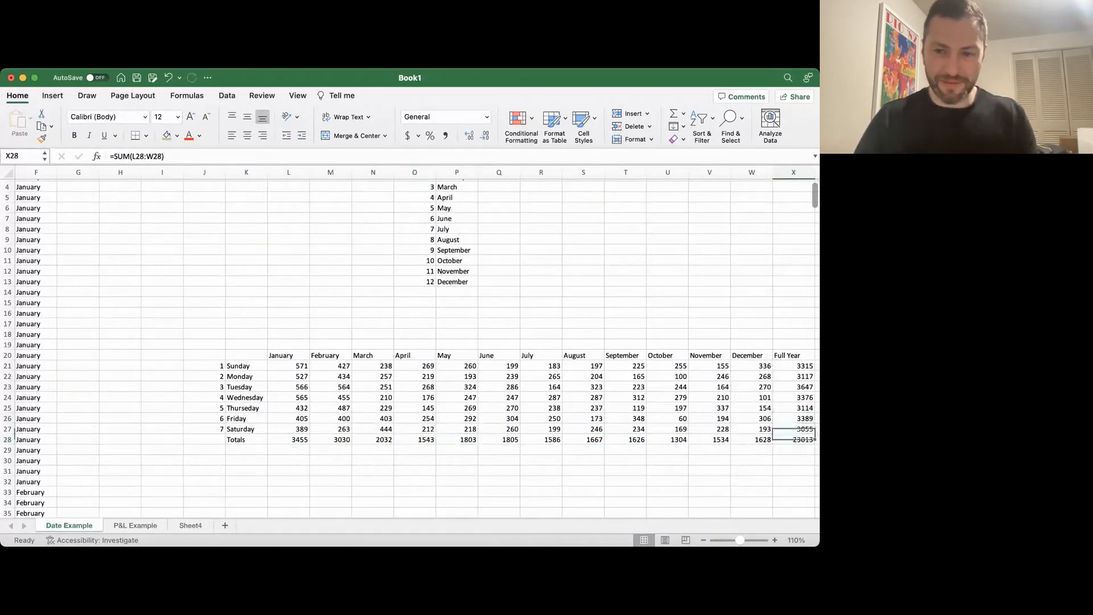
{"action": "scroll", "coordinate": [410, 345], "scroll_direction": "right", "scroll_amount": 2}
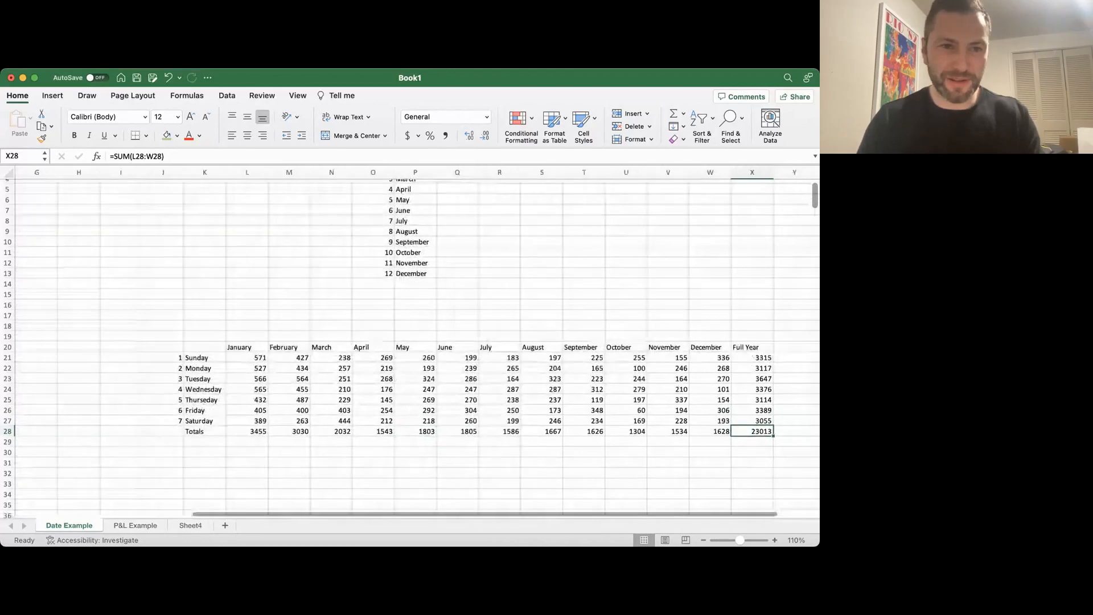
{"action": "key", "text": "Up"}
{"action": "key", "text": "Up"}
{"action": "key", "text": "Up"}
{"action": "key", "text": "Up"}
{"action": "key", "text": "Up"}
{"action": "key", "text": "Up"}
{"action": "key", "text": "Up"}
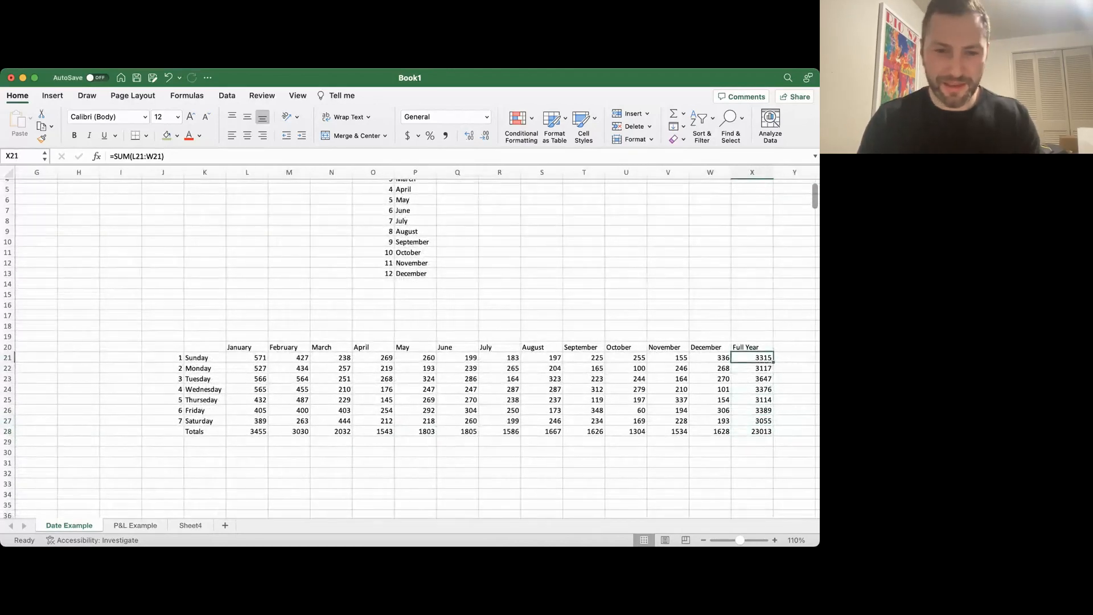
{"action": "left_click", "coordinate": [337, 155]}
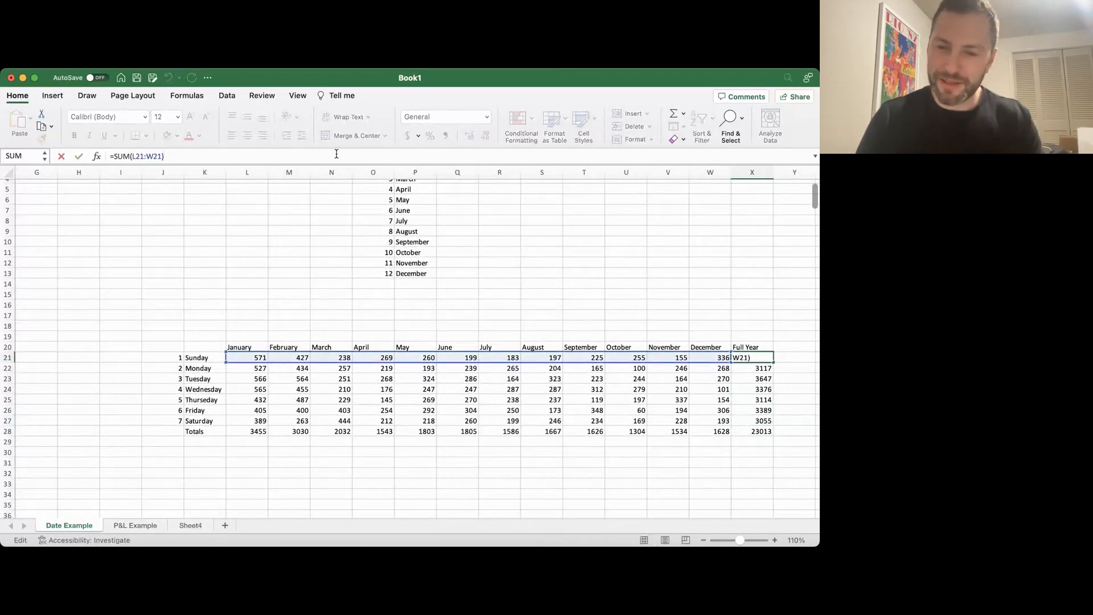
{"action": "key", "text": "Return"}
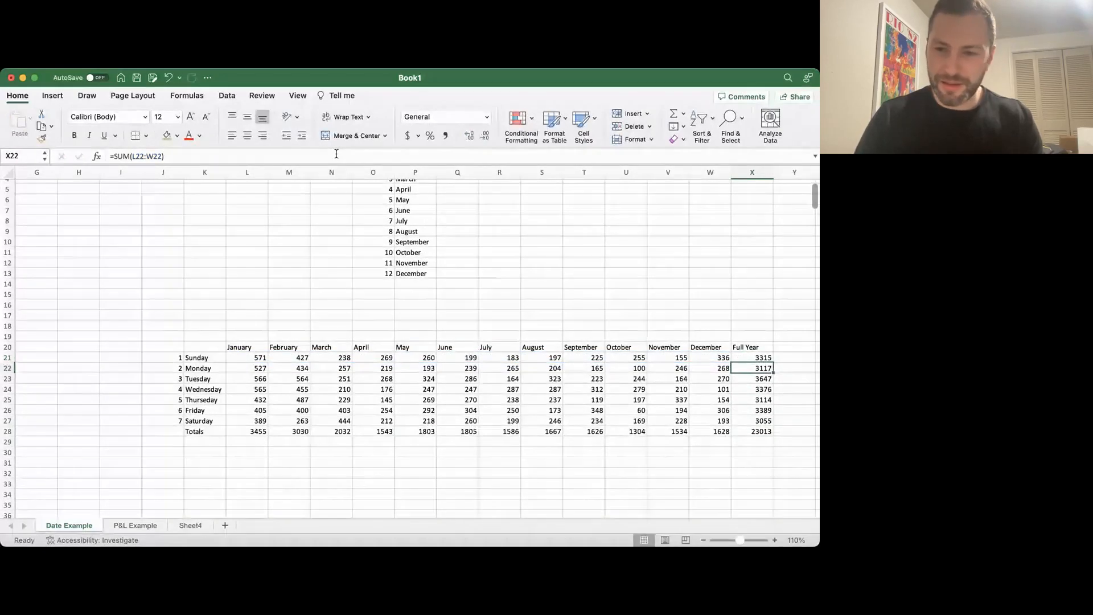
- Check the sum of the monthly totals in L28:W28 against the Full Year grand total in X28
{"action": "key", "text": "shift+Down"}
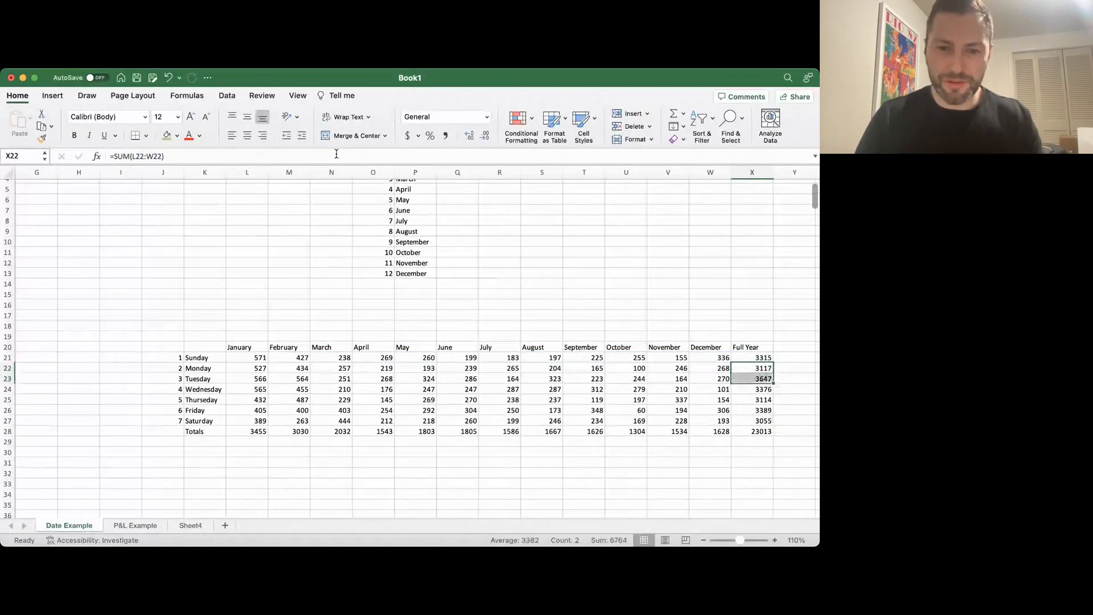
{"action": "key", "text": "shift+Down"}
{"action": "key", "text": "Down"}
{"action": "key", "text": "Down"}
{"action": "key", "text": "Down"}
{"action": "key", "text": "Down"}
{"action": "key", "text": "Down"}
{"action": "key", "text": "Down"}
{"action": "key", "text": "Left"}
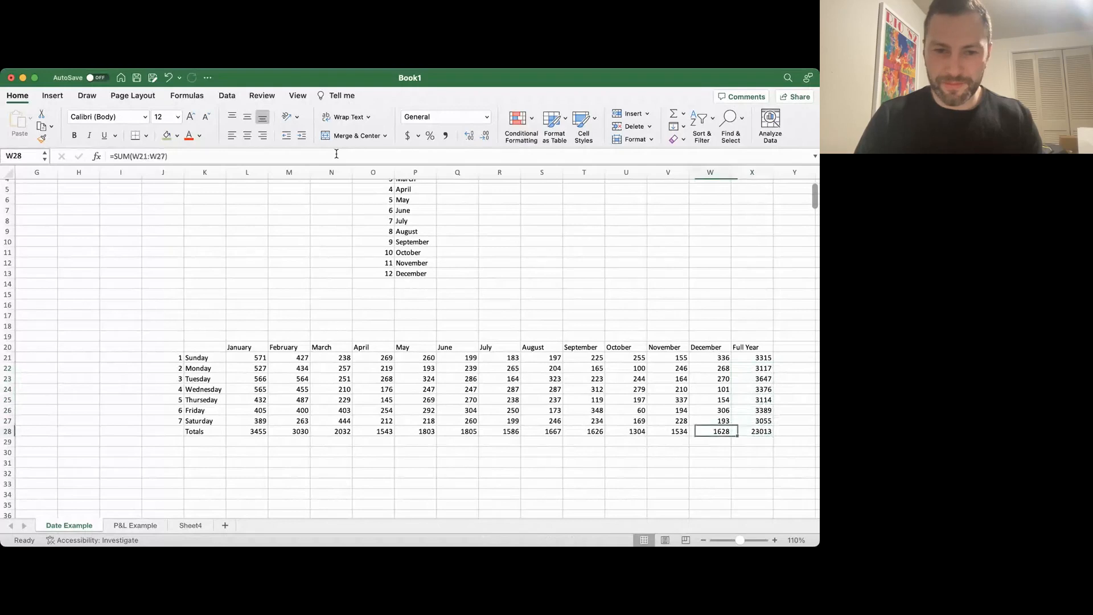
{"action": "key", "text": "shift+Left"}
{"action": "key", "text": "shift+Left"}
{"action": "key", "text": "shift+Left"}
{"action": "key", "text": "shift+Left"}
{"action": "key", "text": "shift+Left"}
{"action": "key", "text": "shift+Left"}
{"action": "key", "text": "shift+Left"}
{"action": "key", "text": "shift+Left"}
{"action": "key", "text": "shift+Left"}
{"action": "key", "text": "shift+Left"}
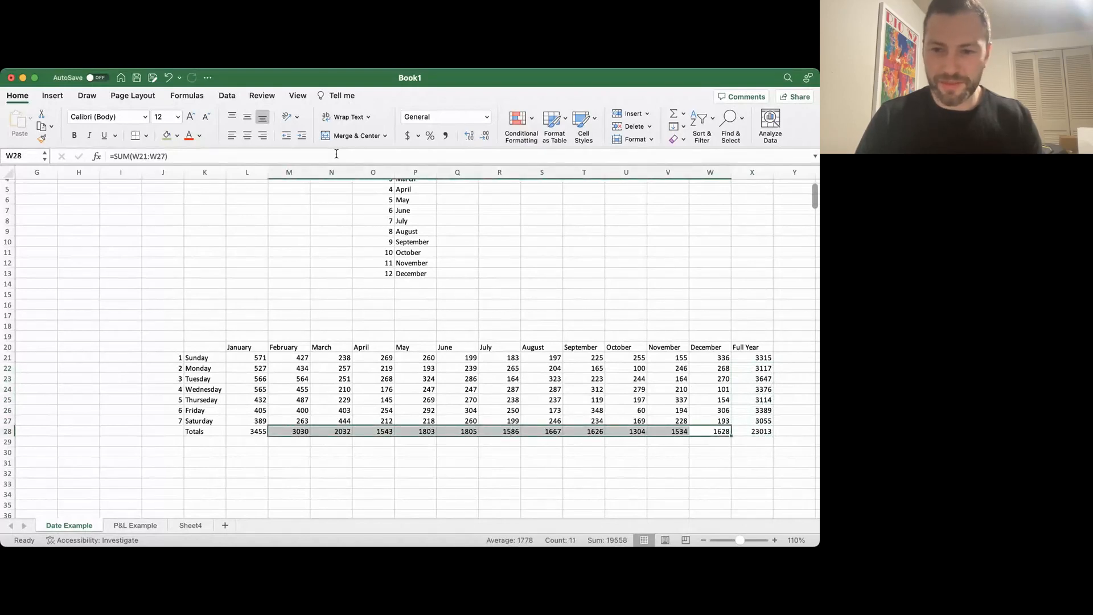
{"action": "key", "text": "shift+Left"}
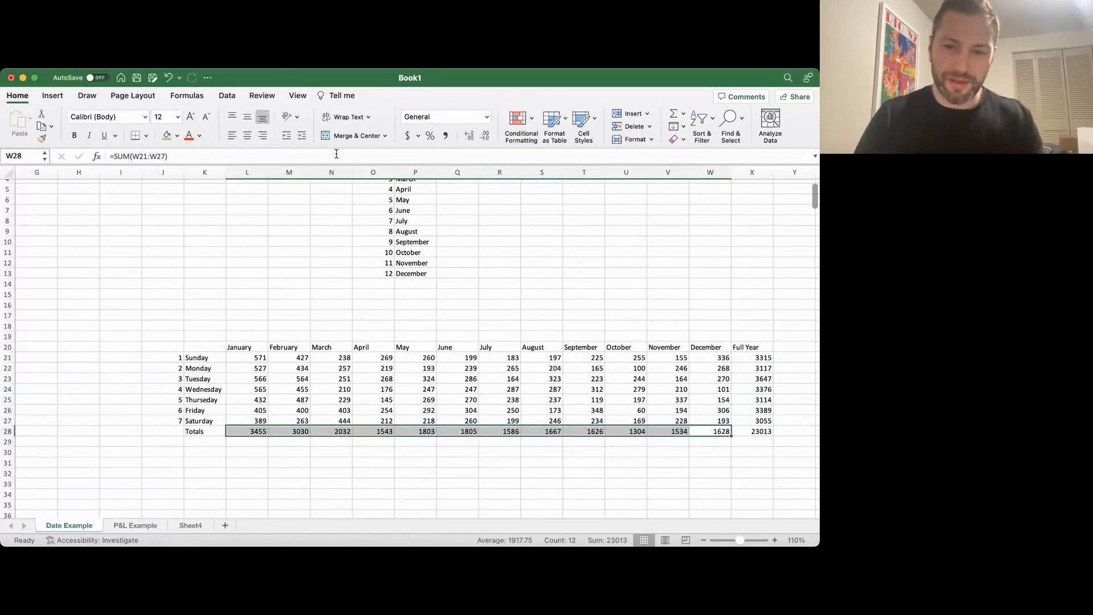
{"action": "key", "text": "Right"}
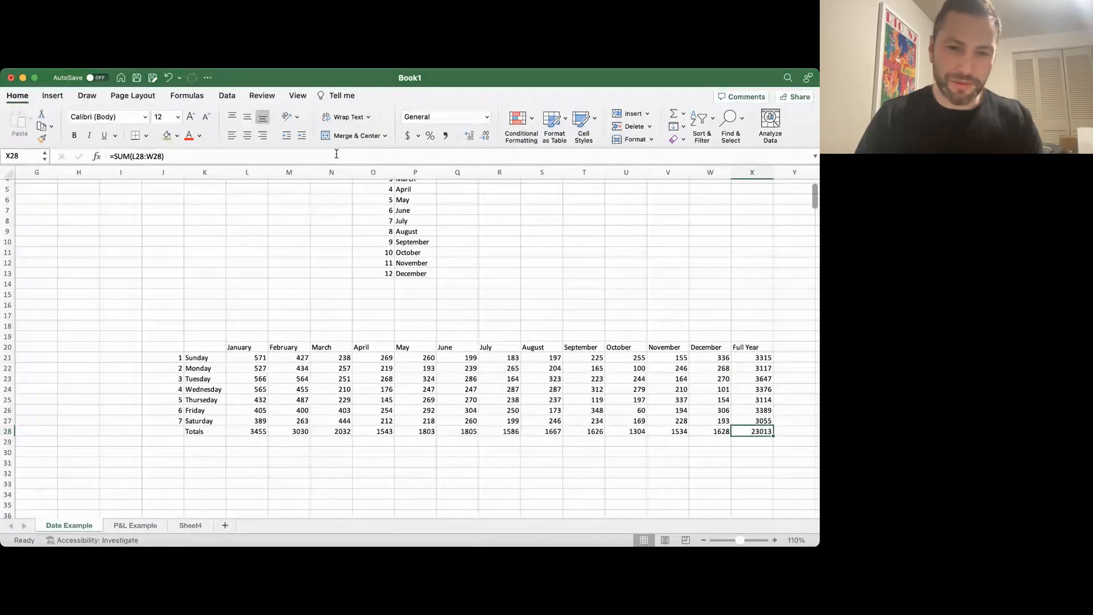
- Format the figures in L21:X28 with thousands separators and no decimal places
{"action": "key", "text": "shift+Left"}
{"action": "key", "text": "shift+Left"}
{"action": "key", "text": "shift+Left"}
{"action": "key", "text": "shift+Left"}
{"action": "key", "text": "shift+Left"}
{"action": "key", "text": "shift+Left"}
{"action": "key", "text": "shift+Left"}
{"action": "key", "text": "shift+Left"}
{"action": "key", "text": "shift+Left"}
{"action": "key", "text": "shift+Left"}
{"action": "key", "text": "shift+Left"}
{"action": "key", "text": "shift+Left"}
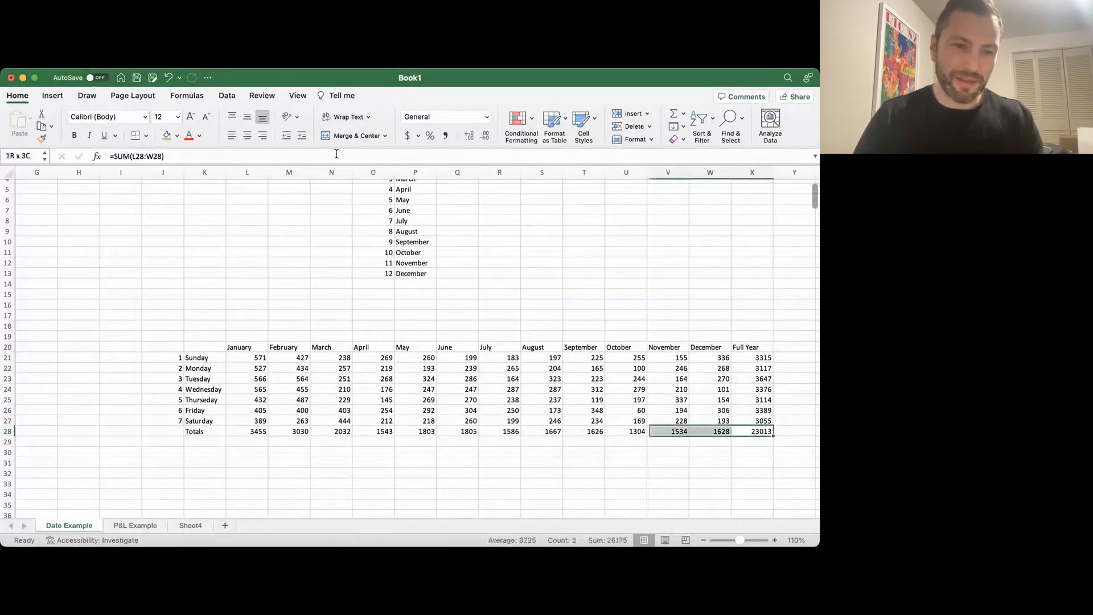
{"action": "key", "text": "shift+Up"}
{"action": "key", "text": "shift+Up"}
{"action": "key", "text": "shift+Up"}
{"action": "key", "text": "shift+Up"}
{"action": "key", "text": "shift+Up"}
{"action": "key", "text": "shift+Up"}
{"action": "key", "text": "shift+Up"}
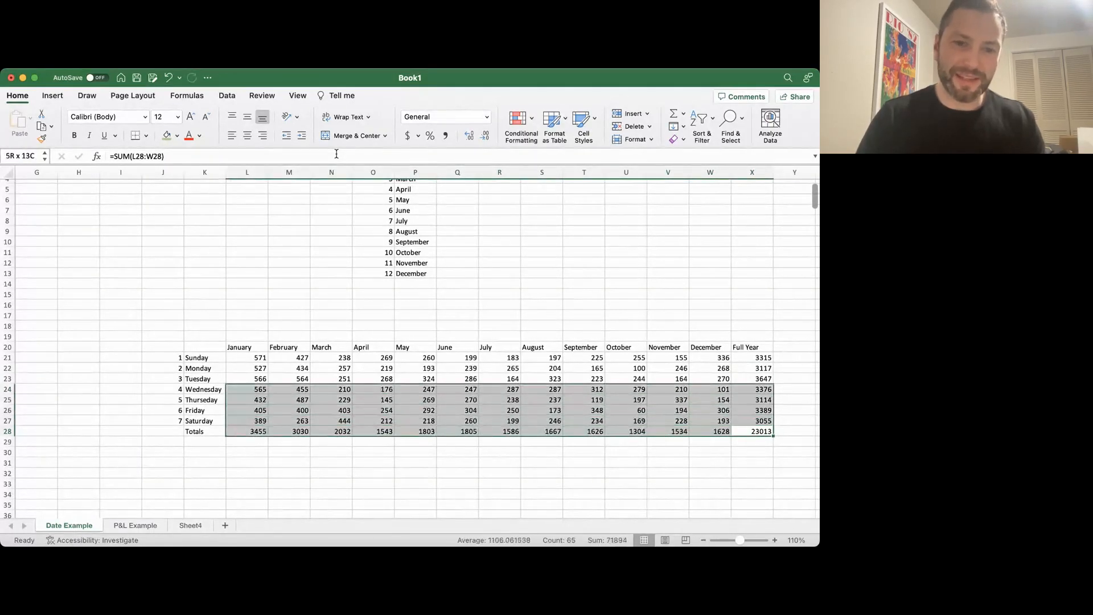
{"action": "left_click", "coordinate": [445, 135]}
{"action": "left_click", "coordinate": [485, 135]}
{"action": "left_click", "coordinate": [486, 136]}
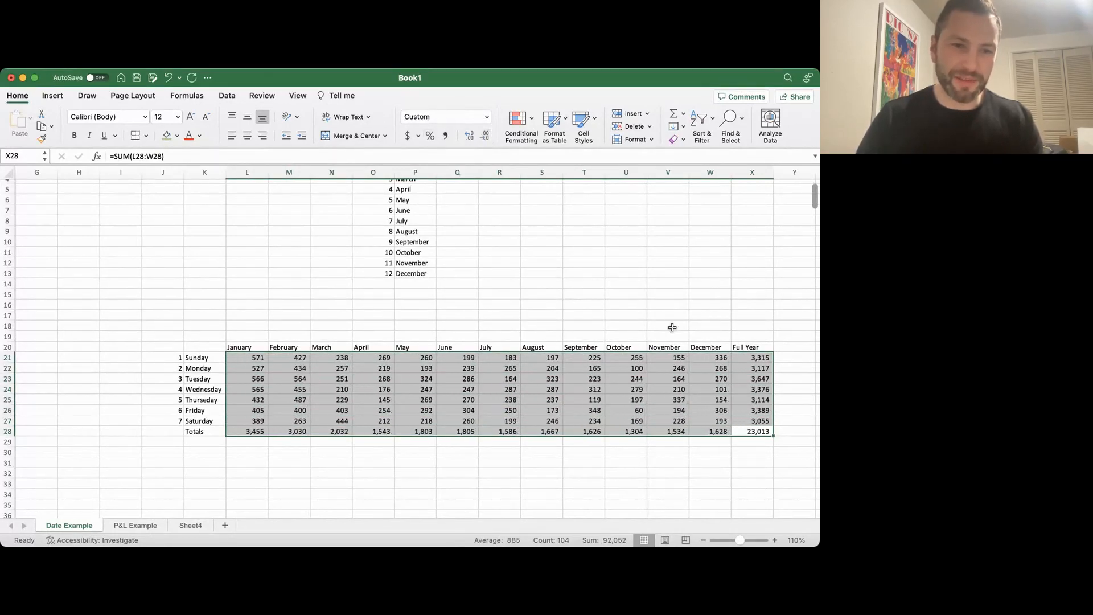
- Make the header row K20:X20 bold
{"action": "left_click", "coordinate": [759, 347]}
{"action": "key", "text": "shift+Left"}
{"action": "key", "text": "shift+Left"}
{"action": "key", "text": "shift+Left"}
{"action": "key", "text": "shift+Left"}
{"action": "key", "text": "shift+Left"}
{"action": "key", "text": "shift+Left"}
{"action": "key", "text": "shift+Left"}
{"action": "key", "text": "shift+Left"}
{"action": "key", "text": "shift+Left"}
{"action": "key", "text": "shift+Left"}
{"action": "key", "text": "shift+Left"}
{"action": "key", "text": "shift+Left"}
{"action": "key", "text": "shift+Left"}
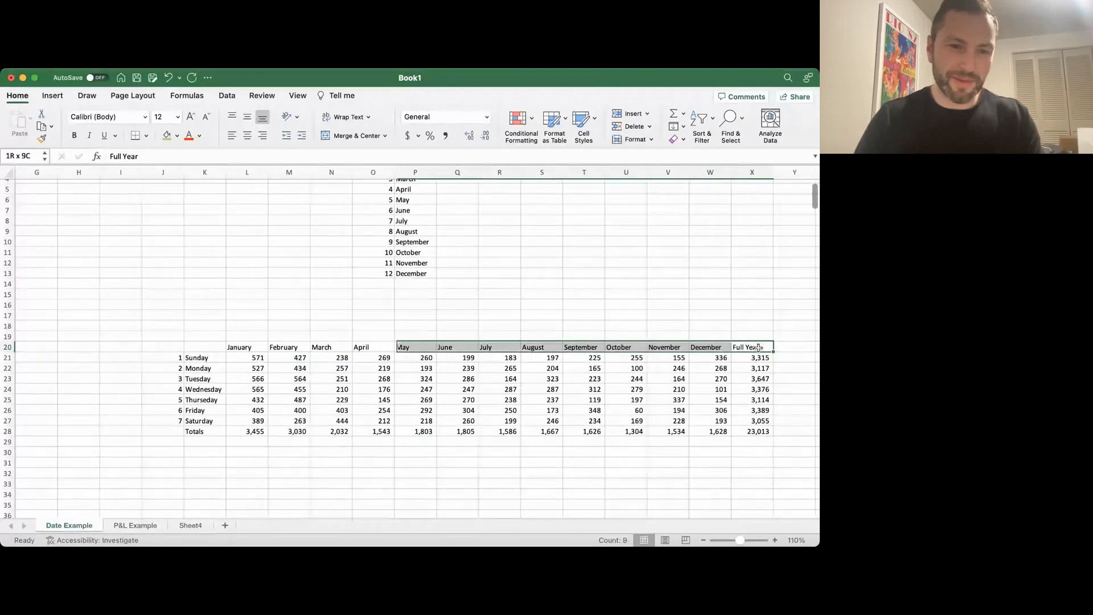
{"action": "key", "text": "super+b"}
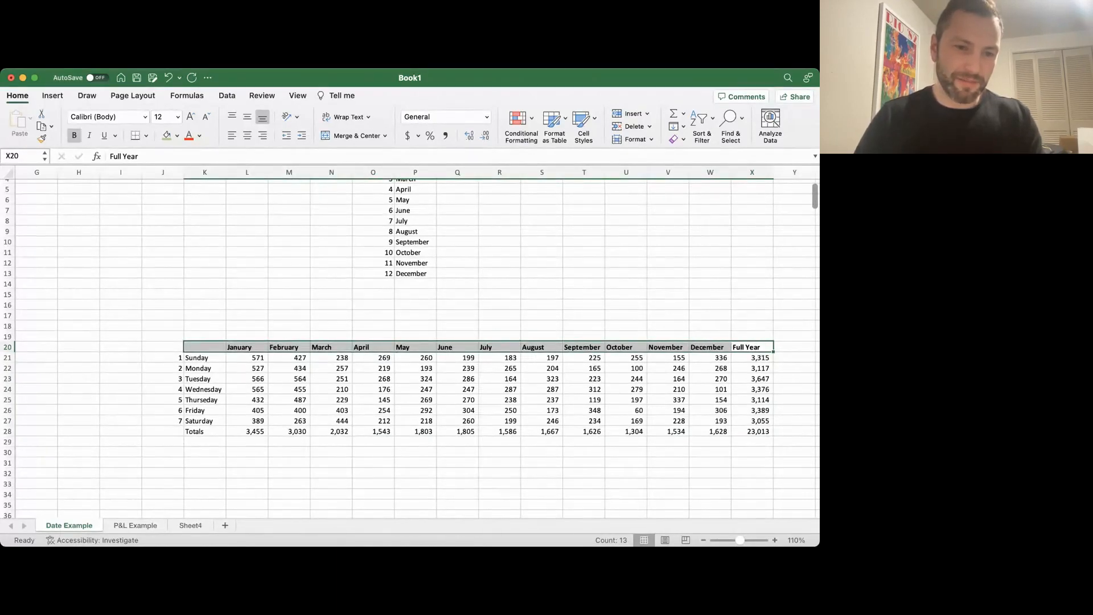
- Make the row labels in K21:K28 bold, and toggle bold off for the totals row K28:X28
{"action": "left_click_drag", "start_coordinate": [205, 432], "coordinate": [205, 358]}
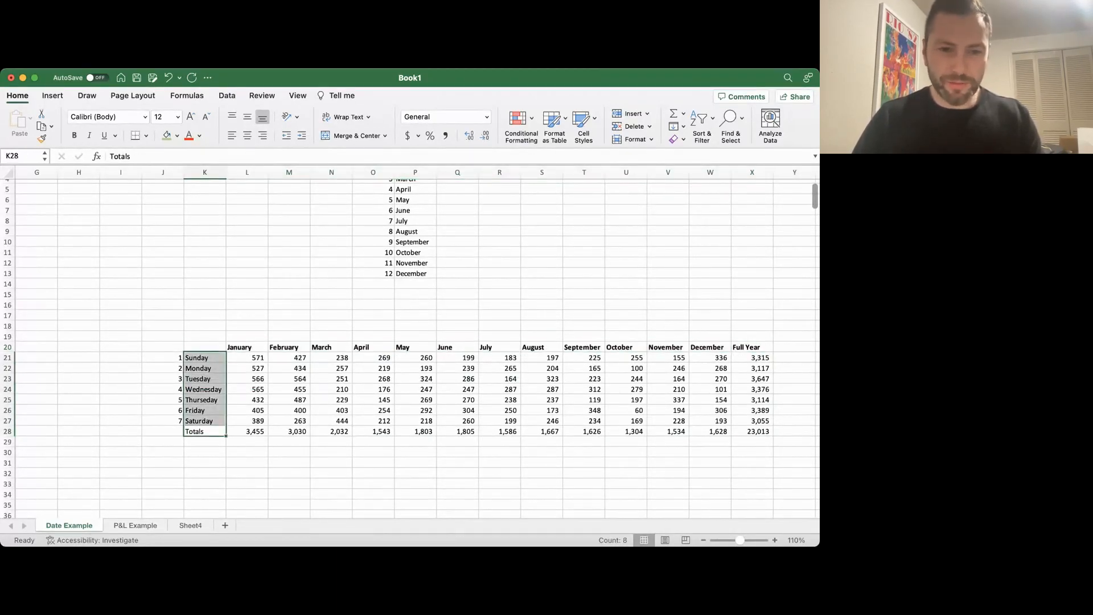
{"action": "key", "text": "super+b"}
{"action": "key", "text": "Down"}
{"action": "key", "text": "Up"}
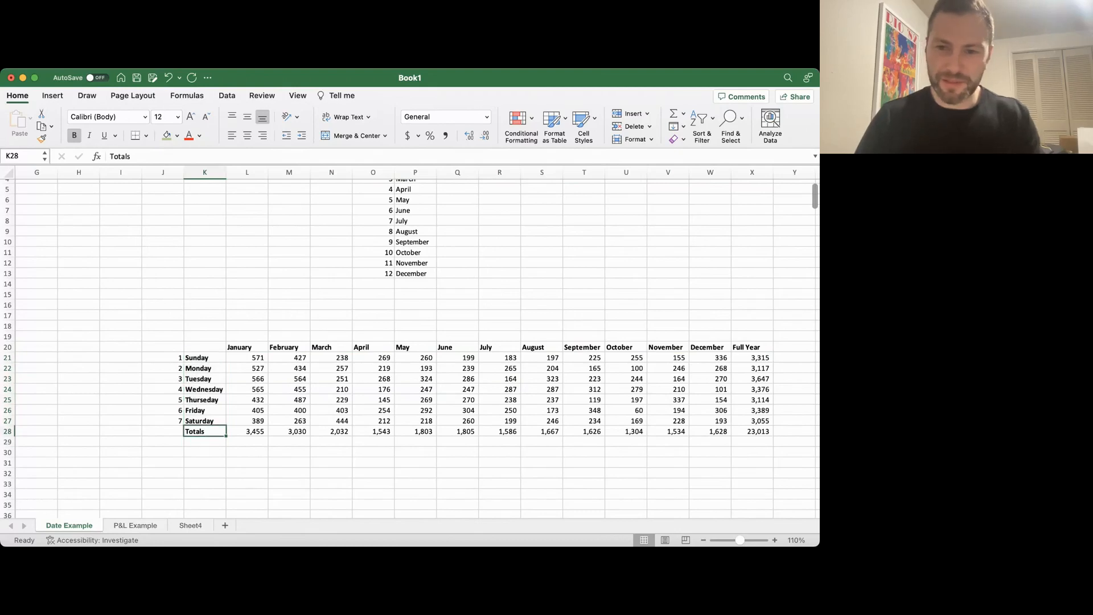
{"action": "left_click_drag", "start_coordinate": [205, 432], "coordinate": [752, 432]}
{"action": "key", "text": "super+b"}
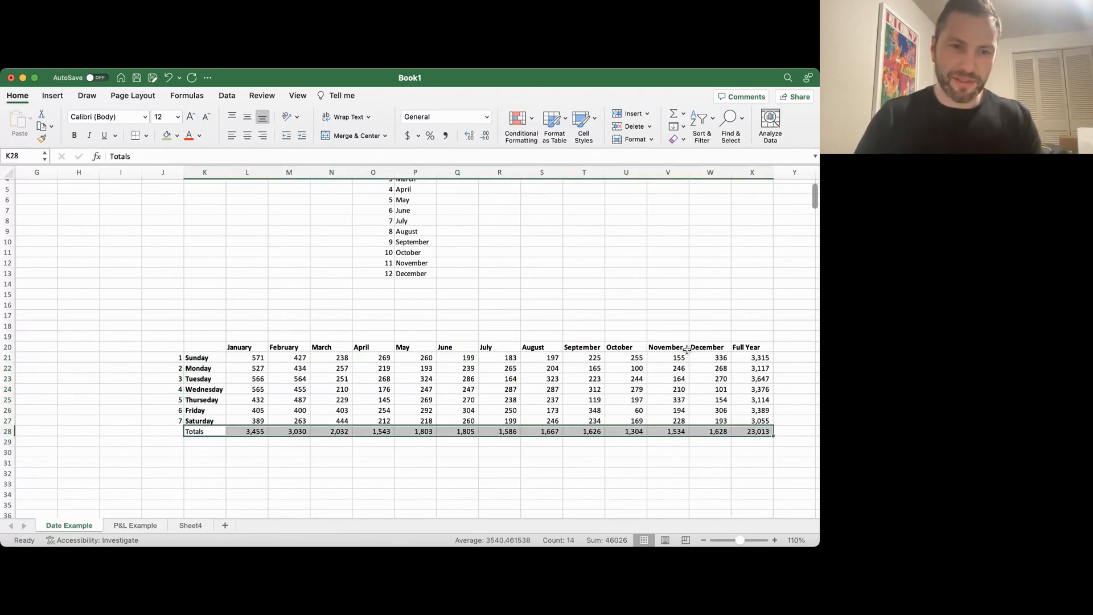
- Add an outside border around the figures in L21:X28 and another around the whole table K20:X28
{"action": "left_click_drag", "start_coordinate": [752, 357], "coordinate": [250, 432]}
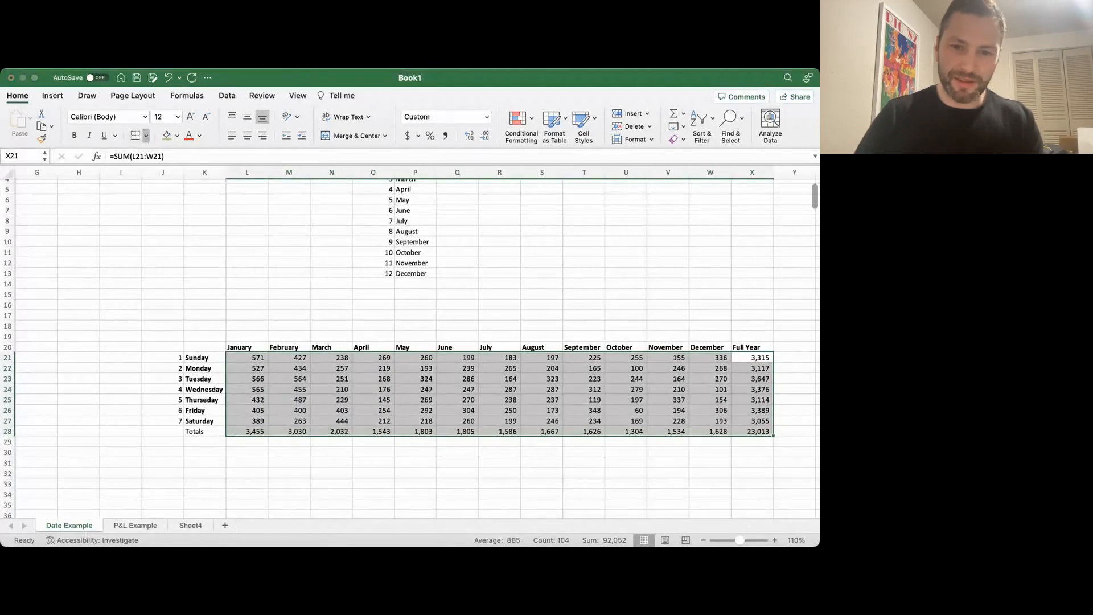
{"action": "left_click", "coordinate": [145, 135]}
{"action": "left_click_drag", "start_coordinate": [200, 346], "coordinate": [678, 422]}
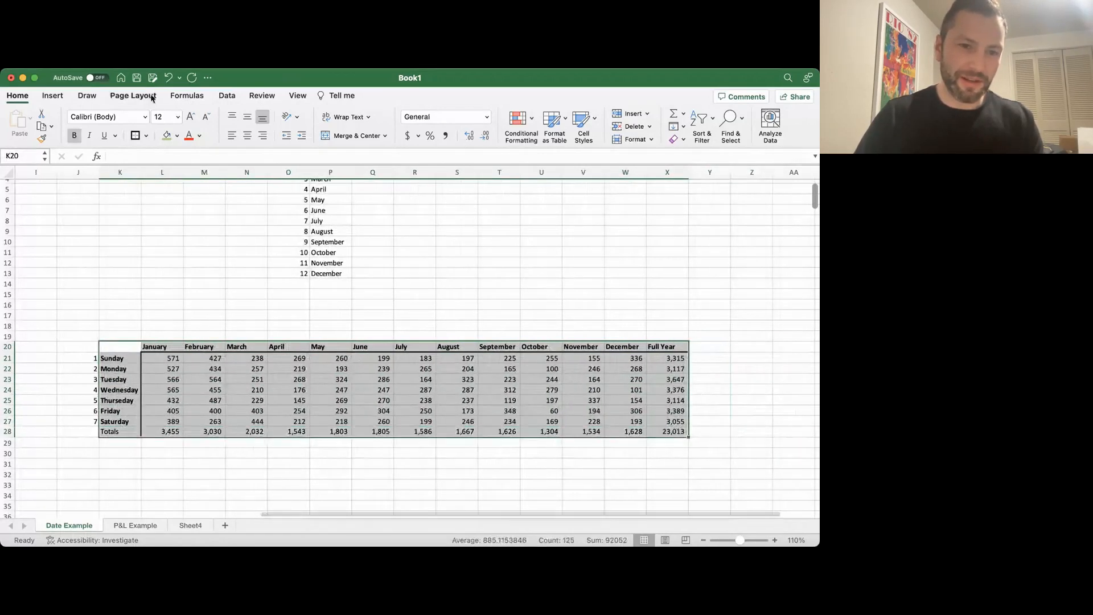
{"action": "left_click", "coordinate": [135, 136]}
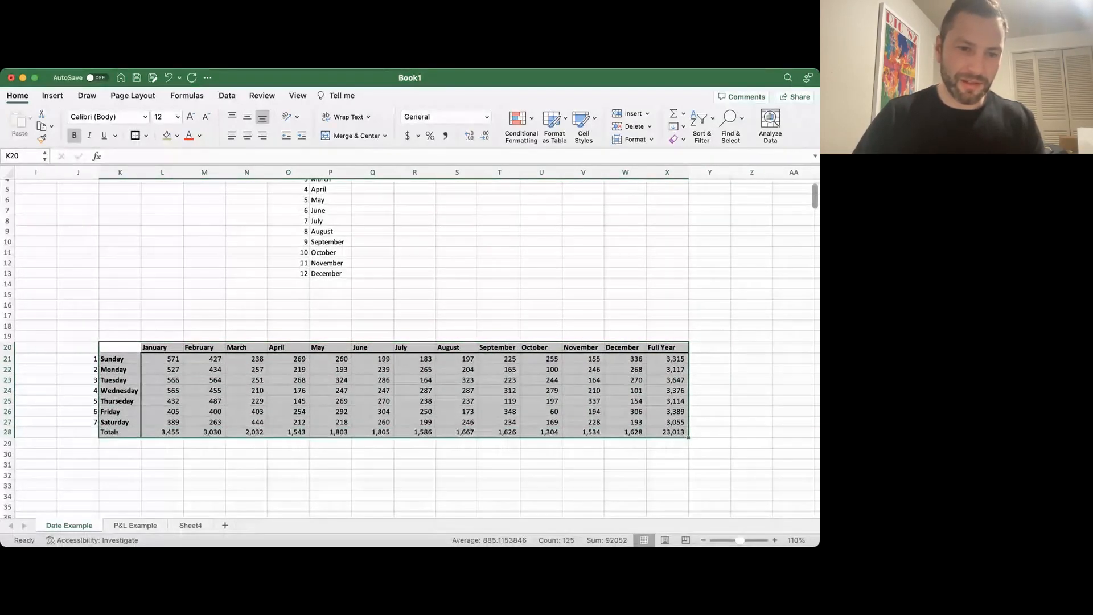
- Center the month headers and figures in L20:X28 horizontally
{"action": "left_click", "coordinate": [163, 358]}
{"action": "scroll", "coordinate": [163, 358], "scroll_direction": "down", "scroll_amount": 1}
{"action": "left_click_drag", "start_coordinate": [162, 345], "coordinate": [211, 400]}
{"action": "key", "text": "shift+Down"}
{"action": "key", "text": "shift+Down"}
{"action": "key", "text": "shift+Down"}
{"action": "key", "text": "shift+super+Right"}
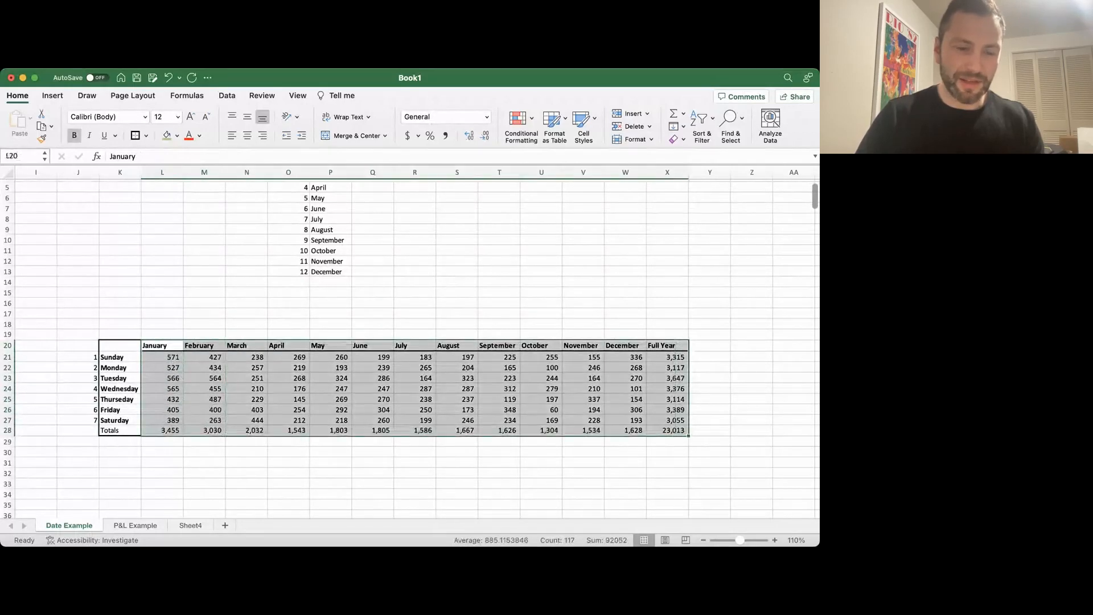
{"action": "left_click", "coordinate": [247, 137]}
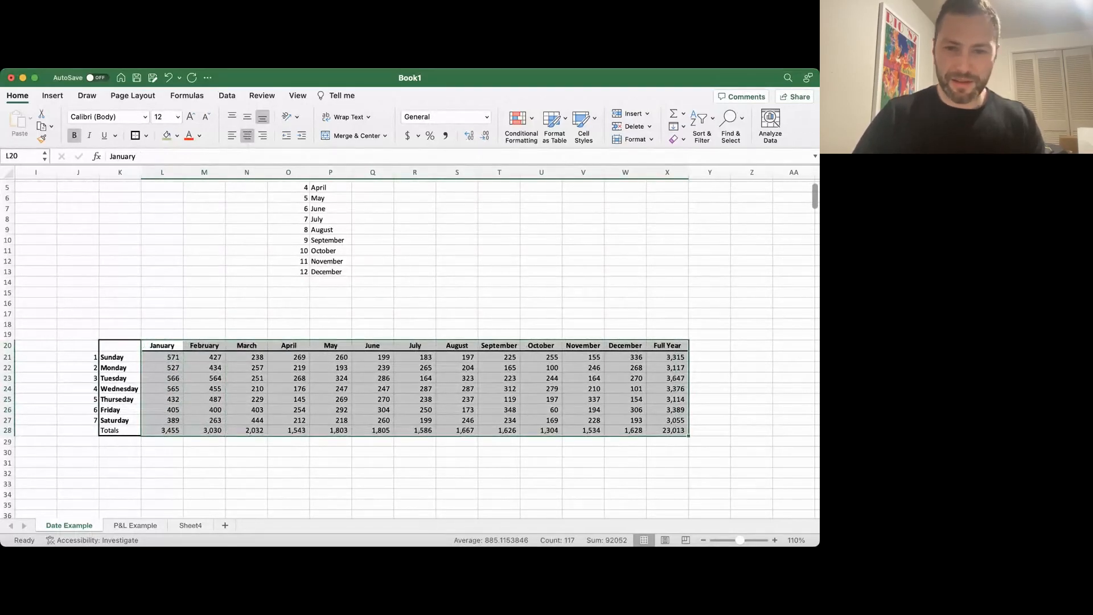
{"action": "key", "text": "Down"}
{"action": "key", "text": "shift+super+Down"}
{"action": "key", "text": "shift+super+Right"}
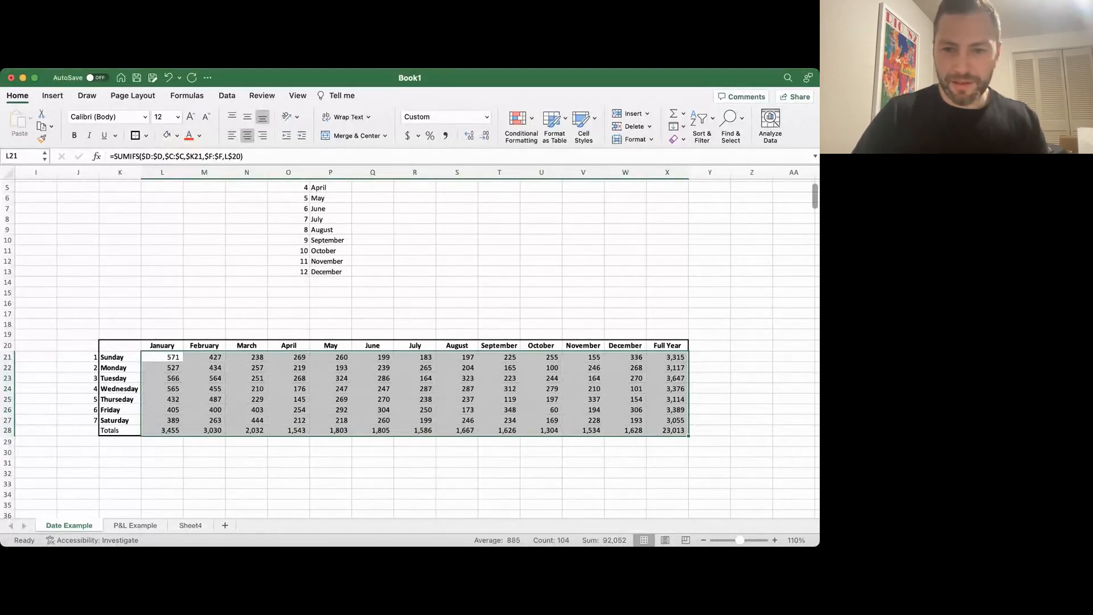
{"action": "left_click_drag", "start_coordinate": [117, 345], "coordinate": [665, 435]}
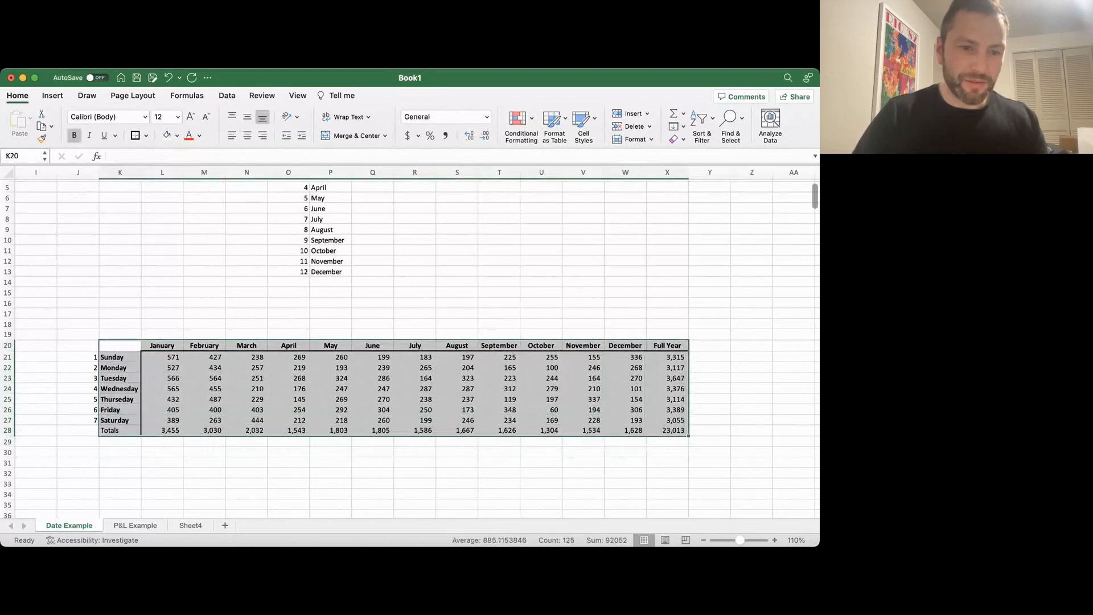
- Shade the totals row K28:X28 with a light blue fill
{"action": "left_click_drag", "start_coordinate": [120, 431], "coordinate": [666, 431]}
{"action": "left_click", "coordinate": [177, 135]}
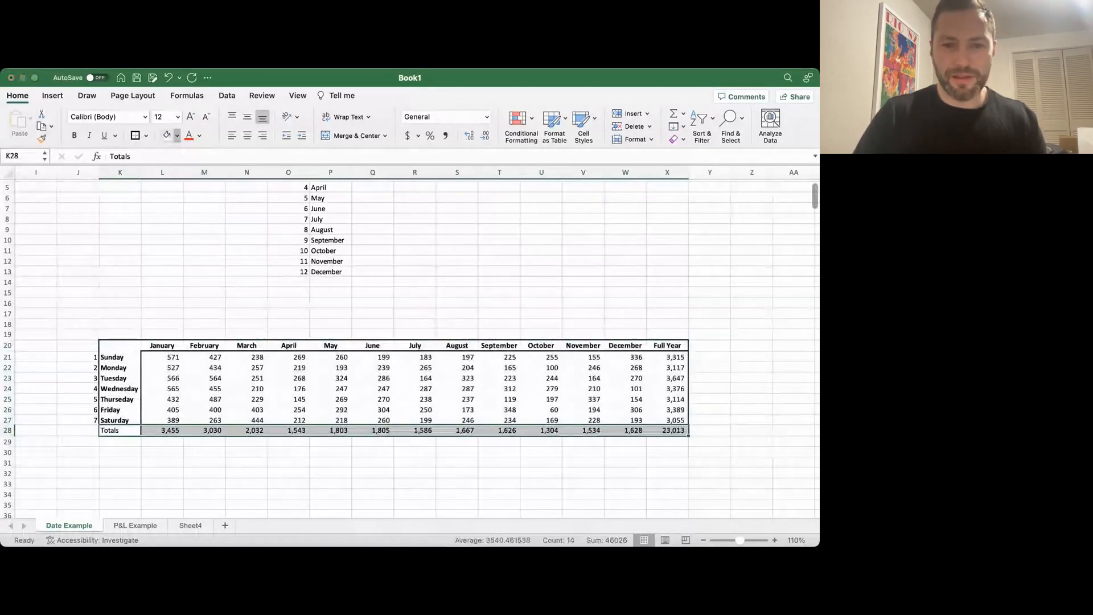
{"action": "left_click", "coordinate": [202, 188]}
{"action": "left_click", "coordinate": [246, 368]}
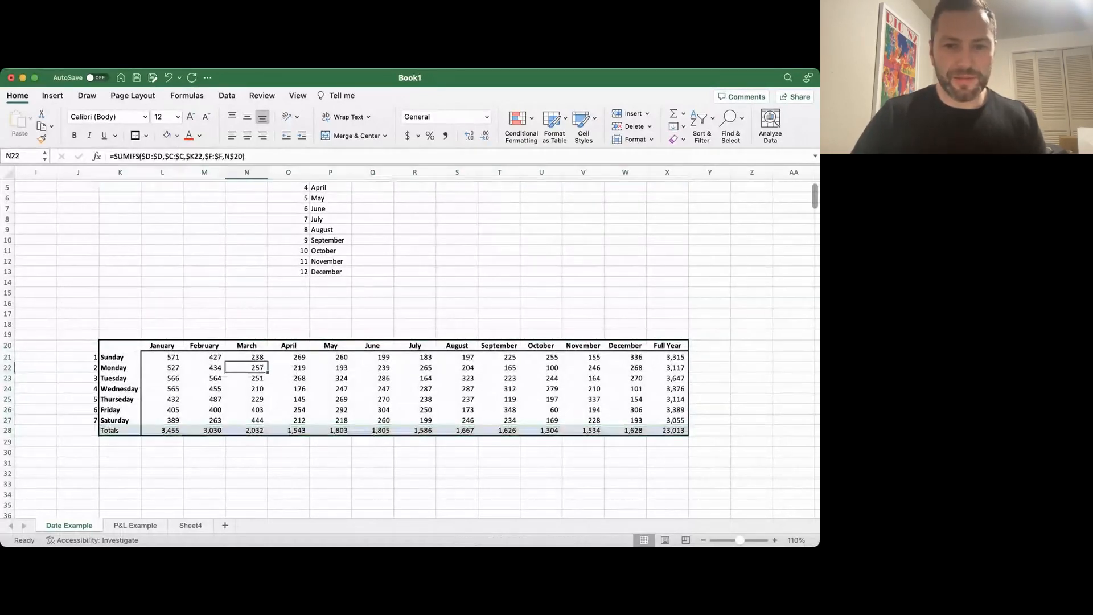
- Shade the header row K20:X20 with a gold fill
{"action": "left_click", "coordinate": [119, 346]}
{"action": "key", "text": "super+shift+Right"}
{"action": "key", "text": "super+shift+Right"}
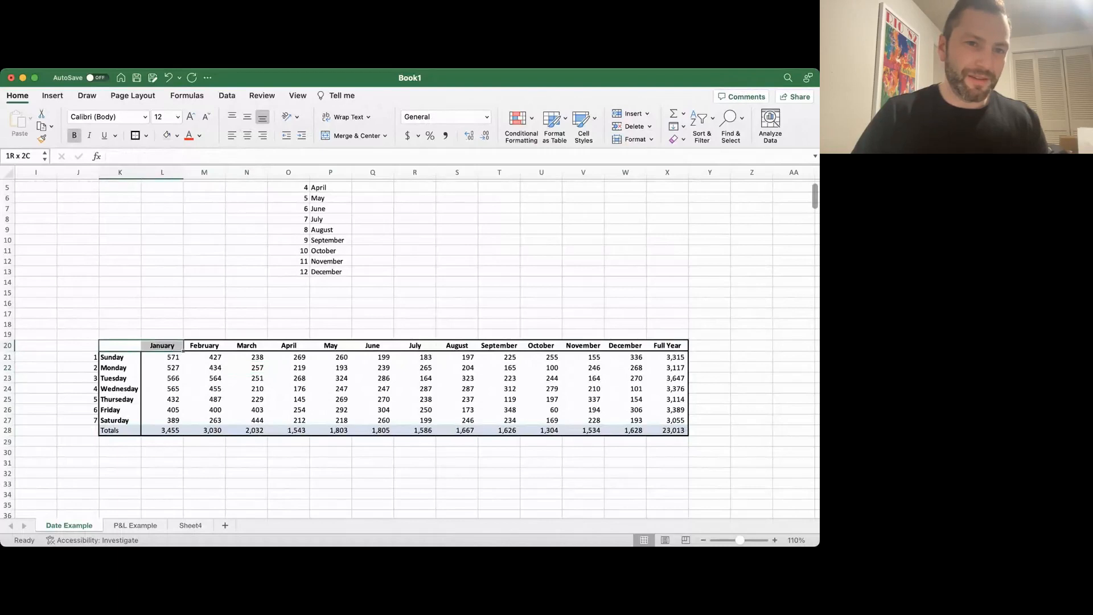
{"action": "left_click", "coordinate": [177, 136]}
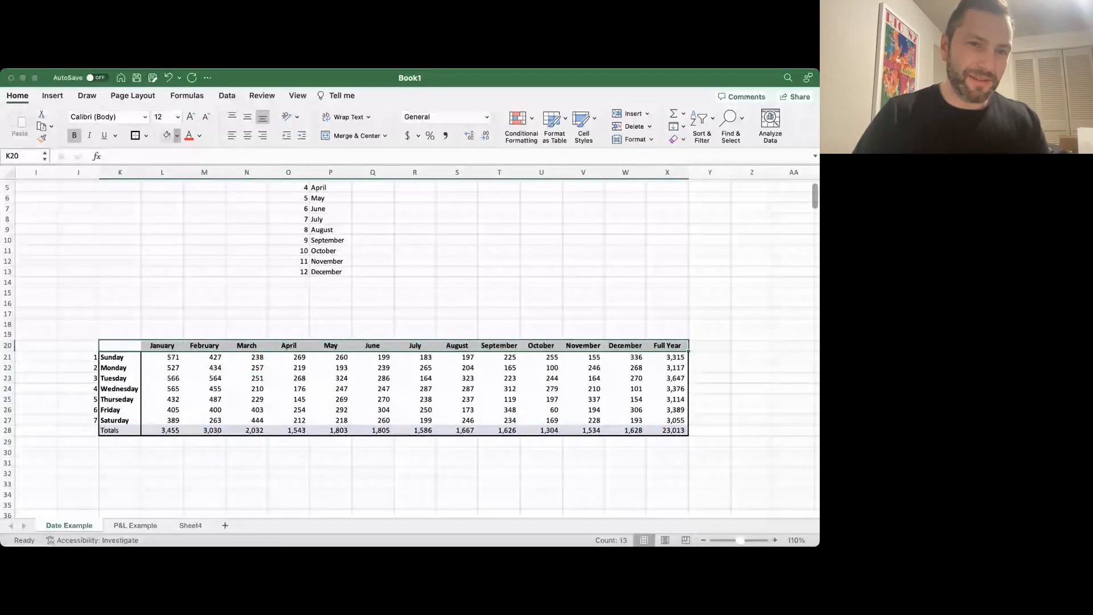
{"action": "left_click", "coordinate": [191, 238]}
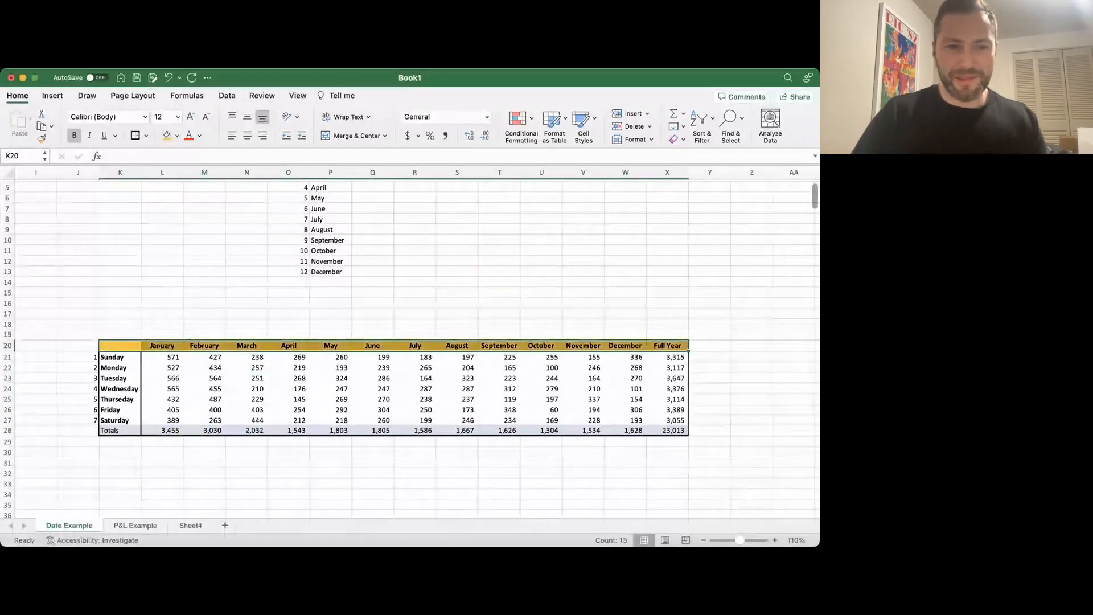
- Change the header row K20:X20 to a black fill with white text
{"action": "left_click", "coordinate": [120, 357]}
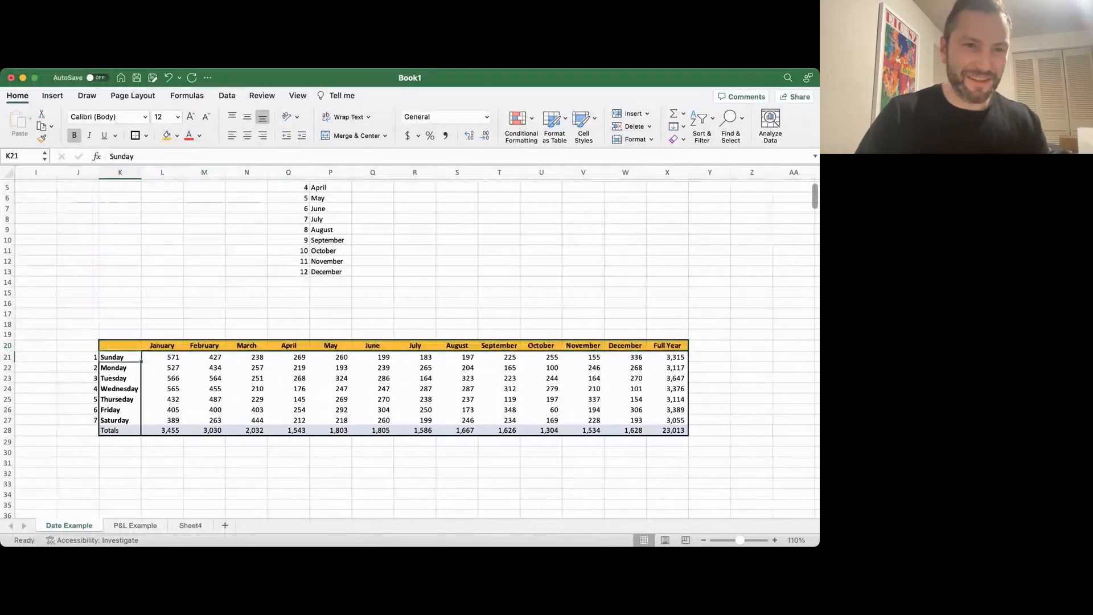
{"action": "left_click_drag", "start_coordinate": [119, 346], "coordinate": [675, 349]}
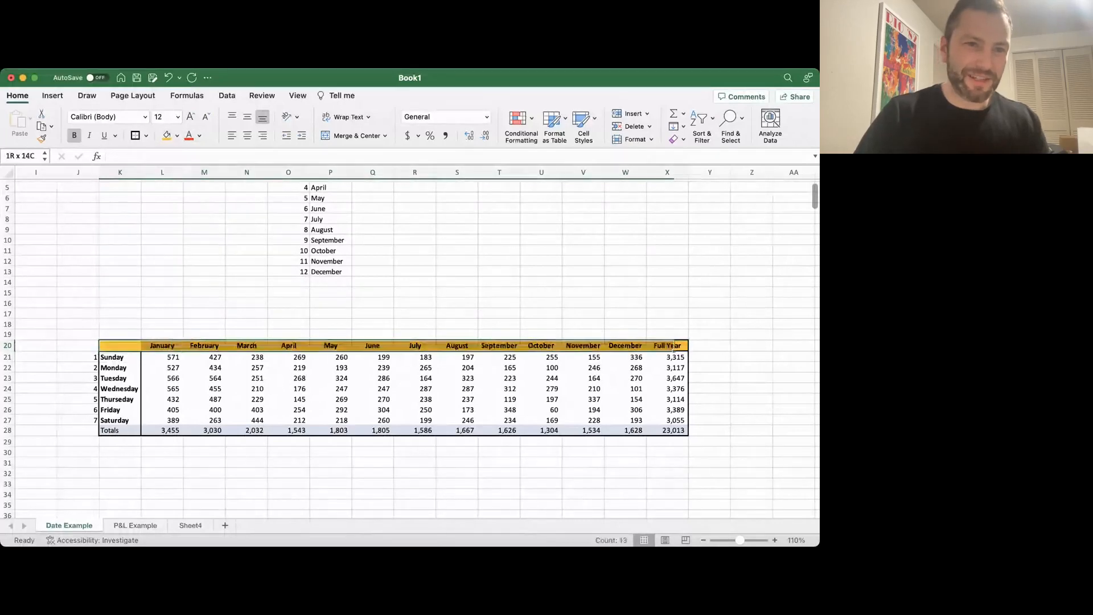
{"action": "left_click", "coordinate": [178, 137]}
{"action": "left_click", "coordinate": [178, 174]}
{"action": "left_click", "coordinate": [200, 137]}
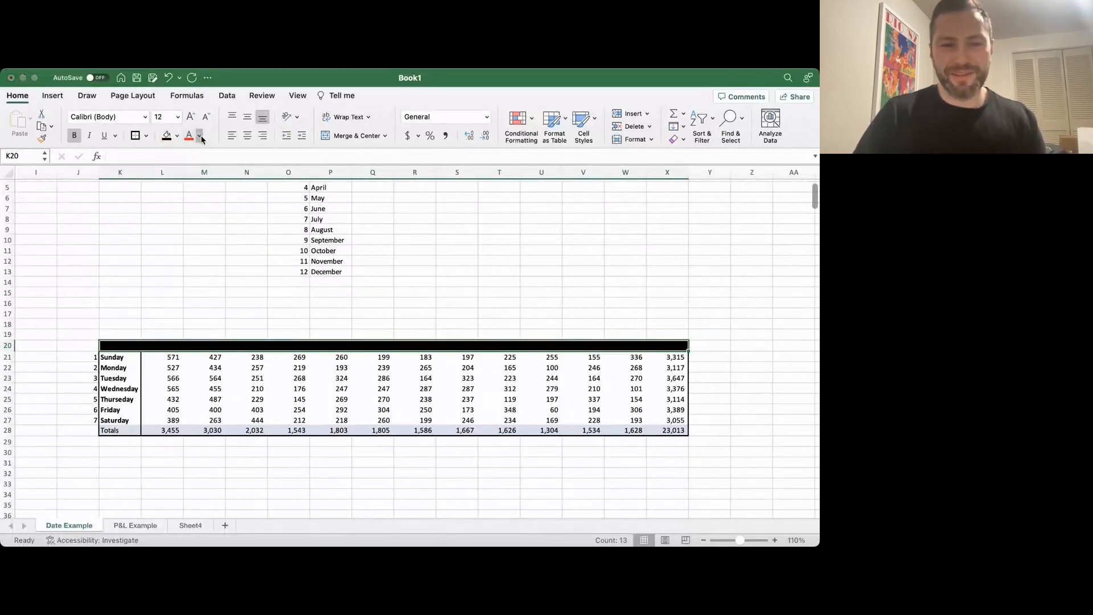
{"action": "left_click", "coordinate": [190, 173]}
{"action": "left_click", "coordinate": [165, 378]}
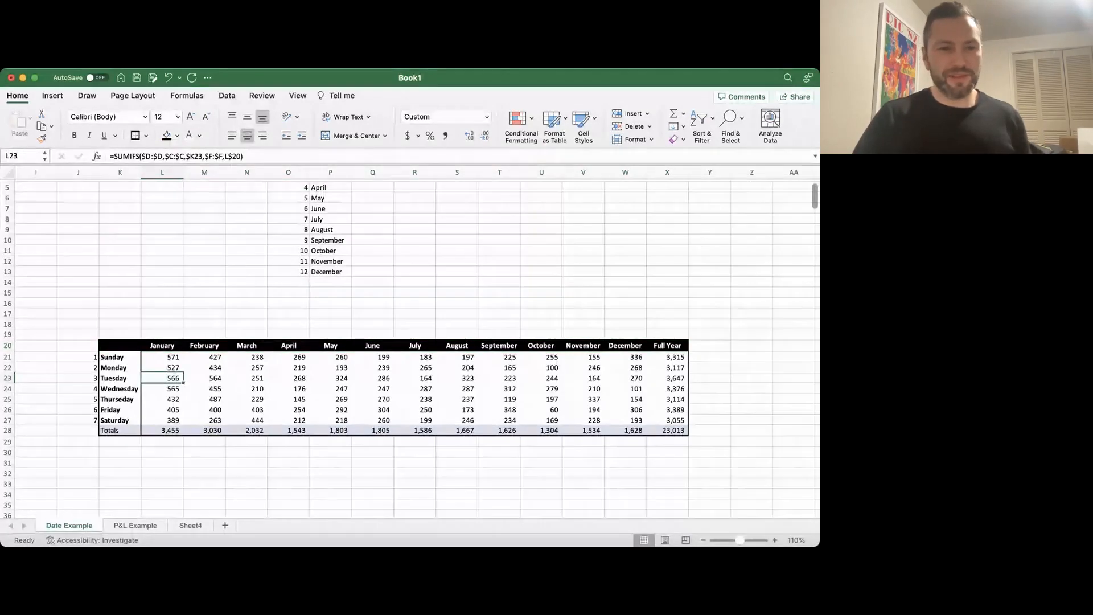
- Bold the totals row K28:X28, and select the whole table K20:X28
{"action": "left_click", "coordinate": [120, 357]}
{"action": "left_click_drag", "start_coordinate": [119, 345], "coordinate": [670, 427]}
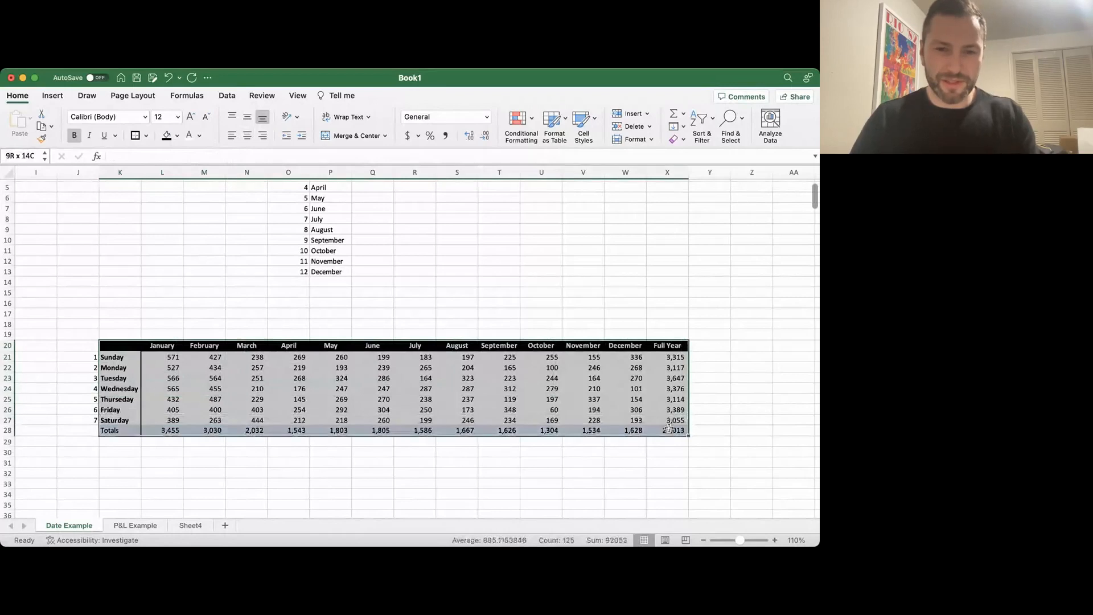
{"action": "left_click", "coordinate": [670, 427]}
{"action": "key", "text": "super+shift+Left"}
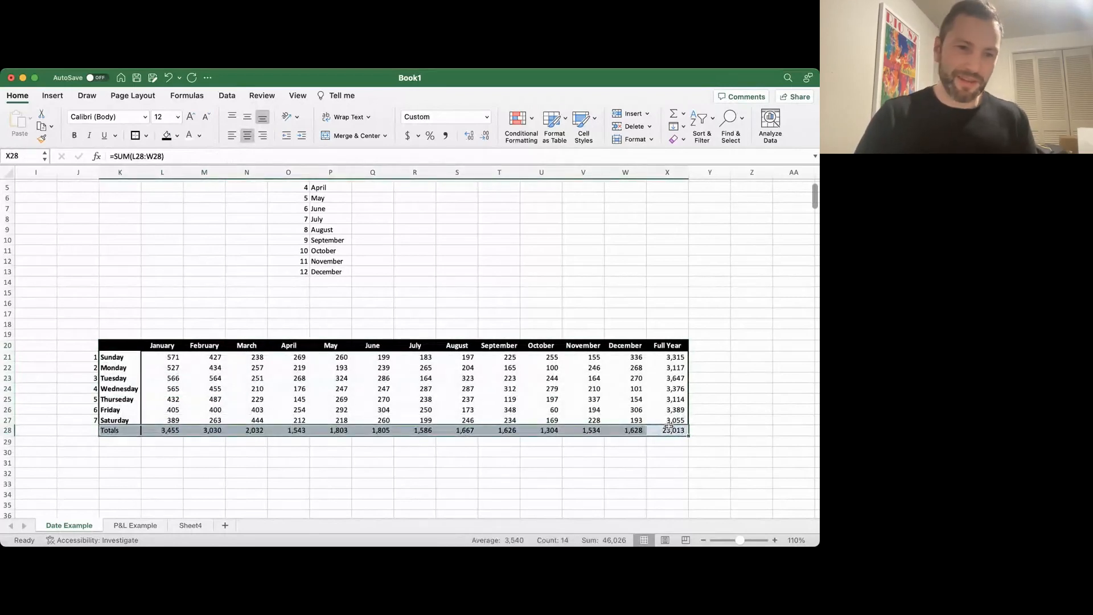
{"action": "left_click_drag", "start_coordinate": [671, 431], "coordinate": [120, 346]}
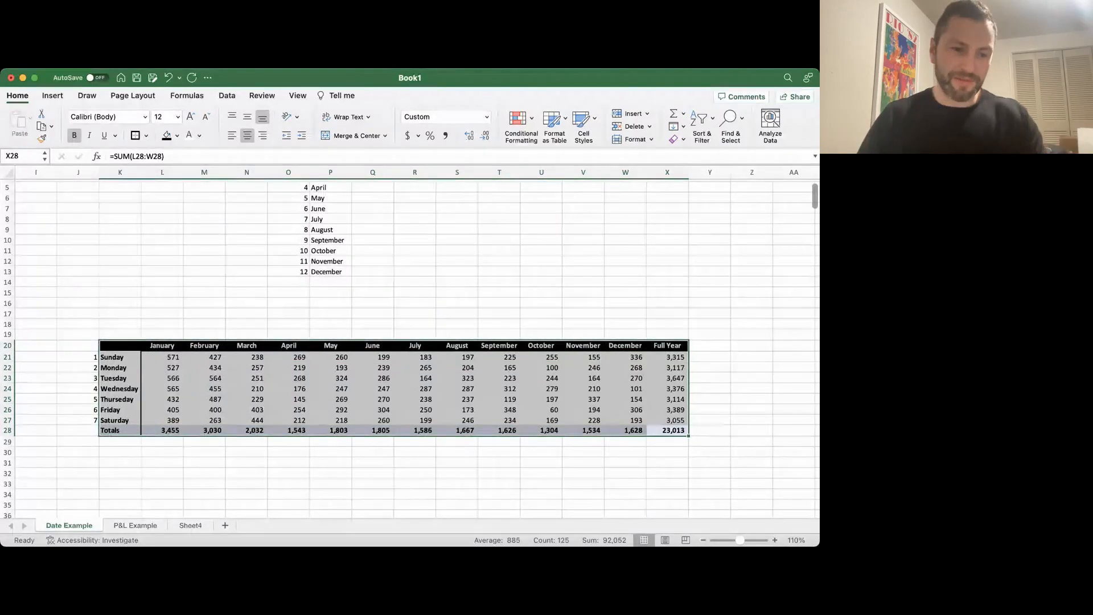